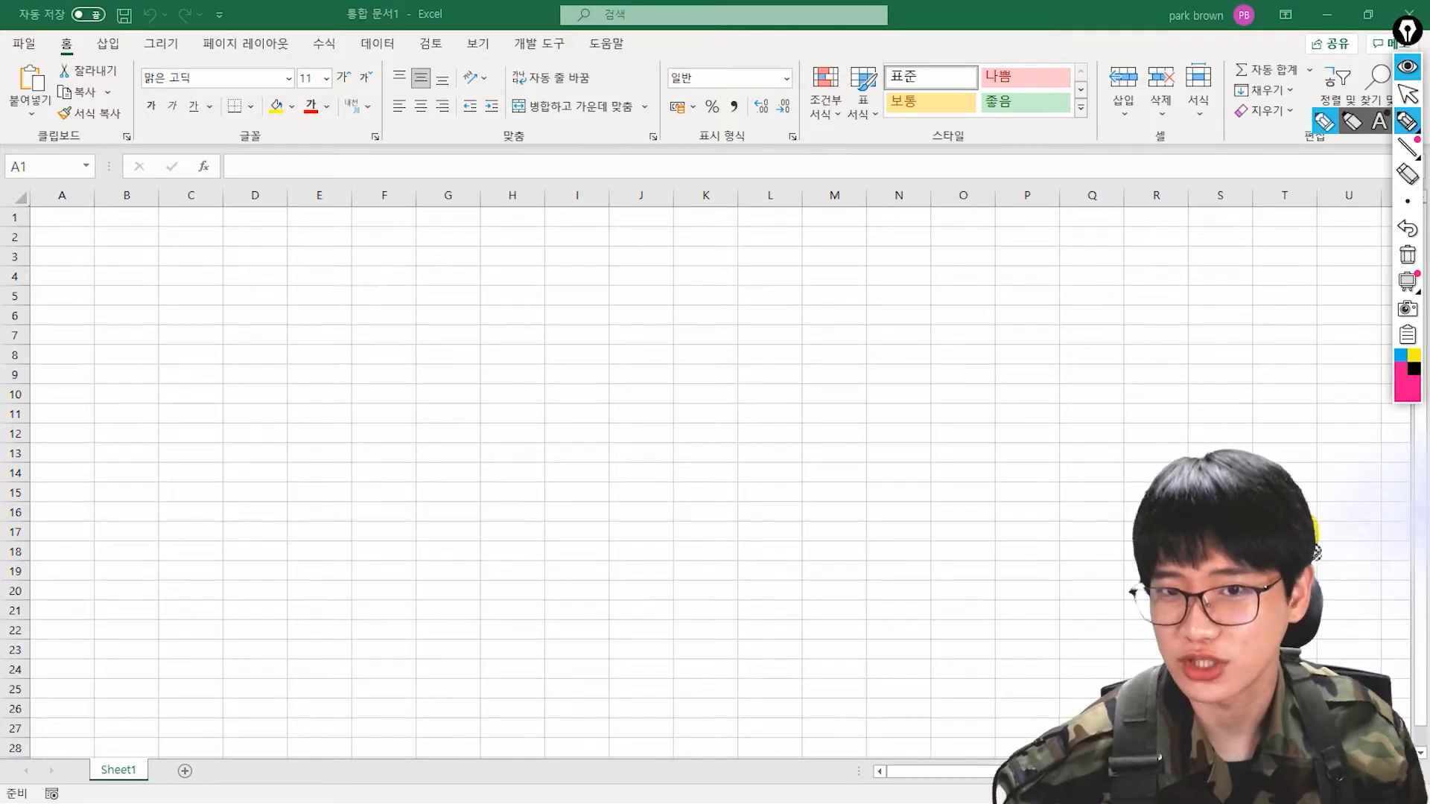
# Circle column heading A, draw an arrow across the columns to handwritten "Z, AA, AB", and draw an arrow down the rows.
pyautogui.moveTo(112, 217)
pyautogui.mouseDown()
pyautogui.moveTo(230, 221)
pyautogui.moveTo(329, 201)
pyautogui.moveTo(294, 218)
pyautogui.mouseUp()
pyautogui.moveTo(71, 190); pyautogui.dragTo(70, 198)
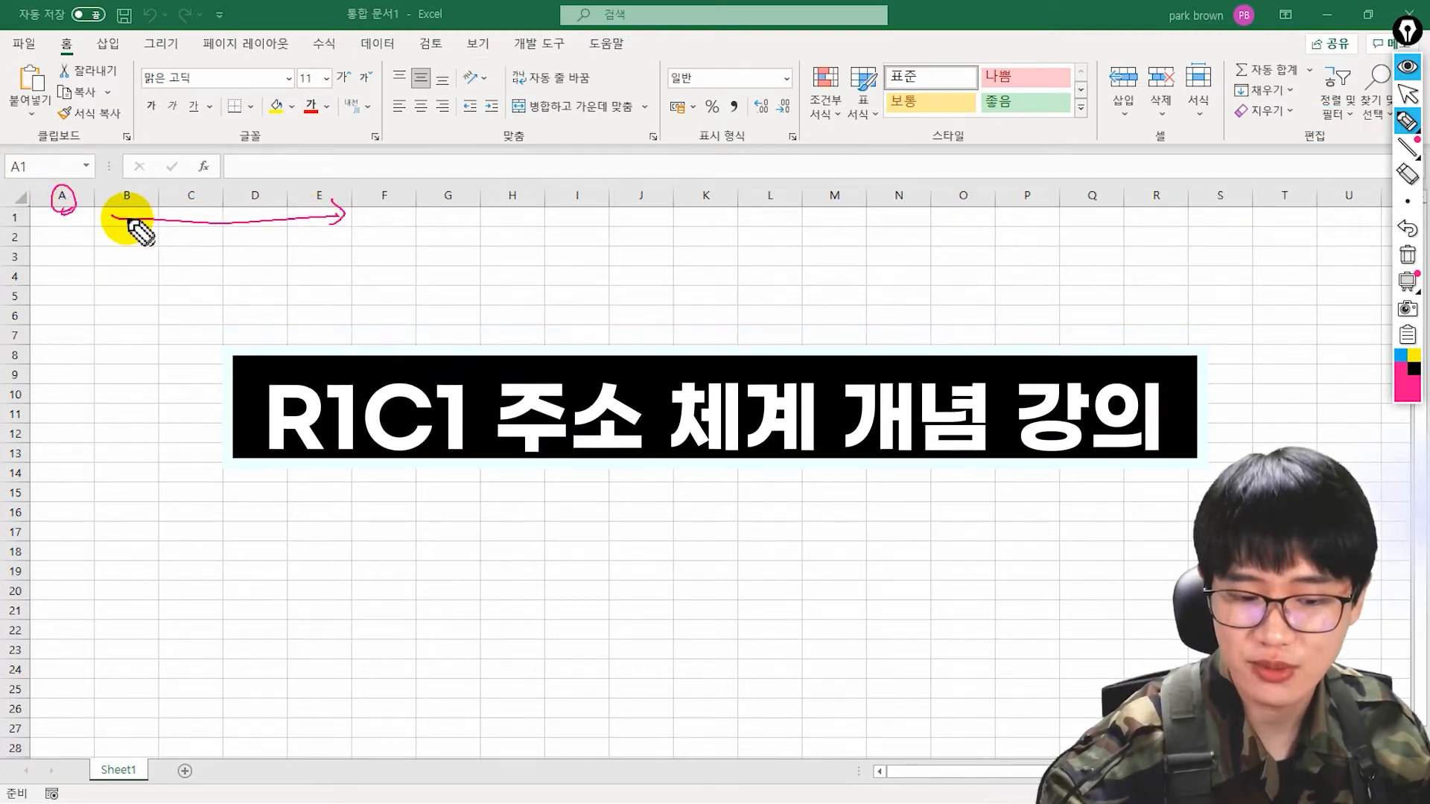
pyautogui.moveTo(389, 213)
pyautogui.mouseDown()
pyautogui.moveTo(438, 234)
pyautogui.moveTo(472, 211)
pyautogui.moveTo(513, 221)
pyautogui.moveTo(552, 206)
pyautogui.mouseUp()
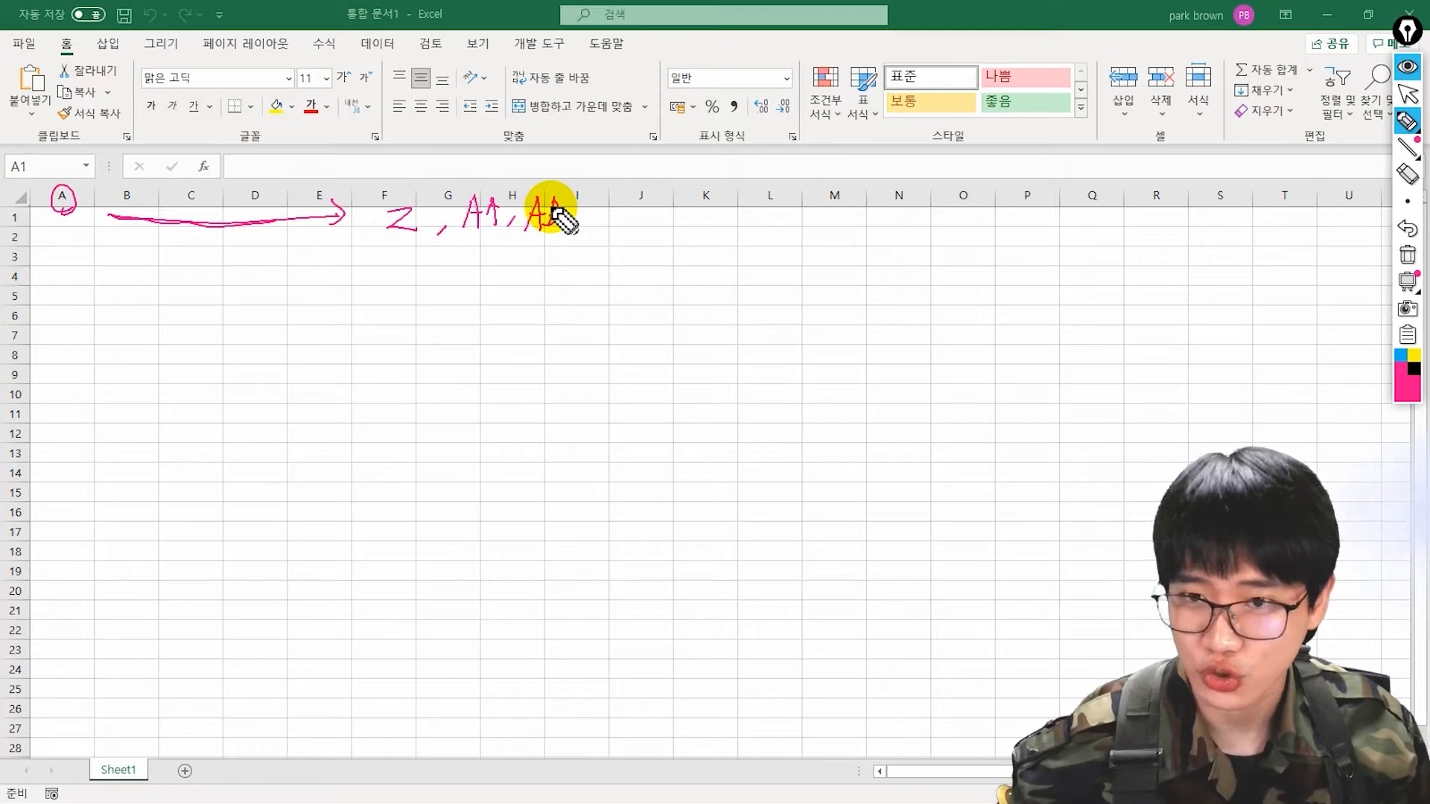
pyautogui.moveTo(48, 222)
pyautogui.mouseDown()
pyautogui.moveTo(46, 318)
pyautogui.moveTo(57, 301)
pyautogui.mouseUp()
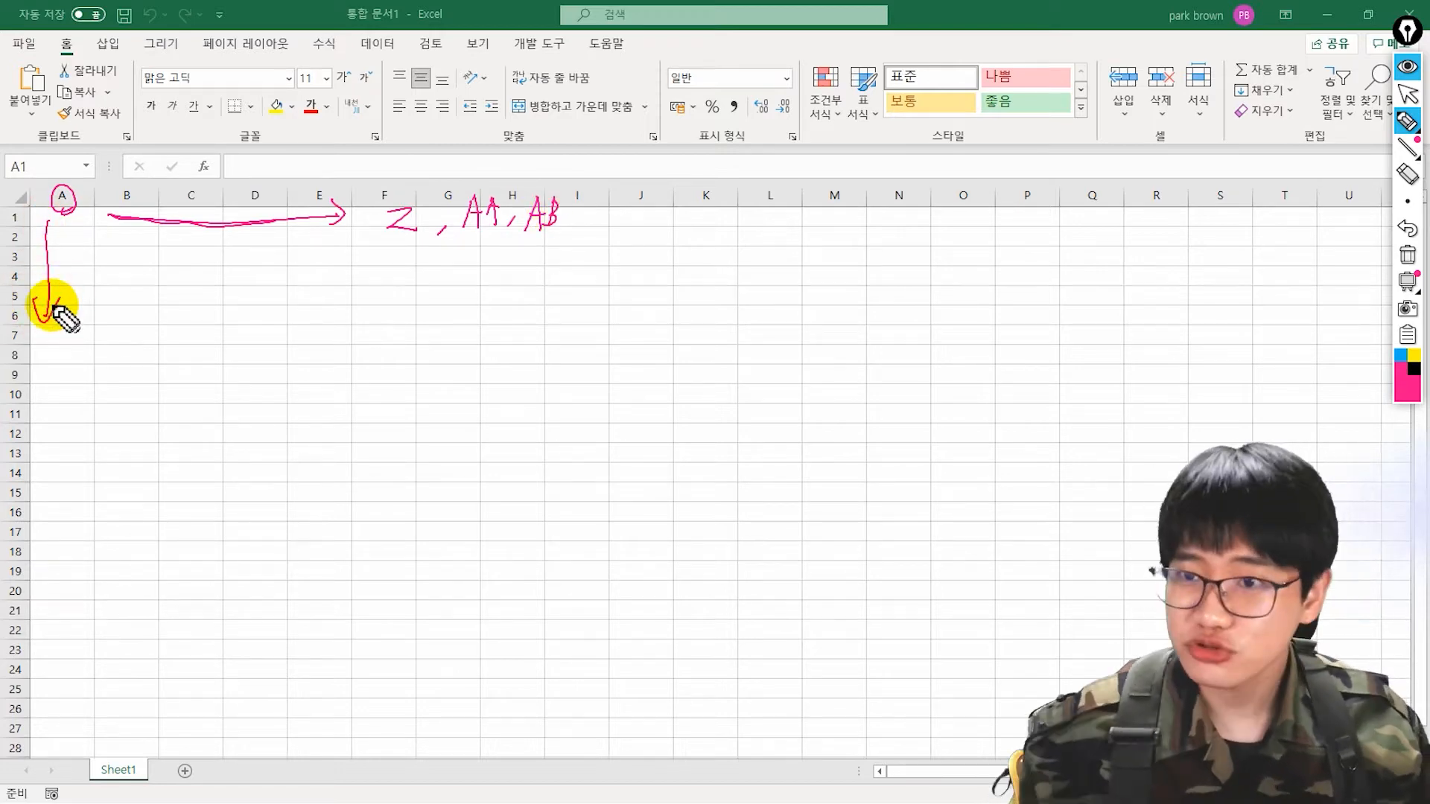
# Handwrite "R1C1" over the sheet around rows 4 to 6, and circle and tick its letters and numbers.
pyautogui.moveTo(357, 314)
pyautogui.mouseDown()
pyautogui.moveTo(367, 294)
pyautogui.moveTo(423, 309)
pyautogui.mouseUp()
pyautogui.moveTo(460, 278); pyautogui.dragTo(461, 310)
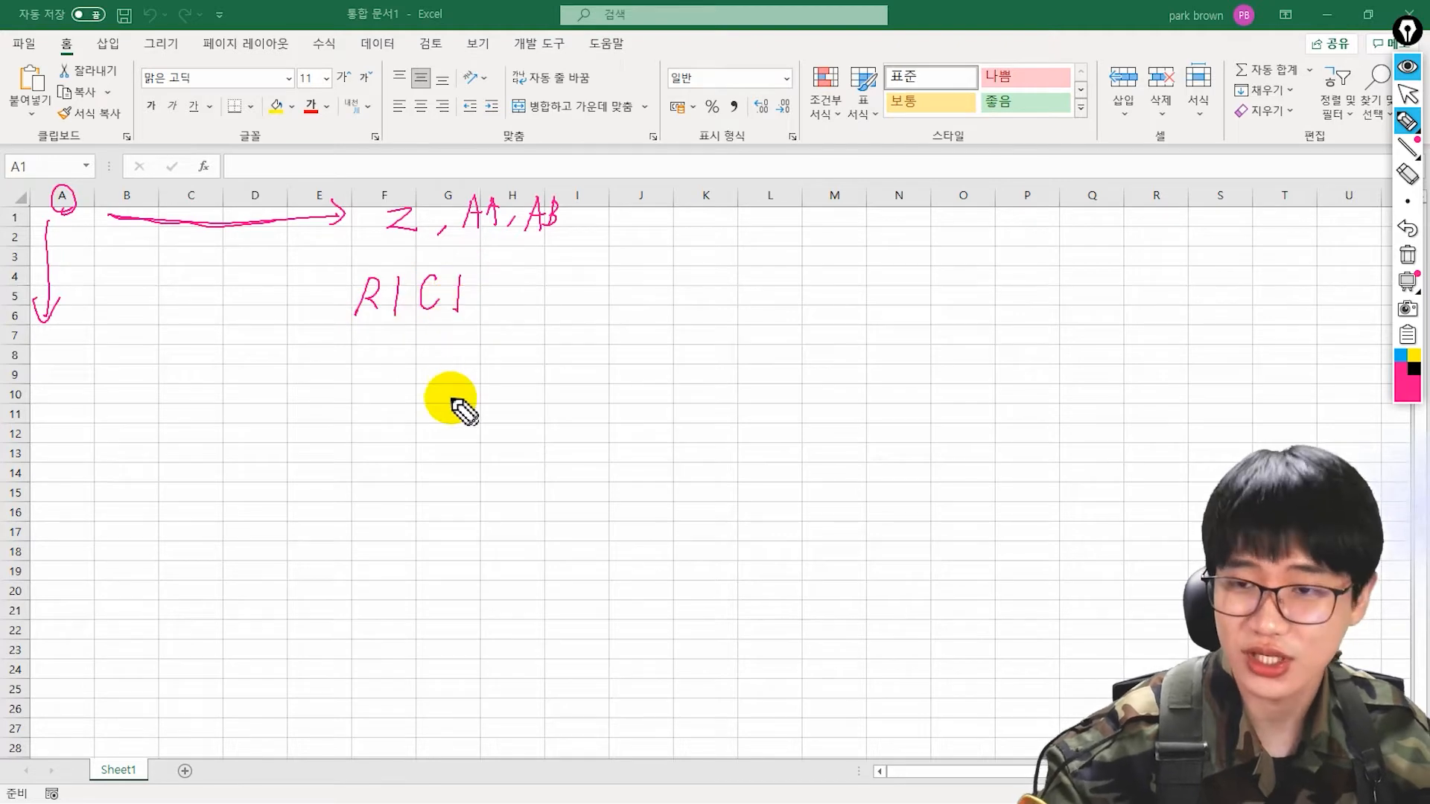
pyautogui.moveTo(372, 277)
pyautogui.mouseDown()
pyautogui.moveTo(368, 298)
pyautogui.moveTo(447, 287)
pyautogui.moveTo(416, 322)
pyautogui.moveTo(359, 330)
pyautogui.moveTo(380, 325)
pyautogui.mouseUp()
pyautogui.moveTo(427, 324)
pyautogui.mouseDown()
pyautogui.moveTo(431, 337)
pyautogui.moveTo(449, 323)
pyautogui.moveTo(394, 321)
pyautogui.moveTo(462, 316)
pyautogui.mouseUp()
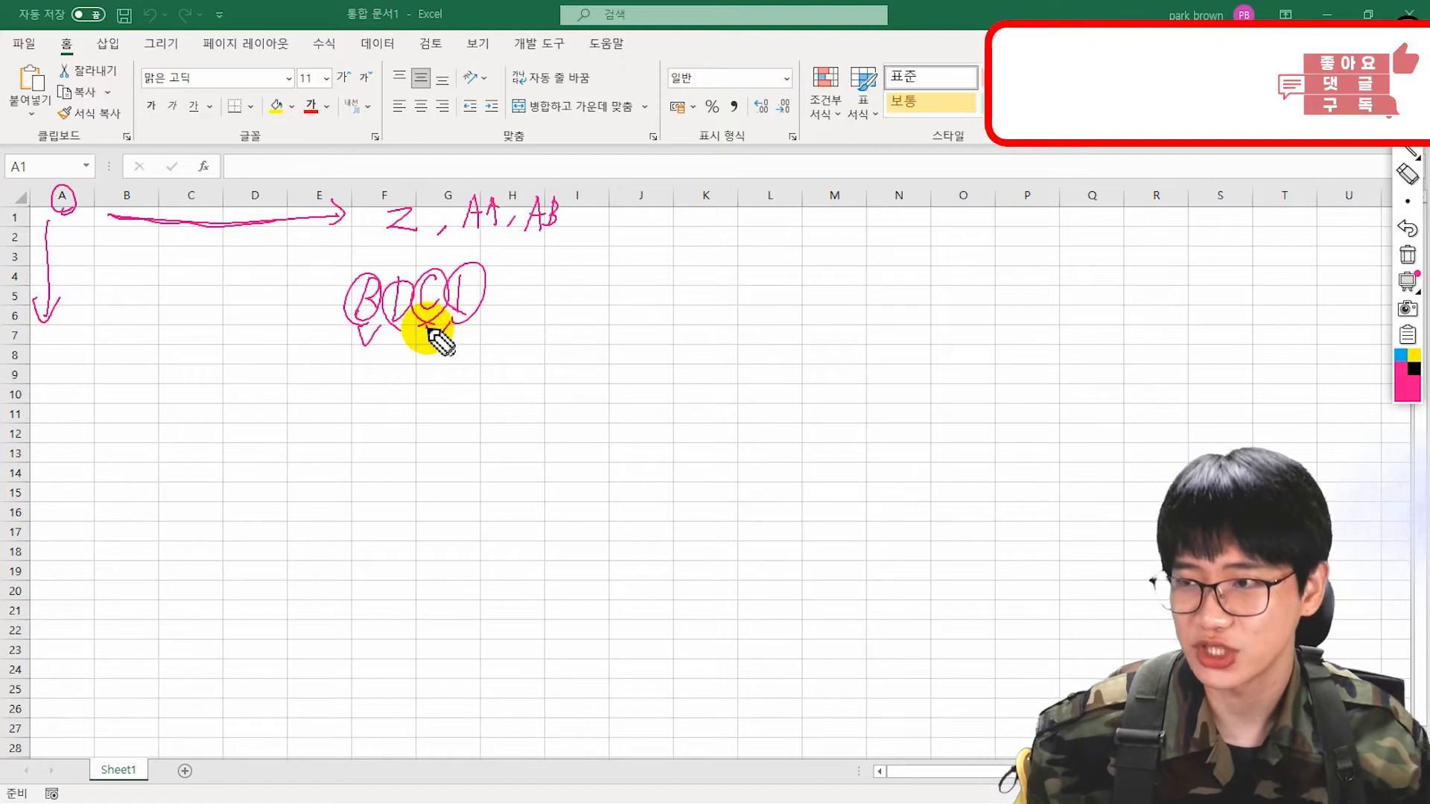
# Handwrite a circled "A1" beside the R1C1 note, mark its letter and number, and underline R1C1.
pyautogui.moveTo(609, 233)
pyautogui.mouseDown()
pyautogui.moveTo(596, 264)
pyautogui.moveTo(629, 239)
pyautogui.moveTo(671, 271)
pyautogui.moveTo(626, 286)
pyautogui.mouseUp()
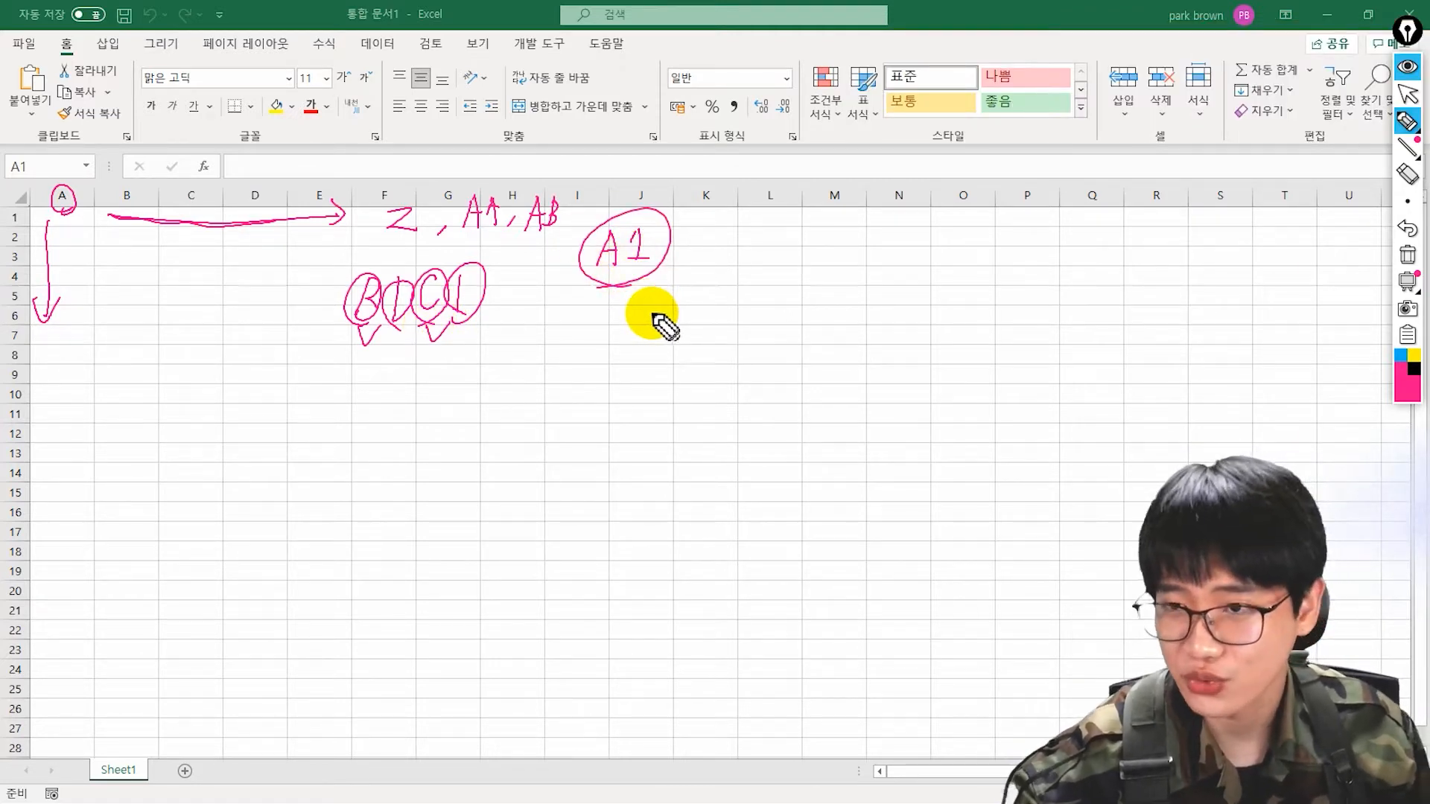
pyautogui.moveTo(601, 200); pyautogui.dragTo(619, 195)
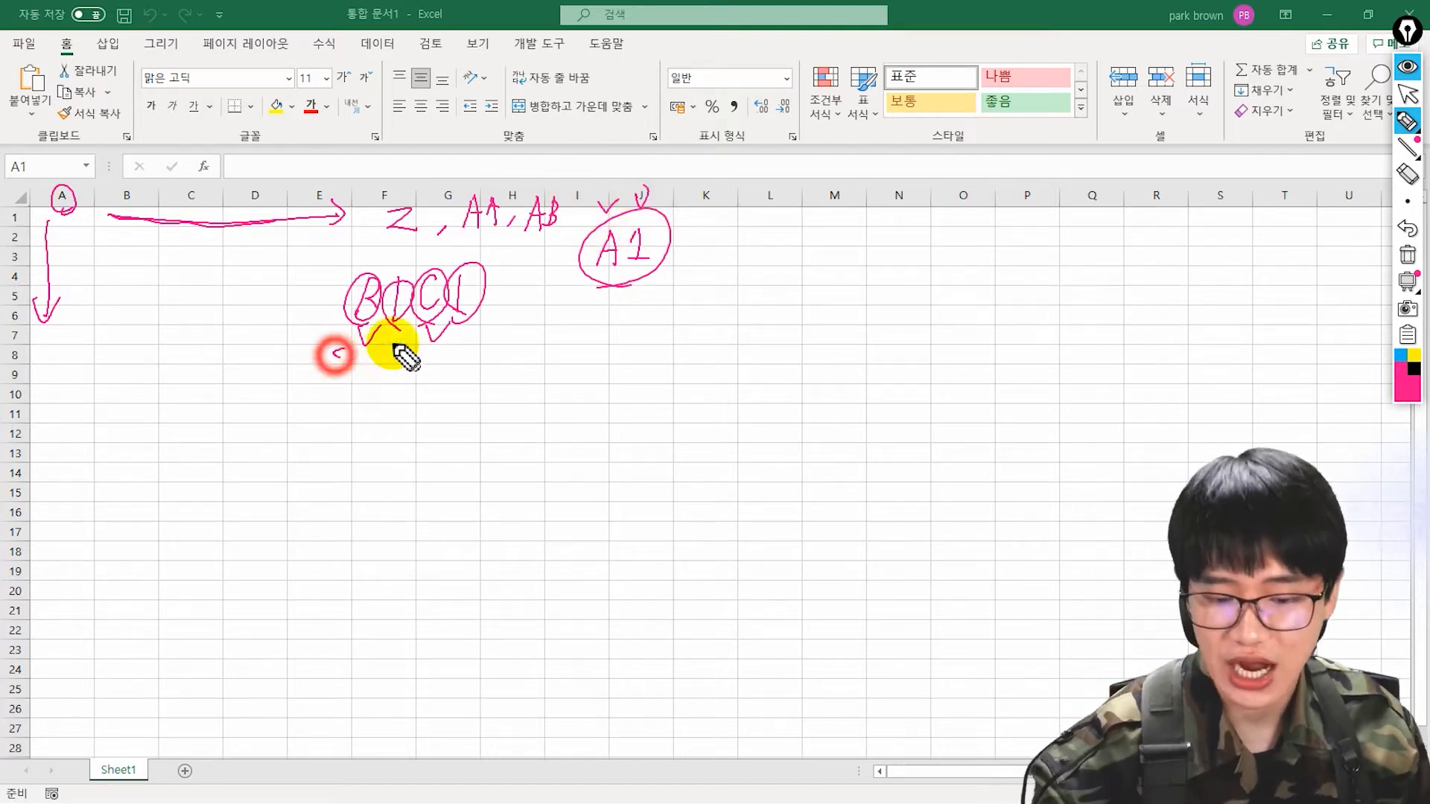
pyautogui.moveTo(336, 354); pyautogui.dragTo(506, 339)
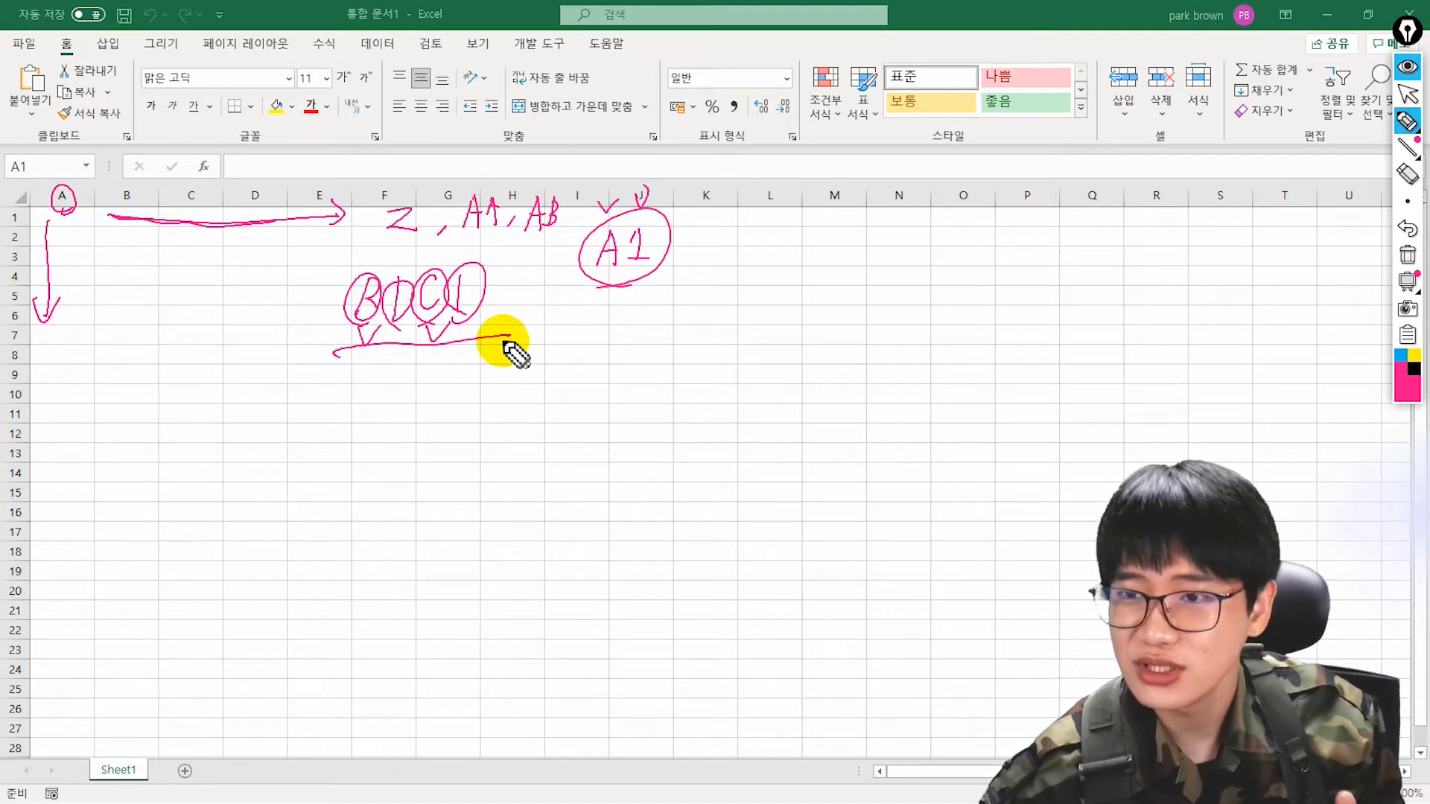
pyautogui.moveTo(359, 254); pyautogui.dragTo(447, 227)
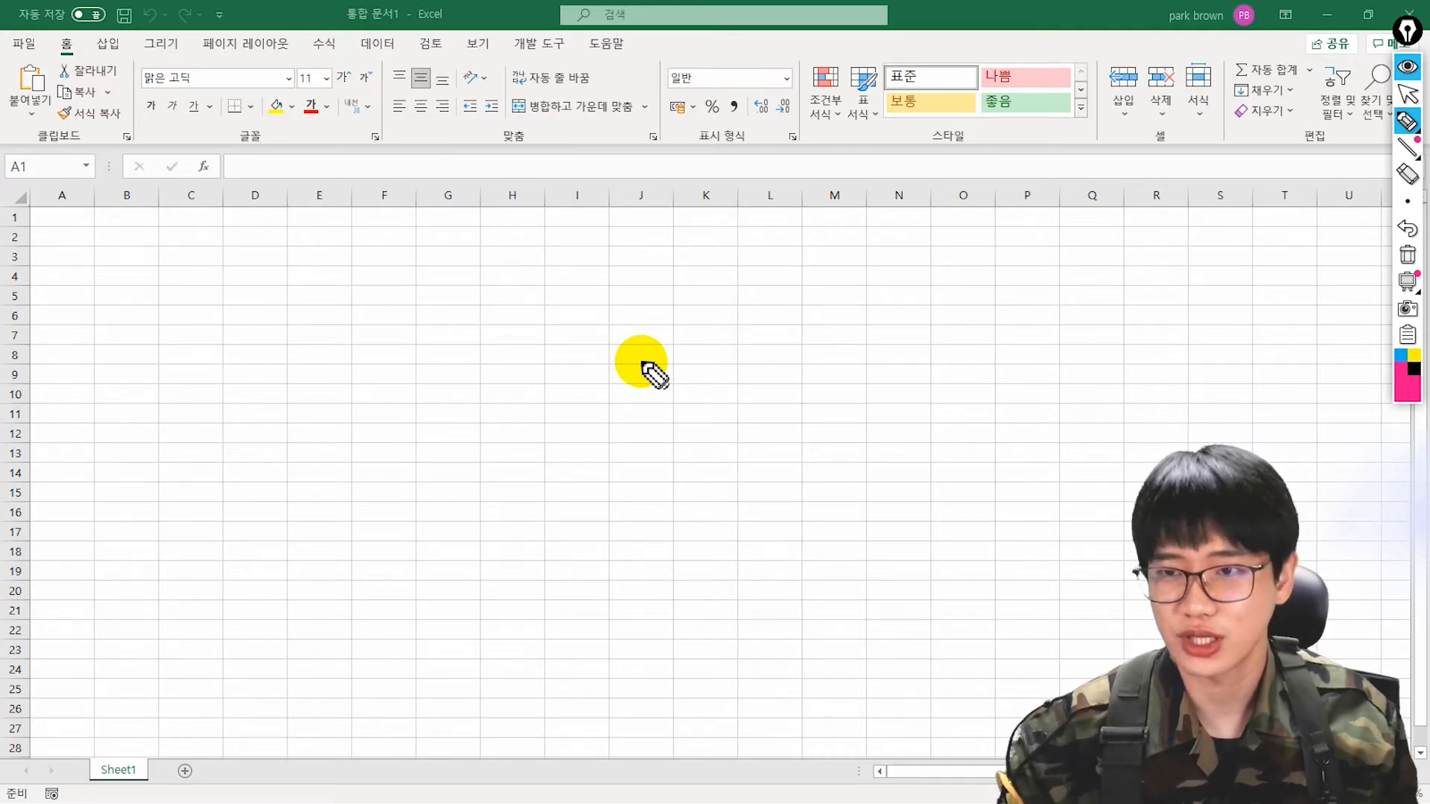
# Handwrite a circled "A1" near columns B and C, tick each character and draw a slash between them.
pyautogui.moveTo(171, 226); pyautogui.dragTo(154, 265)
pyautogui.moveTo(171, 228); pyautogui.dragTo(177, 270)
pyautogui.moveTo(161, 255); pyautogui.dragTo(201, 261)
pyautogui.moveTo(186, 264); pyautogui.dragTo(176, 289)
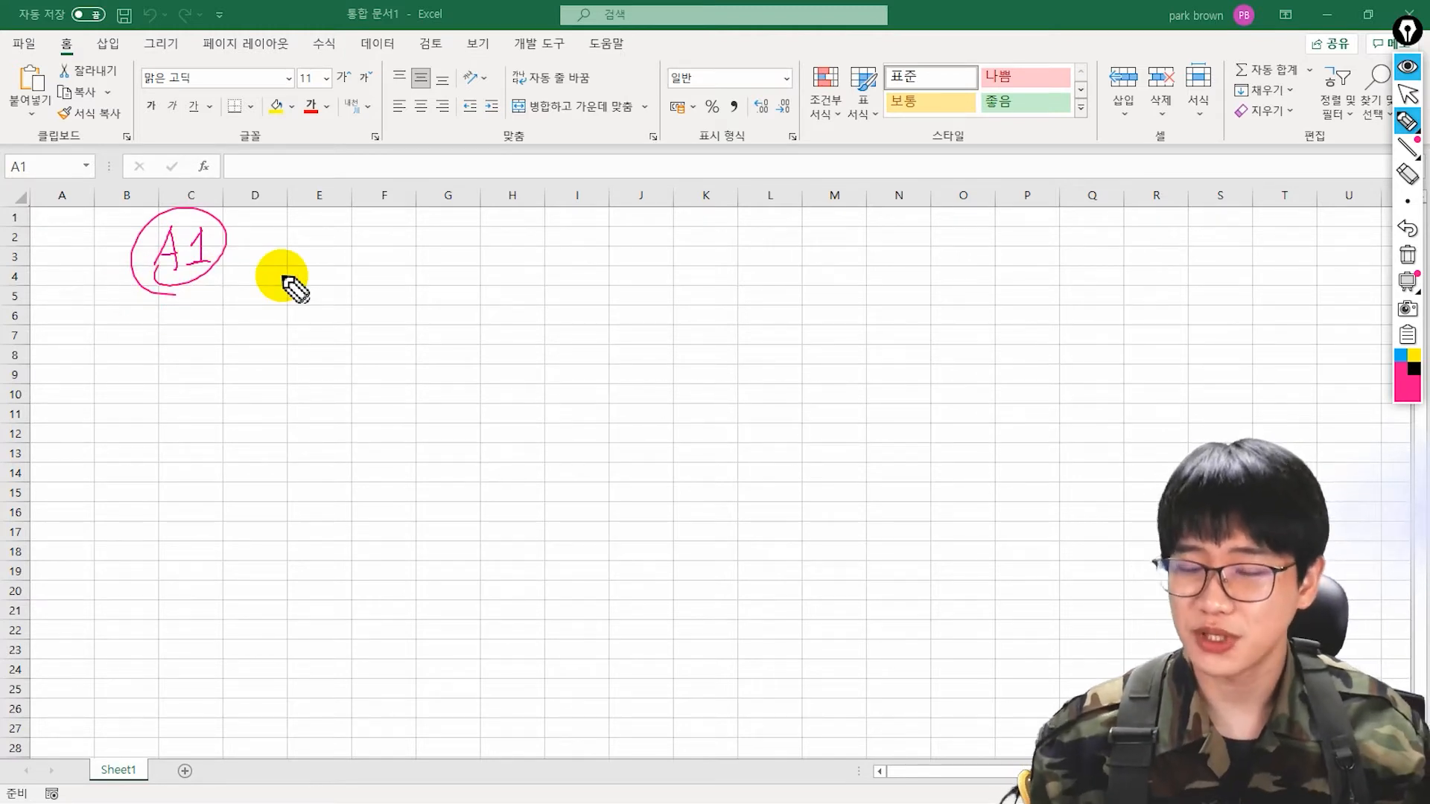
pyautogui.moveTo(158, 196); pyautogui.dragTo(218, 190)
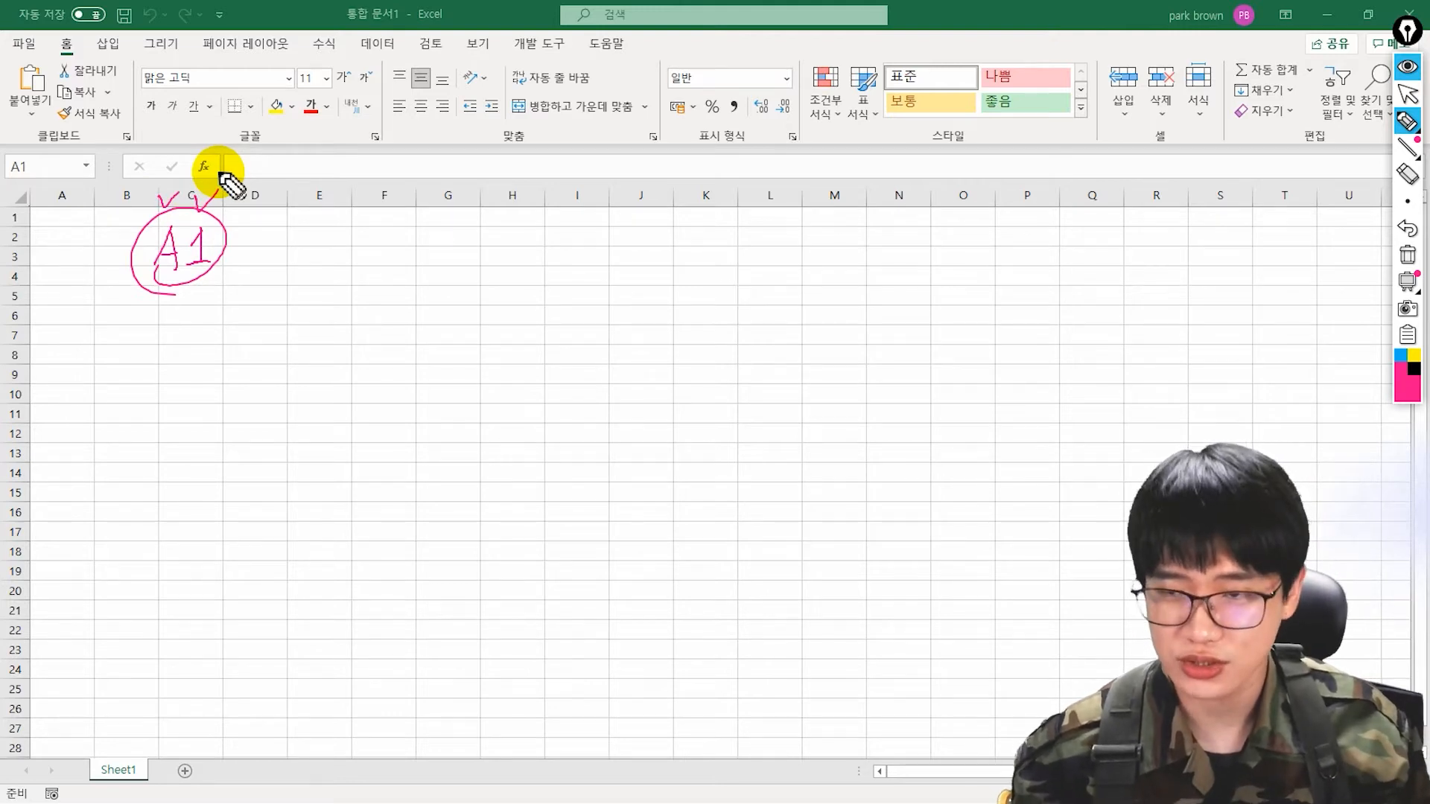
pyautogui.moveTo(218, 190); pyautogui.dragTo(159, 302)
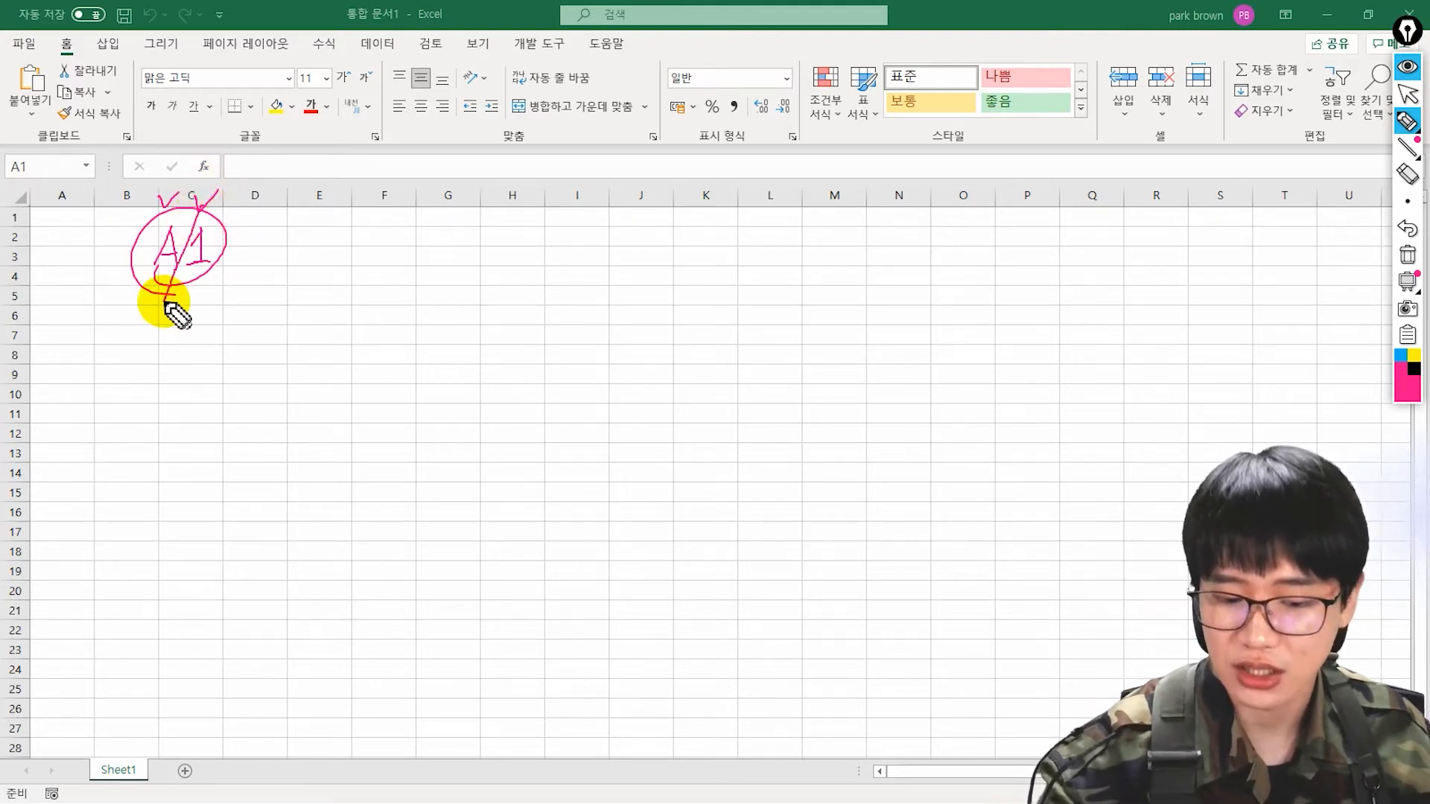
# Mark the column headings and row numbers, circle the handwritten A and 1, and draw arrows linking each to its heading.
pyautogui.moveTo(12, 186); pyautogui.dragTo(8, 249)
pyautogui.moveTo(11, 176); pyautogui.dragTo(91, 178)
pyautogui.moveTo(154, 276)
pyautogui.mouseDown()
pyautogui.moveTo(144, 260)
pyautogui.moveTo(158, 278)
pyautogui.mouseUp()
pyautogui.moveTo(145, 284)
pyautogui.mouseDown()
pyautogui.moveTo(67, 210)
pyautogui.moveTo(90, 223)
pyautogui.mouseUp()
pyautogui.moveTo(195, 279)
pyautogui.mouseDown()
pyautogui.moveTo(222, 240)
pyautogui.moveTo(195, 279)
pyautogui.mouseUp()
pyautogui.moveTo(219, 281)
pyautogui.mouseDown()
pyautogui.moveTo(180, 333)
pyautogui.moveTo(41, 230)
pyautogui.mouseUp()
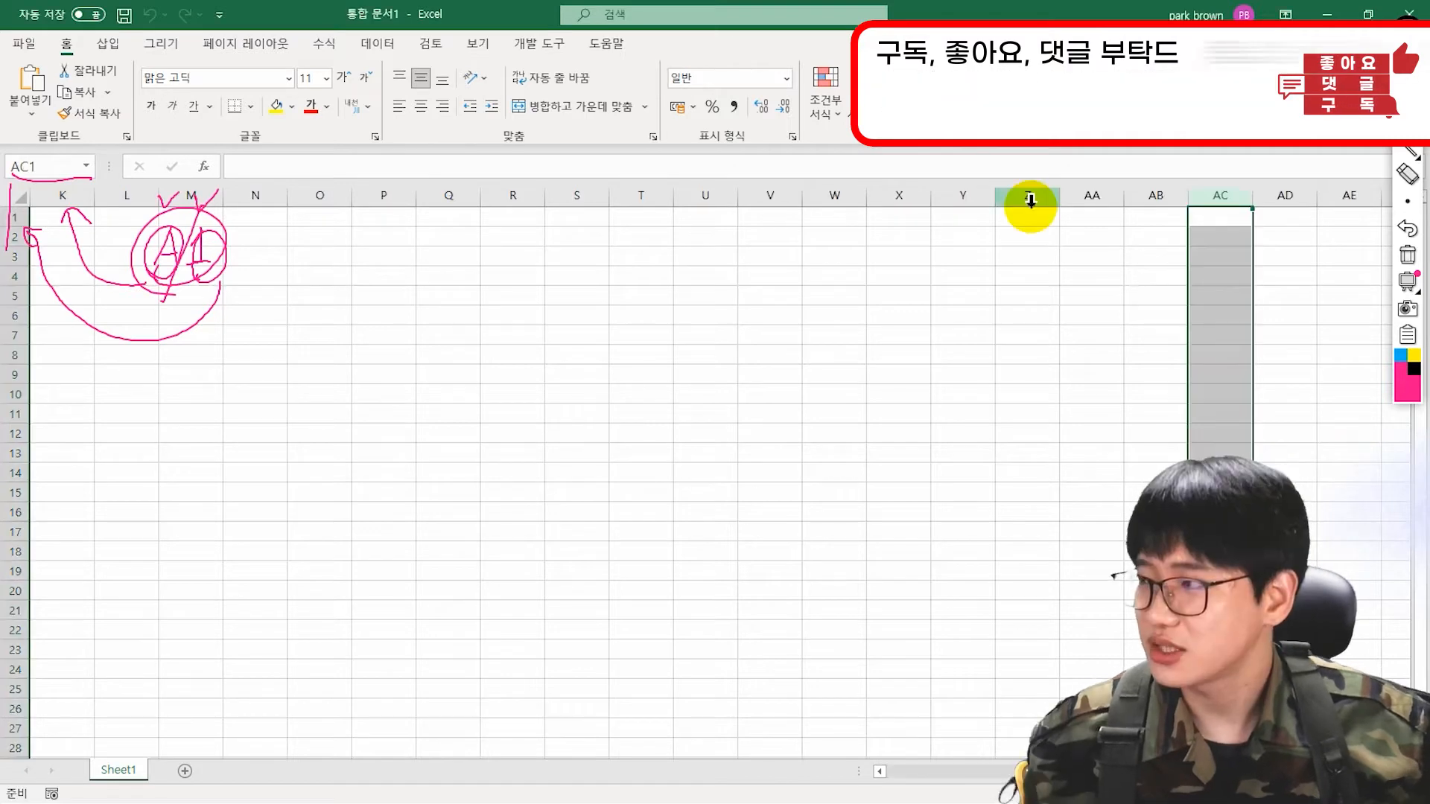
# Select columns Z, AA, AB and AC one after another to examine how the headings continue after Z.
pyautogui.click(1031, 200)
pyautogui.click(1093, 197)
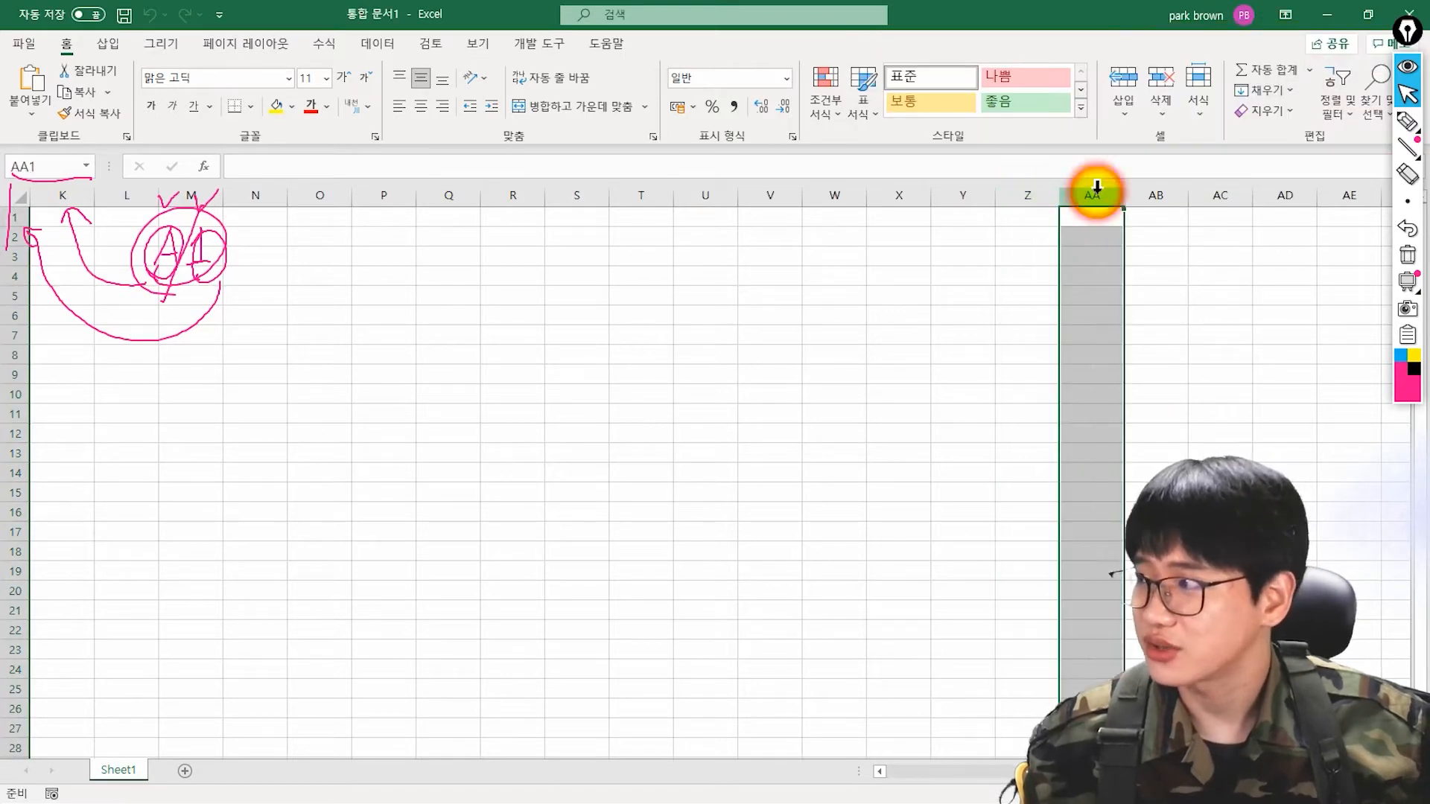
pyautogui.click(1151, 190)
pyautogui.click(1222, 190)
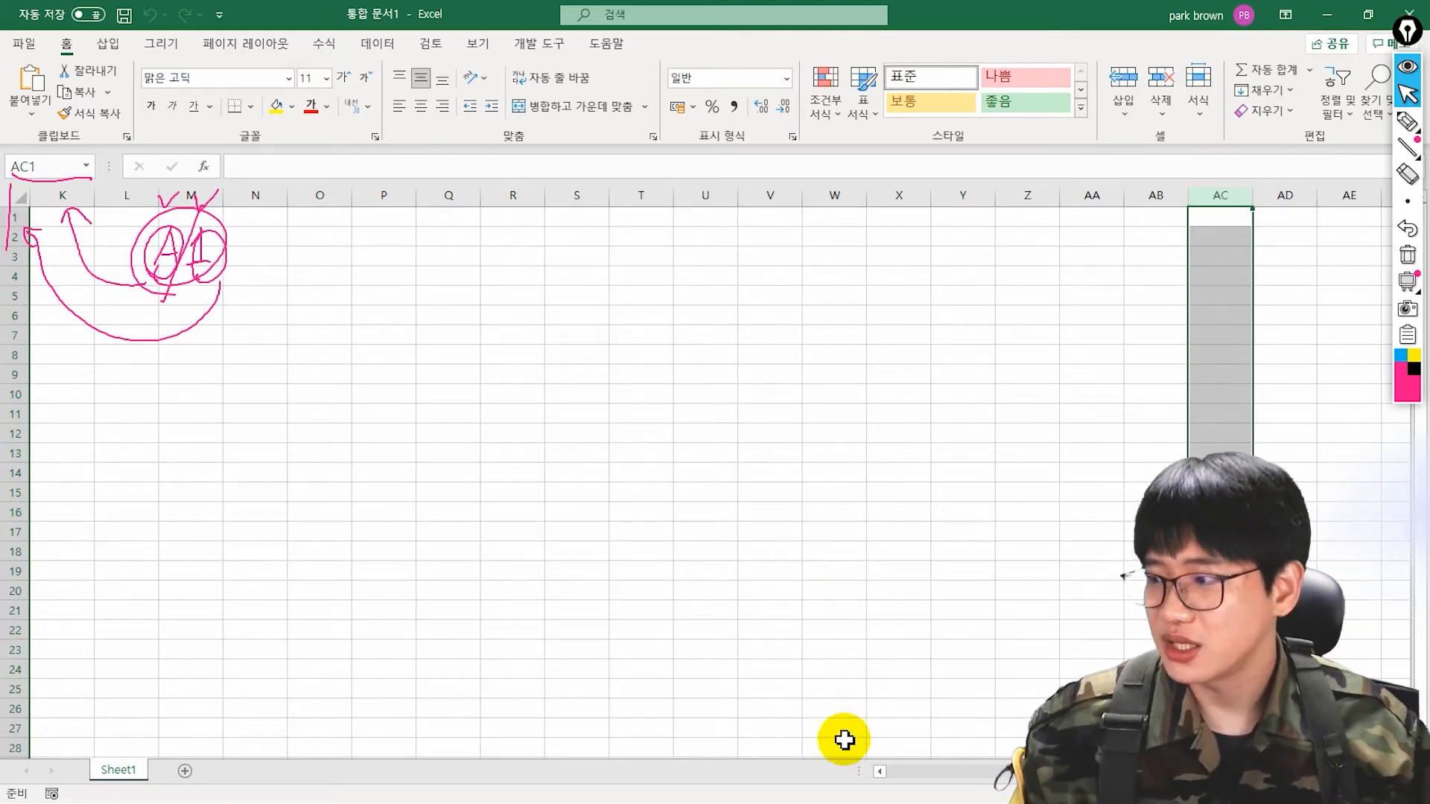
# Compare the lettered columns from A onward with the numbered rows by highlighting headings along both directions of the sheet.
pyautogui.click(909, 773)
pyautogui.click(79, 195)
pyautogui.moveTo(79, 194); pyautogui.dragTo(648, 214)
pyautogui.click(640, 216)
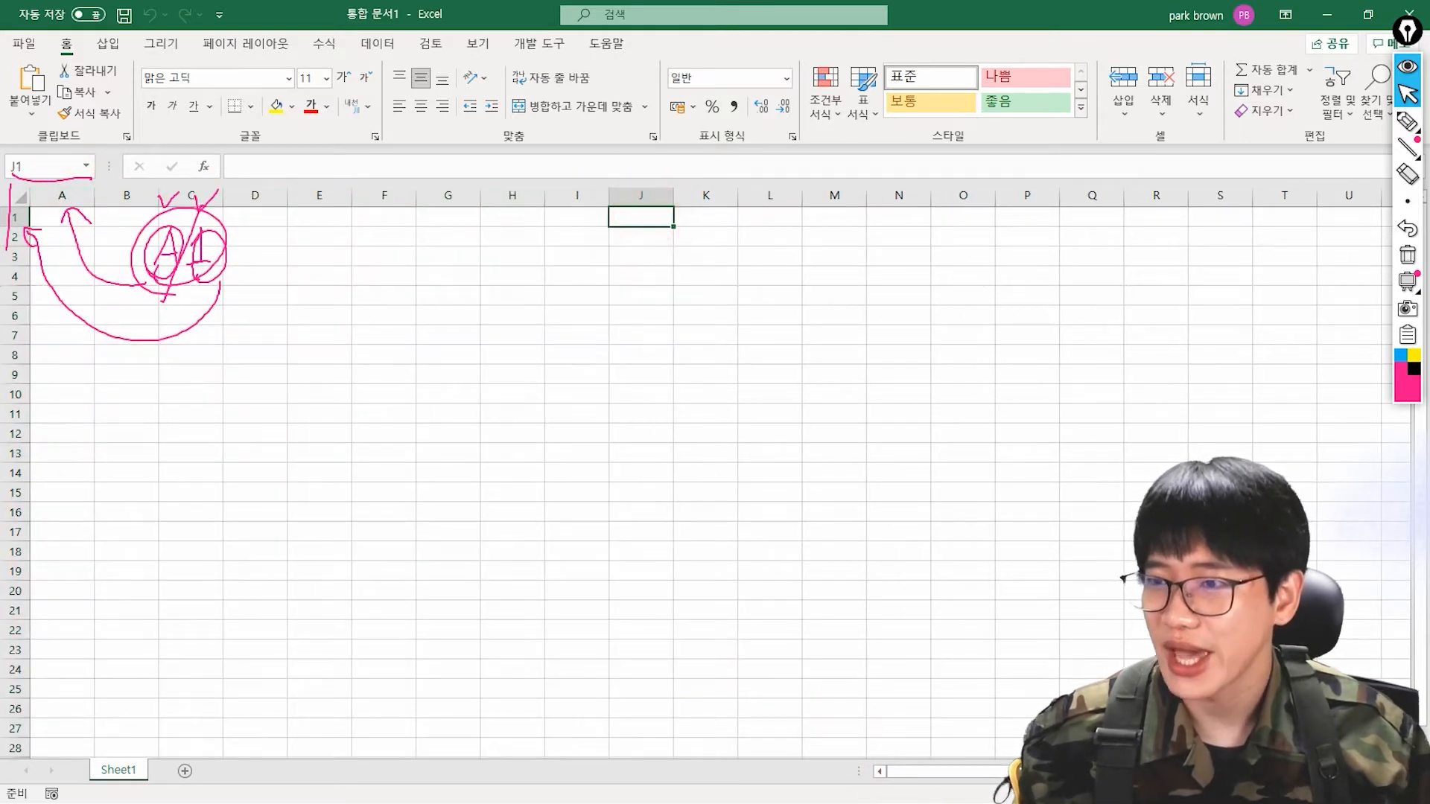
pyautogui.moveTo(16, 287); pyautogui.dragTo(25, 520)
pyautogui.click(178, 451)
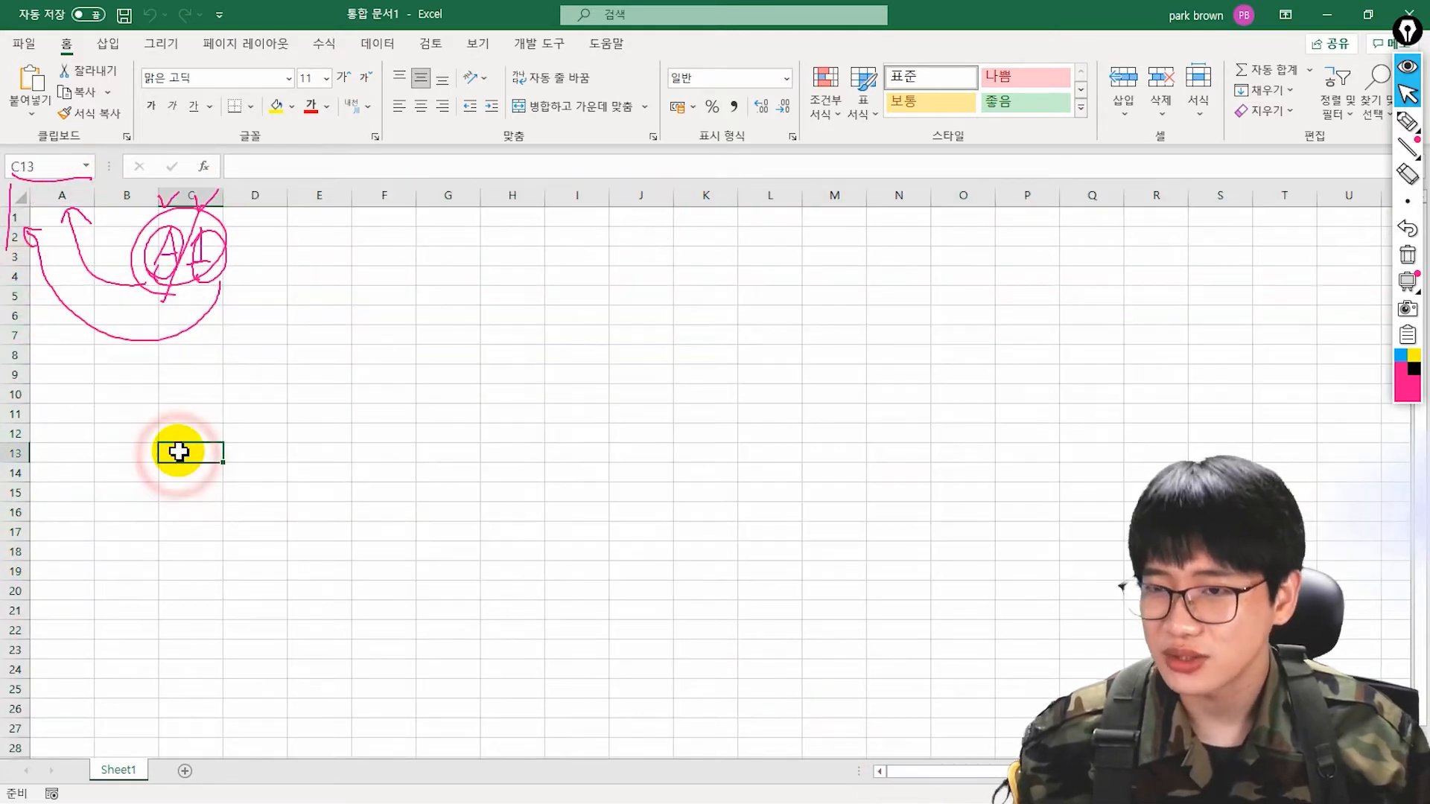
pyautogui.moveTo(75, 195); pyautogui.dragTo(887, 213)
pyautogui.click(809, 242)
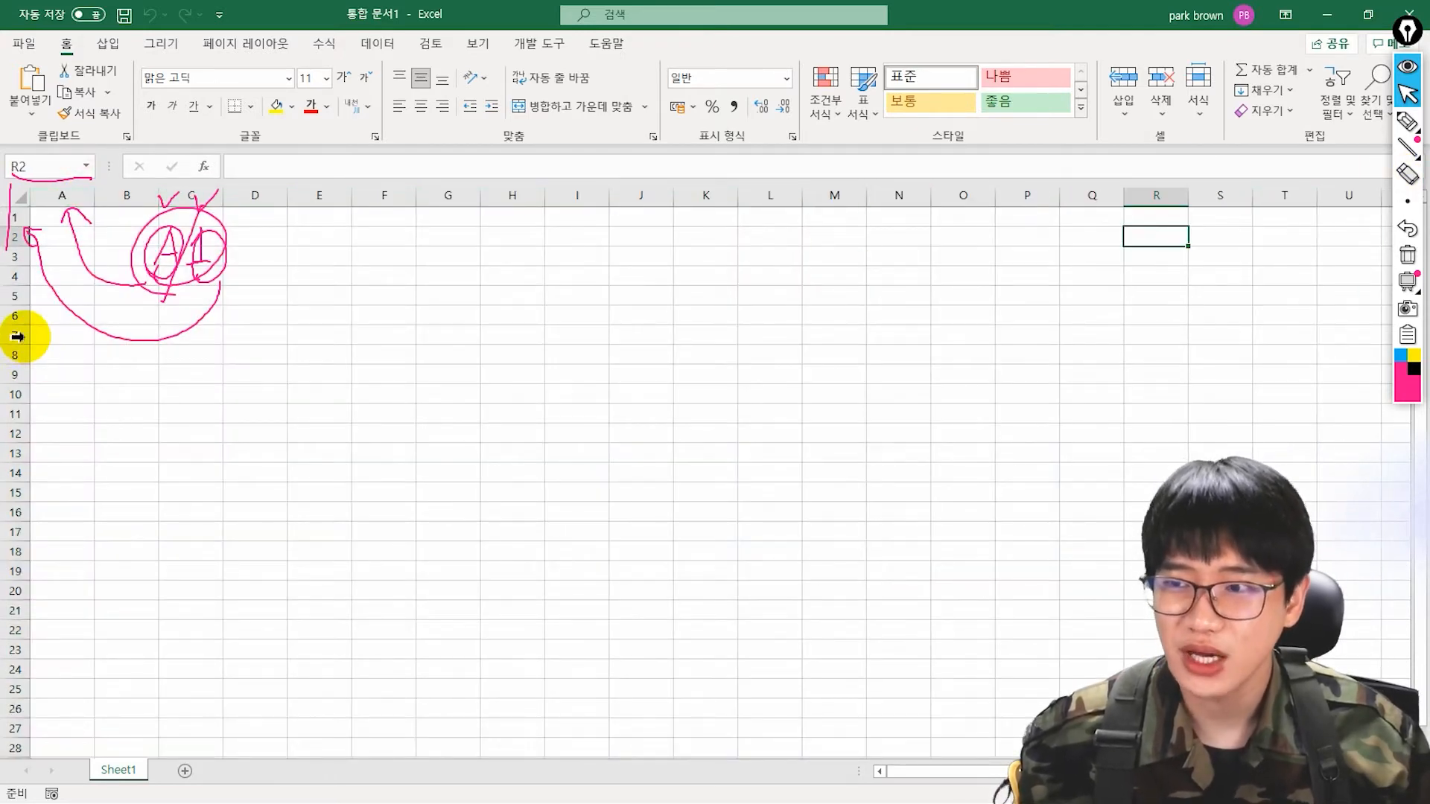
pyautogui.moveTo(18, 335); pyautogui.dragTo(54, 543)
pyautogui.click(151, 508)
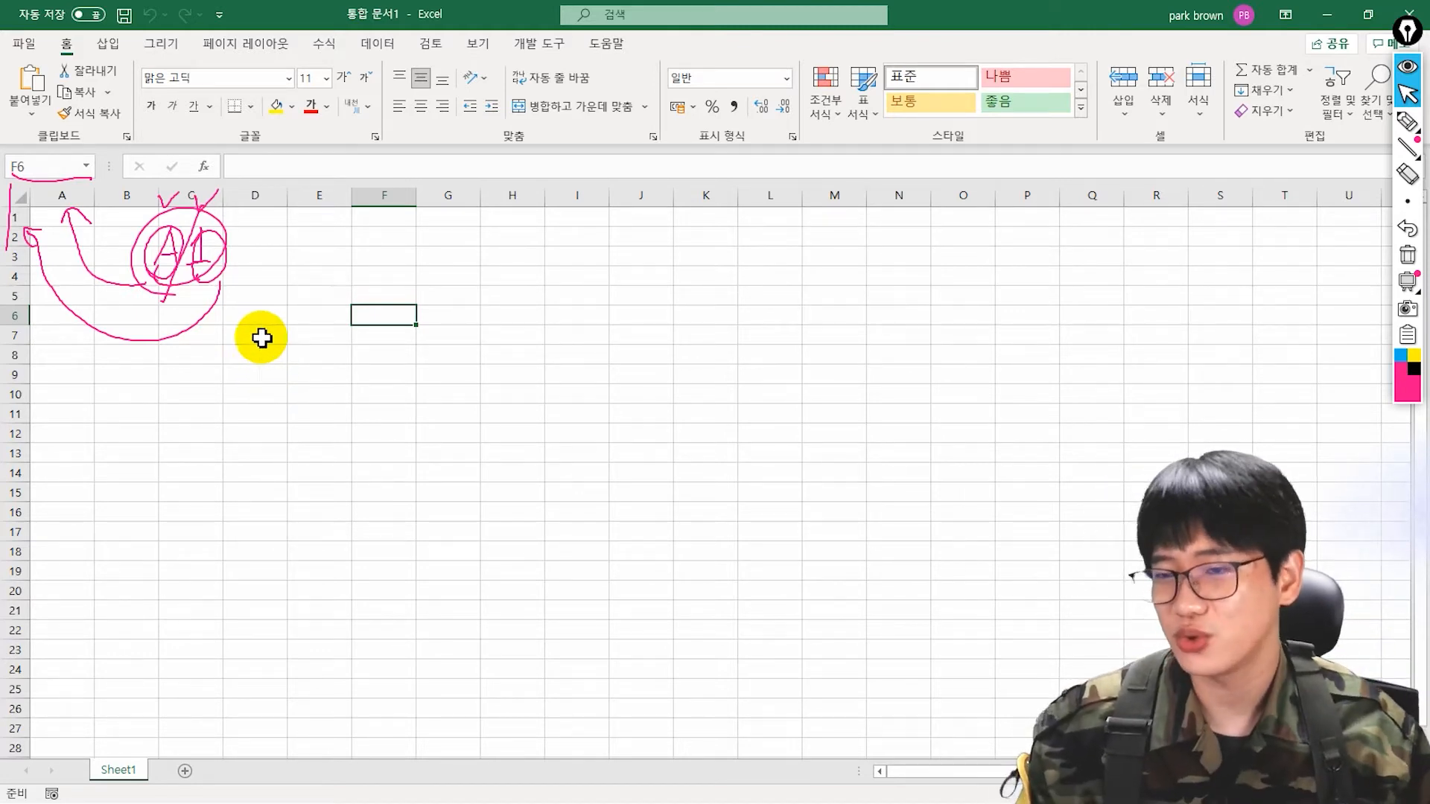
# Select columns A through H one at a time to count them, and finish on cell A1.
pyautogui.click(70, 192)
pyautogui.click(136, 196)
pyautogui.click(195, 197)
pyautogui.click(266, 199)
pyautogui.click(311, 193)
pyautogui.click(383, 197)
pyautogui.click(448, 196)
pyautogui.click(526, 197)
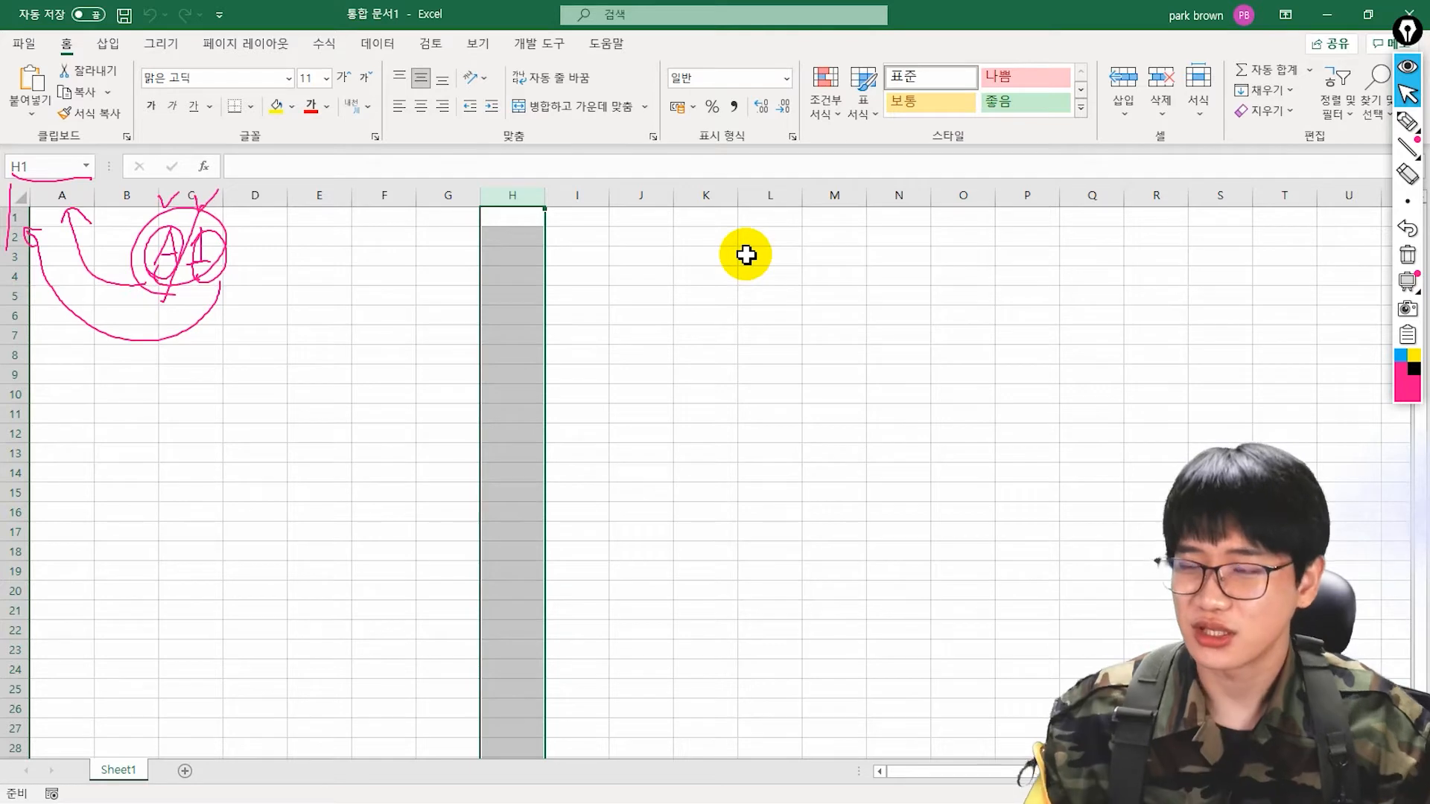
pyautogui.click(46, 218)
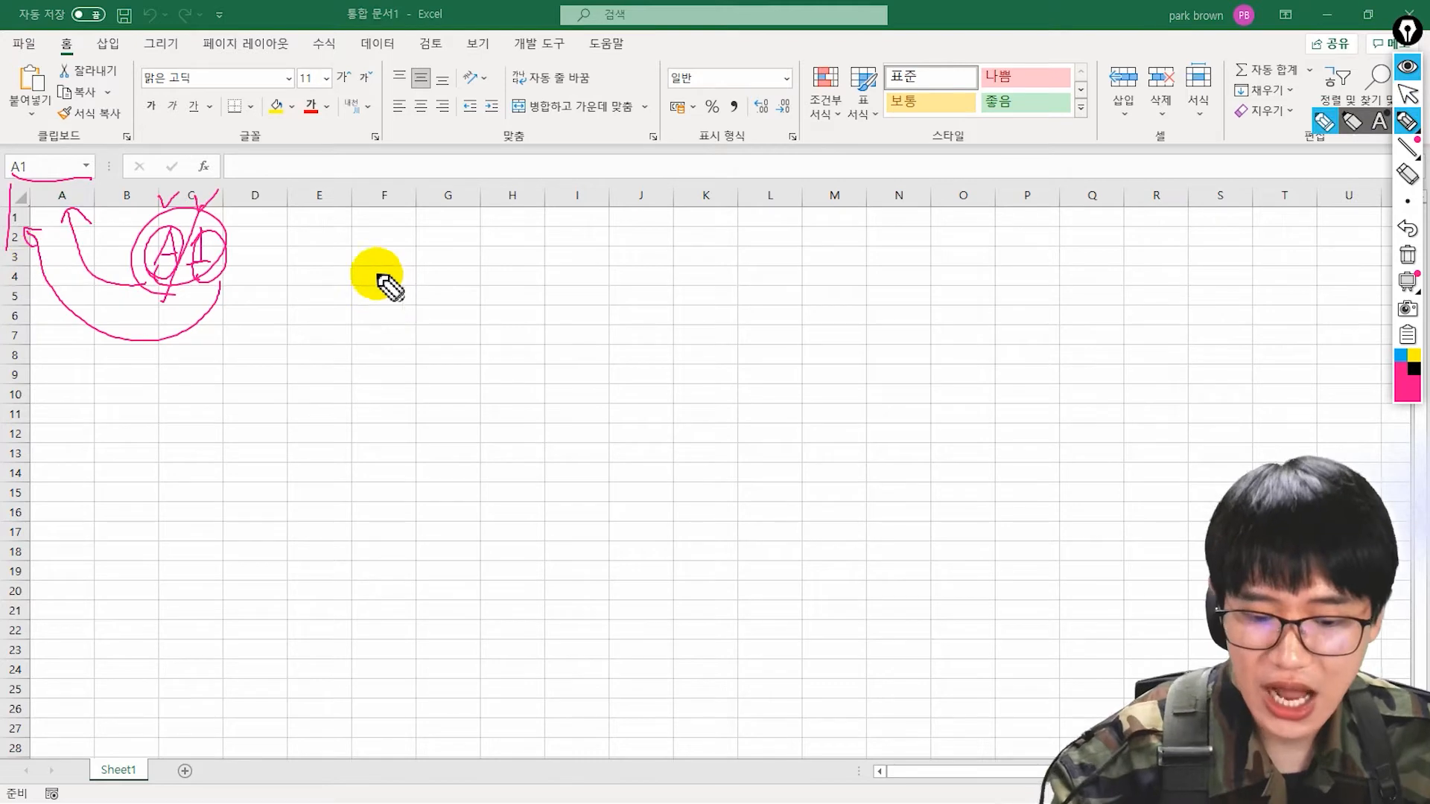
# Handwrite "R1 C1" over columns F to H, circle R and C, and label them 행 and 열.
pyautogui.moveTo(379, 271); pyautogui.dragTo(361, 318)
pyautogui.moveTo(371, 271); pyautogui.dragTo(388, 303)
pyautogui.moveTo(411, 269); pyautogui.dragTo(401, 303)
pyautogui.moveTo(396, 304); pyautogui.dragTo(493, 305)
pyautogui.moveTo(476, 307); pyautogui.dragTo(520, 305)
pyautogui.click(530, 309)
pyautogui.moveTo(363, 326)
pyautogui.mouseDown()
pyautogui.moveTo(391, 263)
pyautogui.moveTo(358, 356)
pyautogui.mouseUp()
pyautogui.moveTo(365, 340); pyautogui.dragTo(375, 359)
pyautogui.moveTo(370, 362); pyautogui.dragTo(368, 364)
pyautogui.moveTo(454, 268)
pyautogui.mouseDown()
pyautogui.moveTo(462, 311)
pyautogui.moveTo(456, 266)
pyautogui.mouseUp()
pyautogui.moveTo(446, 344); pyautogui.dragTo(448, 345)
pyautogui.moveTo(461, 339); pyautogui.dragTo(472, 366)
pyautogui.click(478, 367)
# Draw a box around cell A1 and an arrow from the handwritten A1 to R1C1.
pyautogui.moveTo(35, 199); pyautogui.dragTo(30, 226)
pyautogui.moveTo(34, 206); pyautogui.dragTo(25, 239)
pyautogui.moveTo(48, 216); pyautogui.dragTo(61, 220)
pyautogui.moveTo(246, 232); pyautogui.dragTo(309, 296)
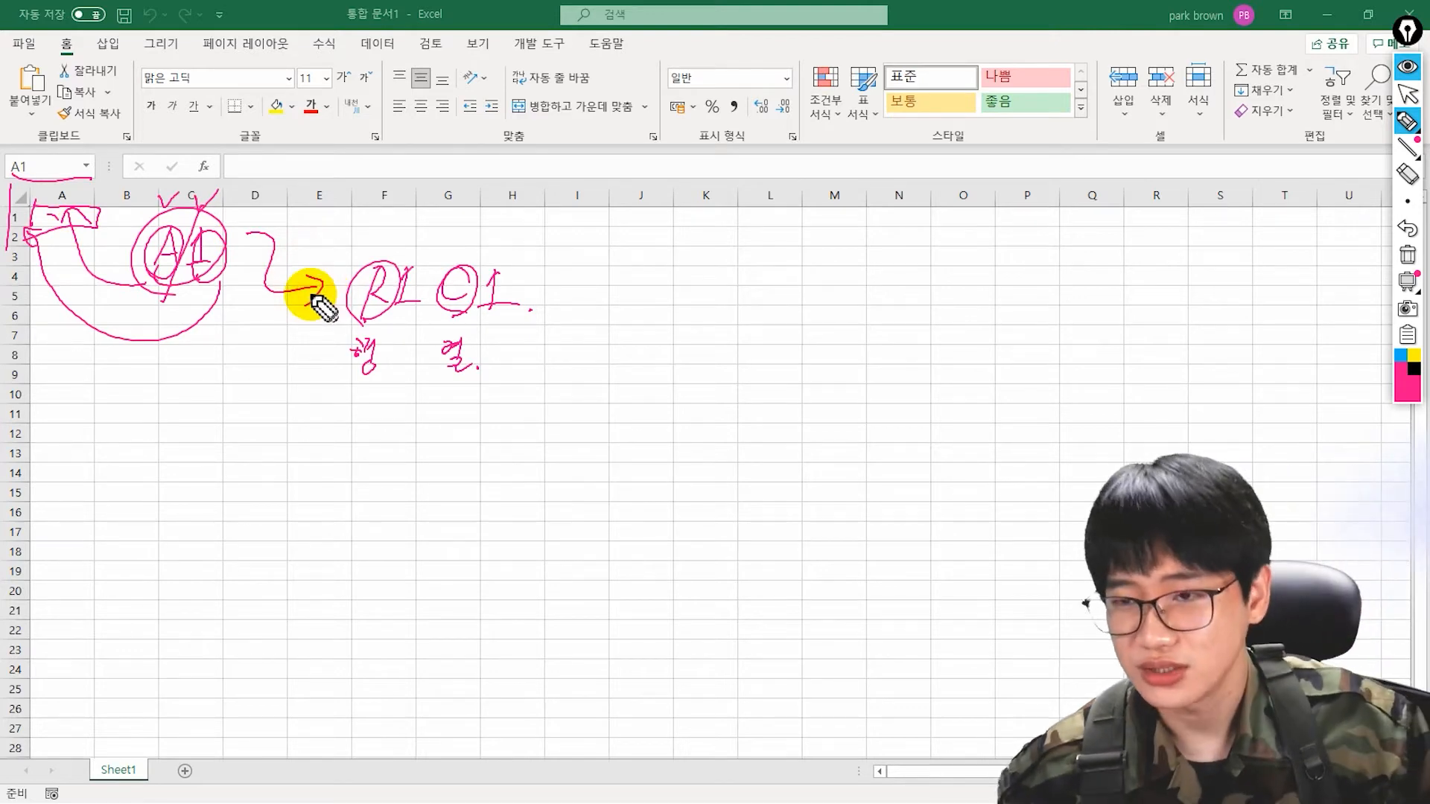
# Draw an arrow to a circled "100", mark the column direction with an arrow, and extend the handwritten address to R1C100.
pyautogui.moveTo(579, 239)
pyautogui.mouseDown()
pyautogui.moveTo(663, 246)
pyautogui.moveTo(707, 227)
pyautogui.mouseUp()
pyautogui.moveTo(107, 192); pyautogui.dragTo(333, 185)
pyautogui.moveTo(674, 261)
pyautogui.mouseDown()
pyautogui.moveTo(737, 262)
pyautogui.moveTo(748, 292)
pyautogui.mouseUp()
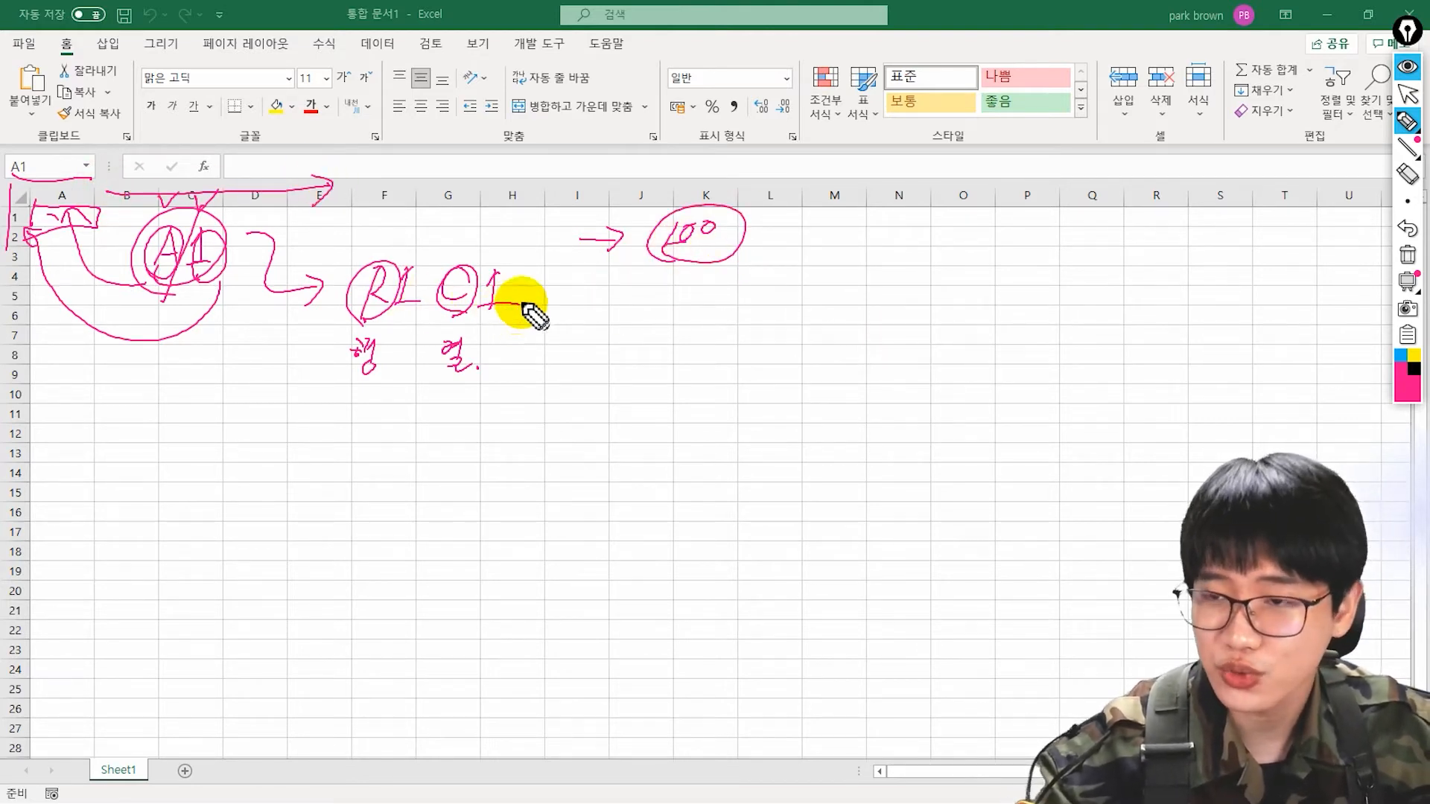
pyautogui.moveTo(528, 290); pyautogui.dragTo(568, 288)
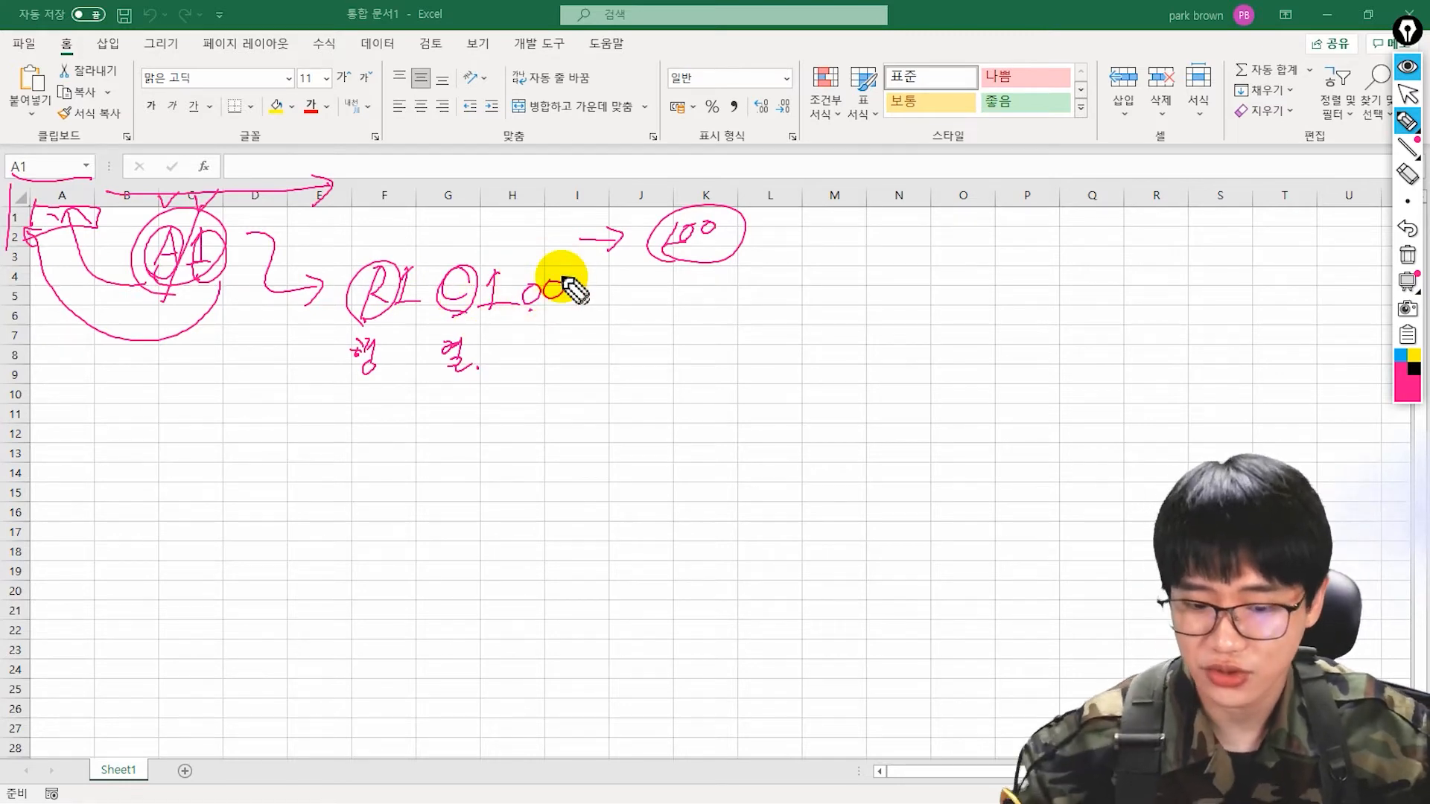
# Box the handwritten R1C100 and write a circled, ticked "AT25" above columns M and N.
pyautogui.moveTo(341, 328)
pyautogui.mouseDown()
pyautogui.moveTo(501, 256)
pyautogui.moveTo(624, 337)
pyautogui.mouseUp()
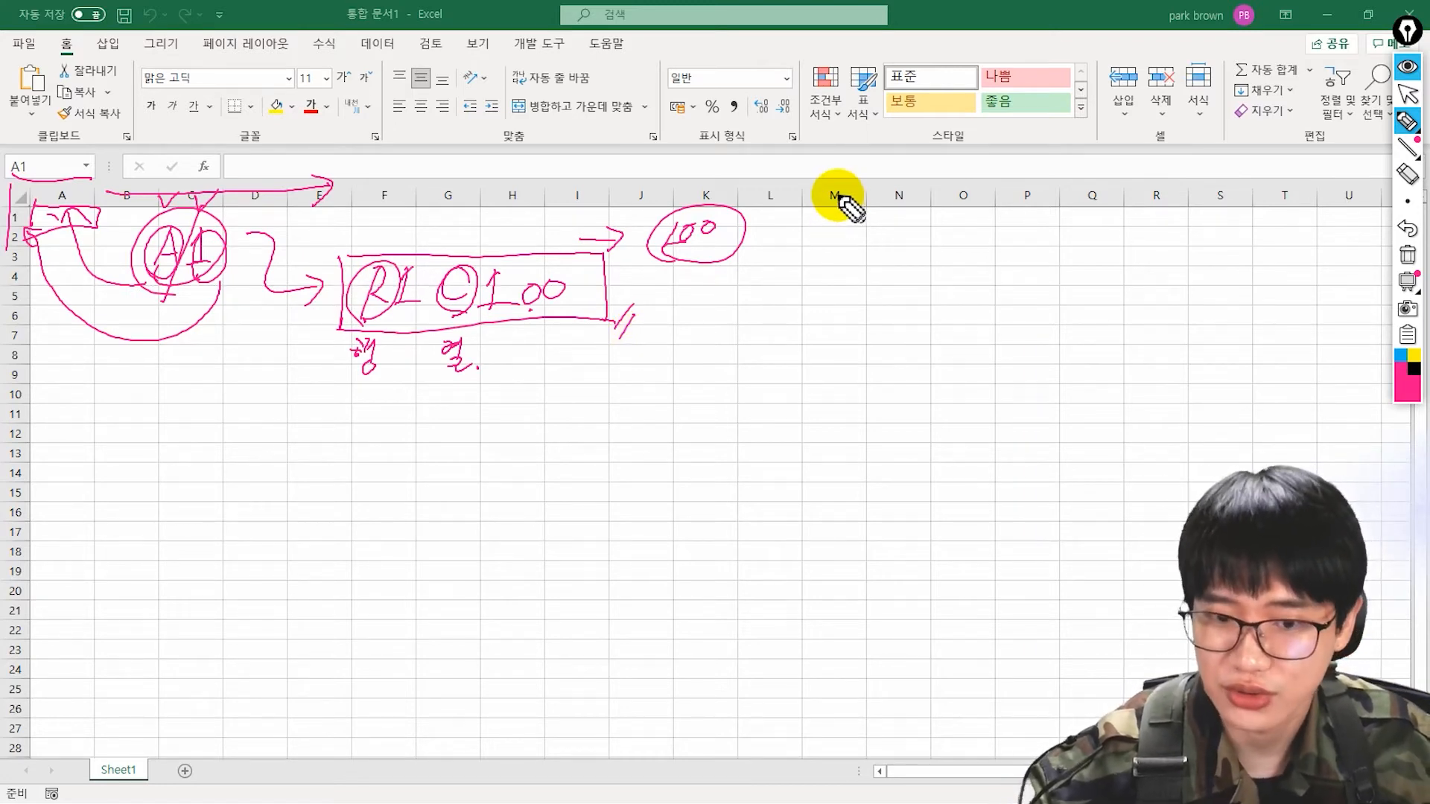
pyautogui.moveTo(832, 211)
pyautogui.mouseDown()
pyautogui.moveTo(907, 201)
pyautogui.moveTo(918, 216)
pyautogui.moveTo(871, 256)
pyautogui.mouseUp()
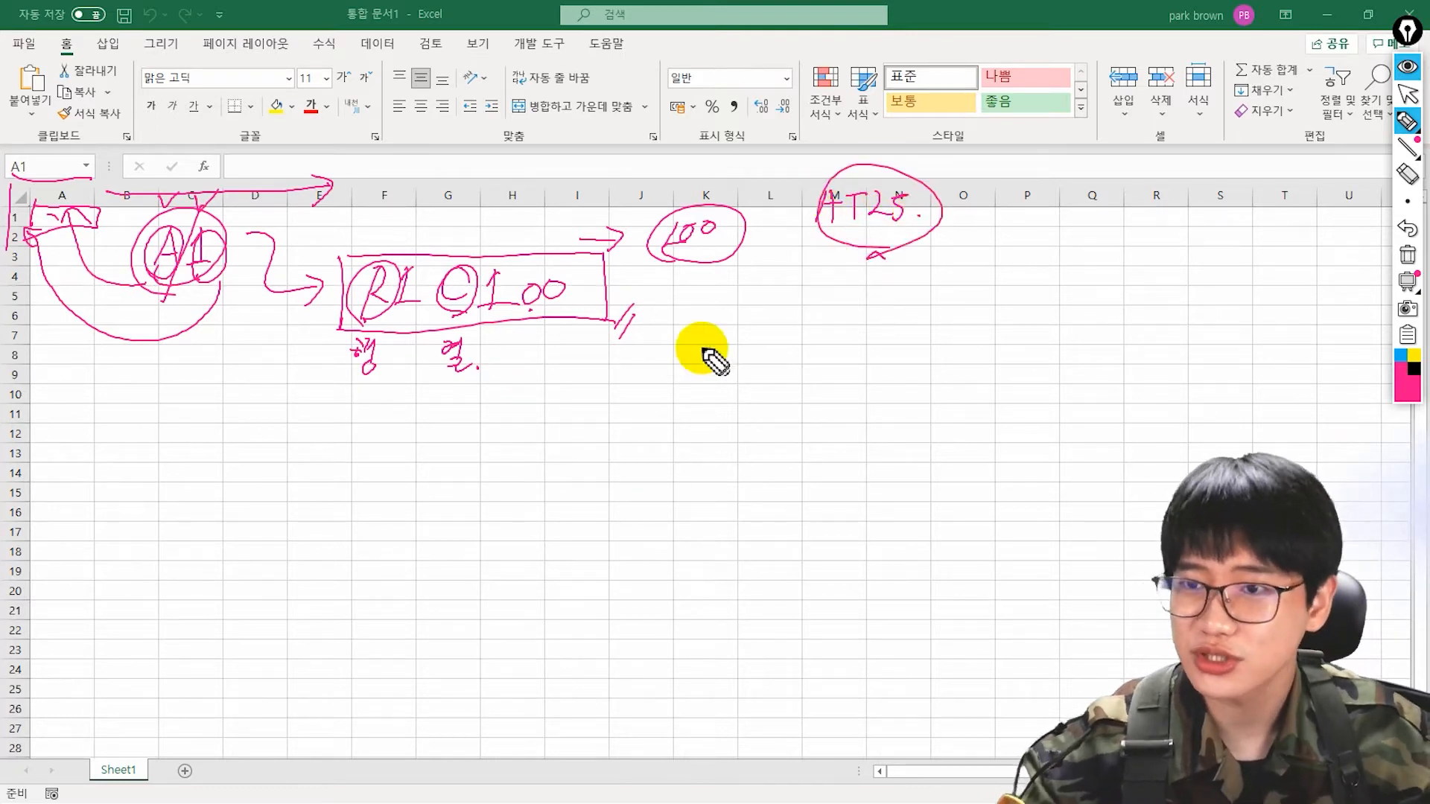
pyautogui.moveTo(789, 199); pyautogui.dragTo(811, 216)
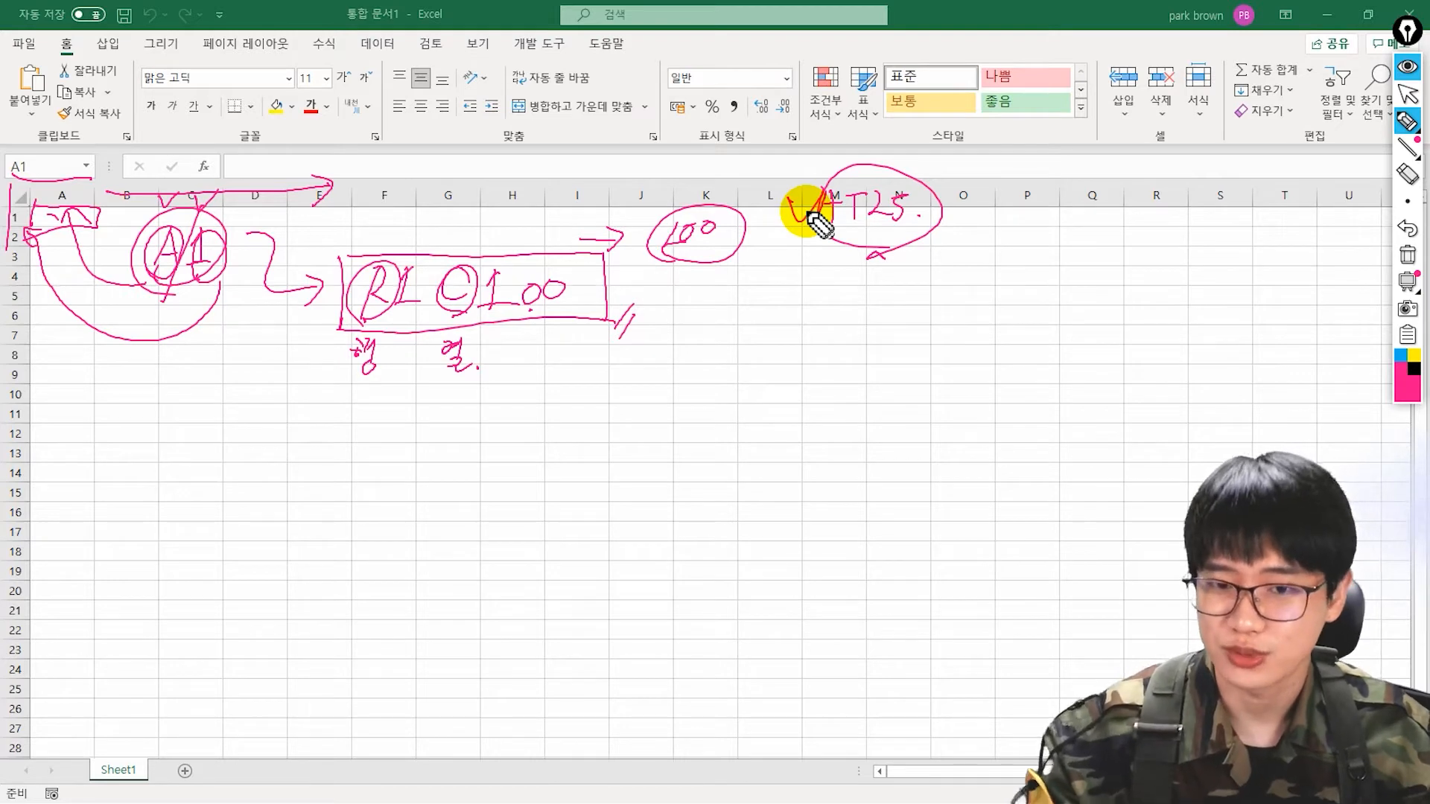
# Handwrite "R25 C26" below AT25, underline it and mark its row and column parts.
pyautogui.moveTo(779, 277)
pyautogui.mouseDown()
pyautogui.moveTo(767, 301)
pyautogui.moveTo(786, 298)
pyautogui.mouseUp()
pyautogui.moveTo(791, 279); pyautogui.dragTo(805, 297)
pyautogui.moveTo(809, 276); pyautogui.dragTo(808, 302)
pyautogui.moveTo(846, 277)
pyautogui.mouseDown()
pyautogui.moveTo(840, 298)
pyautogui.moveTo(888, 292)
pyautogui.mouseUp()
pyautogui.moveTo(753, 322); pyautogui.dragTo(924, 327)
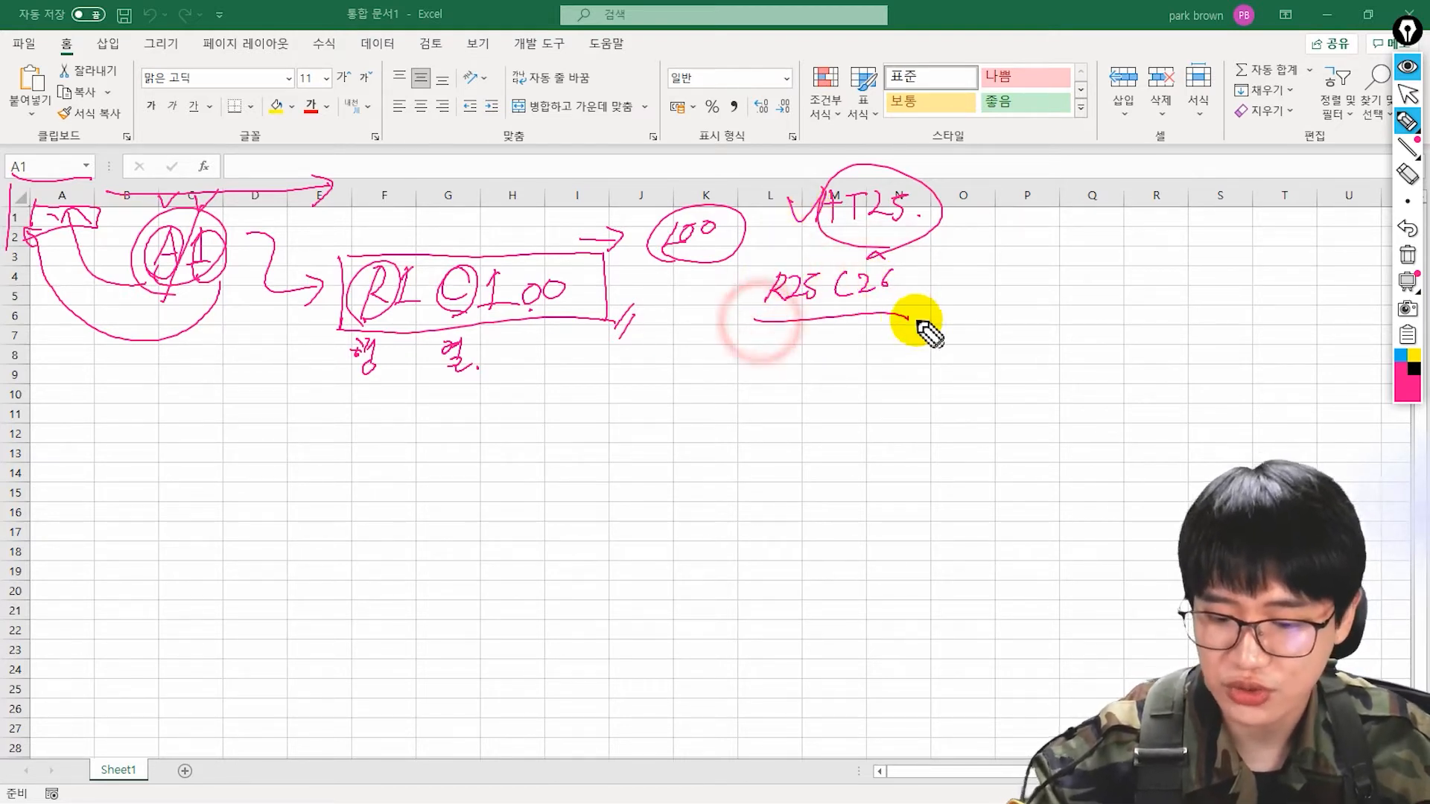
pyautogui.click(931, 360)
pyautogui.click(929, 386)
pyautogui.moveTo(792, 319)
pyautogui.mouseDown()
pyautogui.moveTo(789, 281)
pyautogui.moveTo(792, 319)
pyautogui.mouseUp()
pyautogui.moveTo(886, 307); pyautogui.dragTo(883, 320)
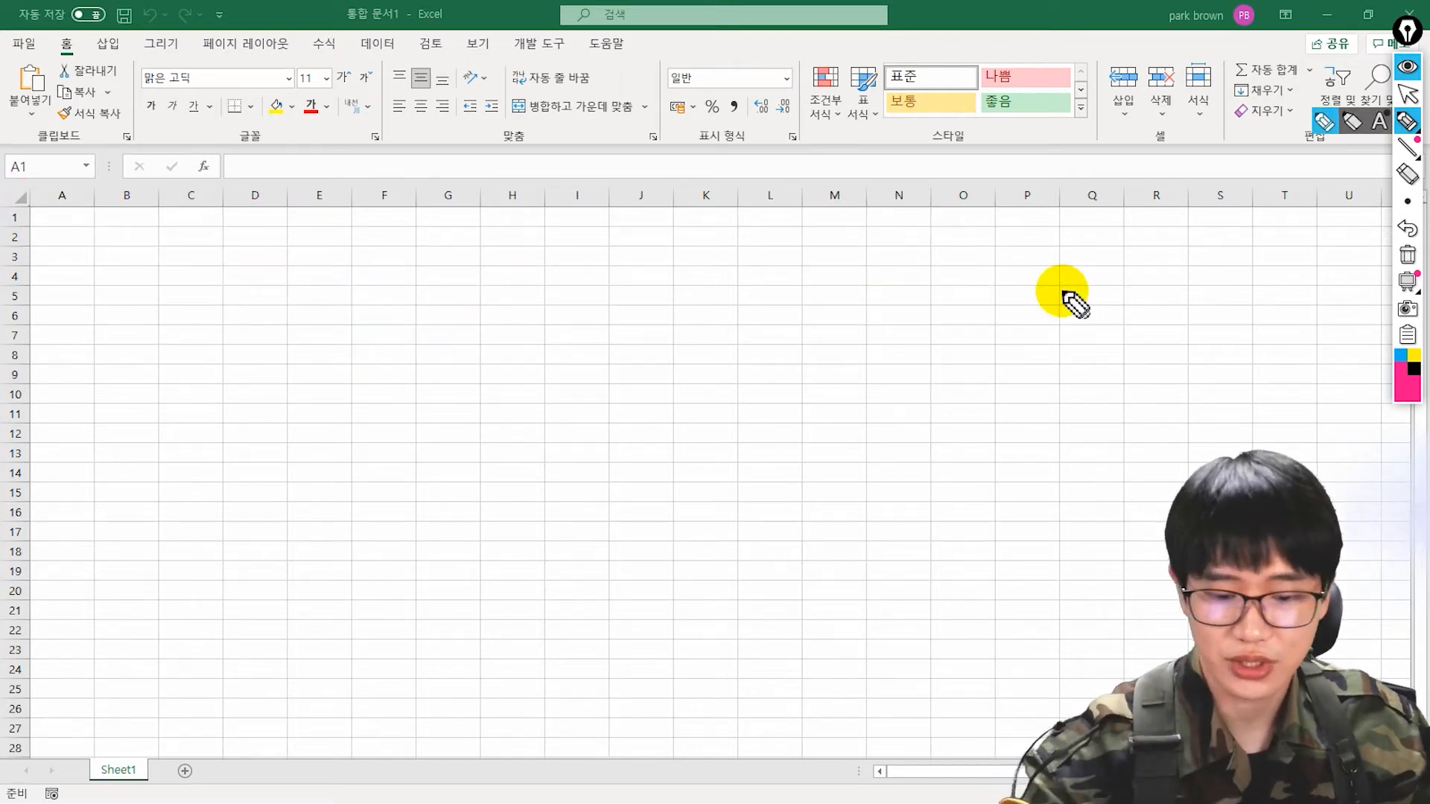
# Handwrite circled "R1C1" and "$A$1" one below the other over columns F and G, with the label 절대 beneath.
pyautogui.moveTo(393, 231)
pyautogui.mouseDown()
pyautogui.moveTo(402, 268)
pyautogui.moveTo(422, 271)
pyautogui.moveTo(452, 235)
pyautogui.moveTo(449, 263)
pyautogui.moveTo(469, 268)
pyautogui.moveTo(499, 236)
pyautogui.moveTo(417, 295)
pyautogui.moveTo(372, 359)
pyautogui.mouseUp()
pyautogui.moveTo(381, 305)
pyautogui.mouseDown()
pyautogui.moveTo(382, 367)
pyautogui.moveTo(410, 322)
pyautogui.moveTo(422, 357)
pyautogui.mouseUp()
pyautogui.moveTo(396, 341)
pyautogui.mouseDown()
pyautogui.moveTo(417, 340)
pyautogui.moveTo(433, 369)
pyautogui.mouseUp()
pyautogui.moveTo(455, 313); pyautogui.dragTo(455, 355)
pyautogui.moveTo(378, 407)
pyautogui.mouseDown()
pyautogui.moveTo(360, 328)
pyautogui.moveTo(448, 373)
pyautogui.moveTo(437, 384)
pyautogui.mouseUp()
pyautogui.moveTo(378, 429)
pyautogui.mouseDown()
pyautogui.moveTo(380, 449)
pyautogui.moveTo(397, 450)
pyautogui.mouseUp()
pyautogui.moveTo(394, 441); pyautogui.dragTo(403, 439)
pyautogui.moveTo(403, 423); pyautogui.dragTo(413, 455)
pyautogui.moveTo(419, 434); pyautogui.dragTo(440, 446)
pyautogui.moveTo(451, 417); pyautogui.dragTo(453, 466)
pyautogui.moveTo(470, 457); pyautogui.dragTo(477, 456)
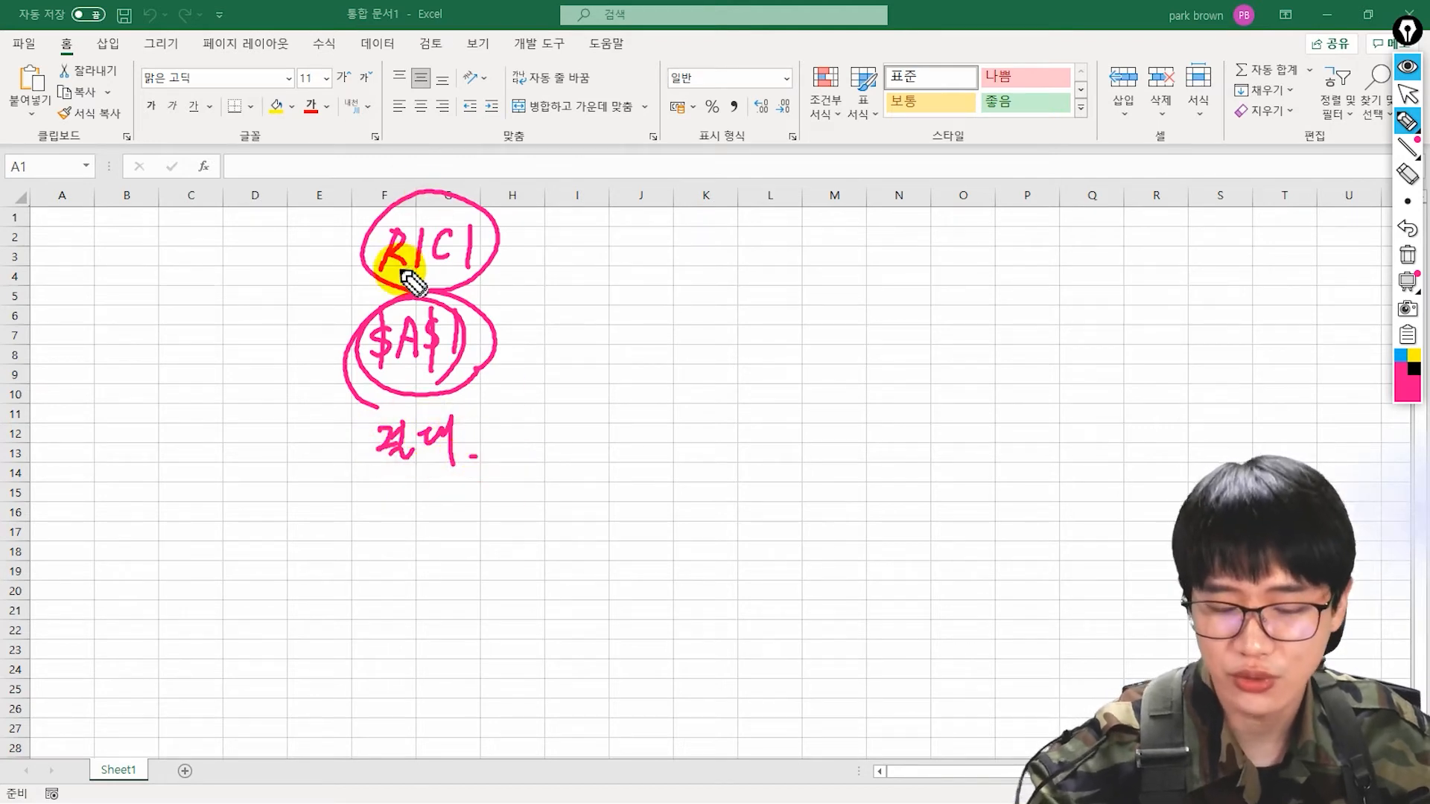
# Box the absolute-reference notes and handwrite a circled "A1" beside them with the label 상대.
pyautogui.moveTo(337, 198)
pyautogui.mouseDown()
pyautogui.moveTo(334, 410)
pyautogui.moveTo(473, 191)
pyautogui.moveTo(531, 471)
pyautogui.moveTo(331, 403)
pyautogui.mouseUp()
pyautogui.moveTo(638, 310); pyautogui.dragTo(625, 359)
pyautogui.moveTo(642, 313); pyautogui.dragTo(646, 357)
pyautogui.moveTo(629, 342); pyautogui.dragTo(648, 338)
pyautogui.moveTo(652, 328)
pyautogui.mouseDown()
pyautogui.moveTo(662, 319)
pyautogui.moveTo(663, 353)
pyautogui.mouseUp()
pyautogui.moveTo(651, 354)
pyautogui.mouseDown()
pyautogui.moveTo(676, 353)
pyautogui.moveTo(665, 394)
pyautogui.moveTo(630, 406)
pyautogui.mouseUp()
pyautogui.moveTo(614, 431)
pyautogui.mouseDown()
pyautogui.moveTo(595, 453)
pyautogui.moveTo(616, 450)
pyautogui.mouseUp()
pyautogui.moveTo(626, 429)
pyautogui.mouseDown()
pyautogui.moveTo(624, 457)
pyautogui.moveTo(665, 446)
pyautogui.mouseUp()
pyautogui.moveTo(669, 428); pyautogui.dragTo(671, 448)
pyautogui.moveTo(682, 422); pyautogui.dragTo(683, 473)
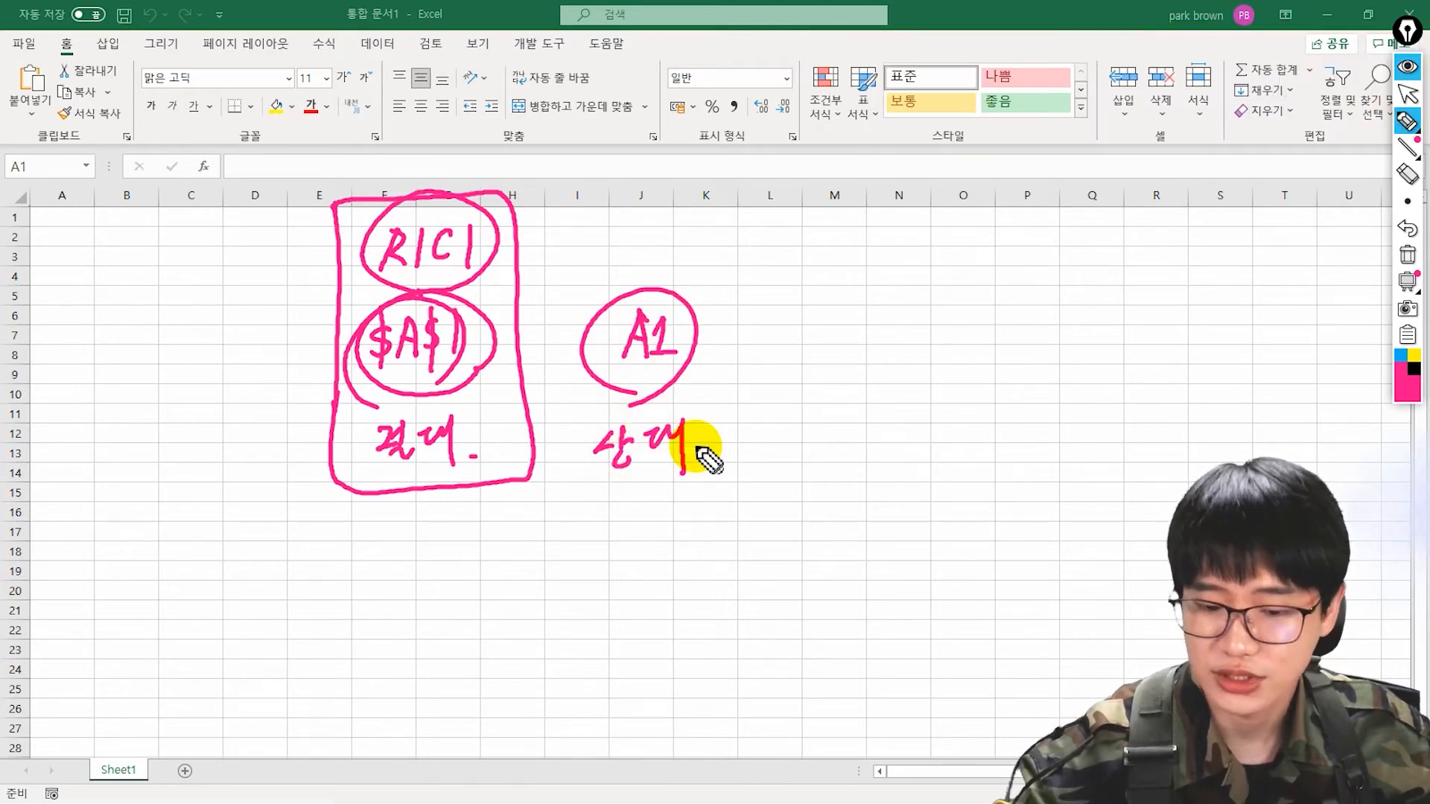
# Handwrite "R[1]C[1]" above the relative A1 note and draw a box around it.
pyautogui.moveTo(570, 206); pyautogui.dragTo(555, 252)
pyautogui.moveTo(572, 203)
pyautogui.mouseDown()
pyautogui.moveTo(580, 247)
pyautogui.moveTo(631, 252)
pyautogui.mouseUp()
pyautogui.moveTo(680, 201); pyautogui.dragTo(674, 234)
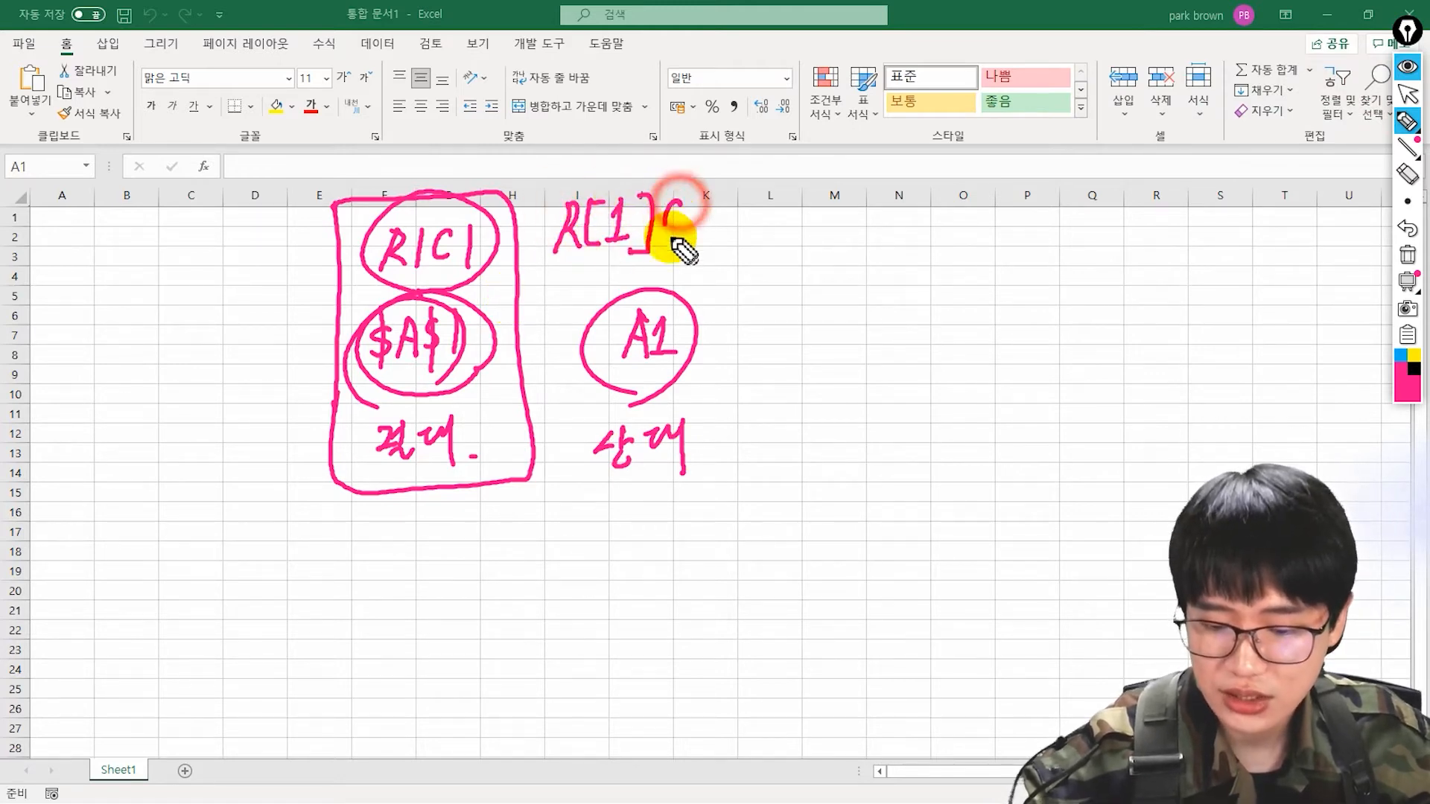
pyautogui.moveTo(714, 189)
pyautogui.mouseDown()
pyautogui.moveTo(708, 237)
pyautogui.moveTo(752, 228)
pyautogui.mouseUp()
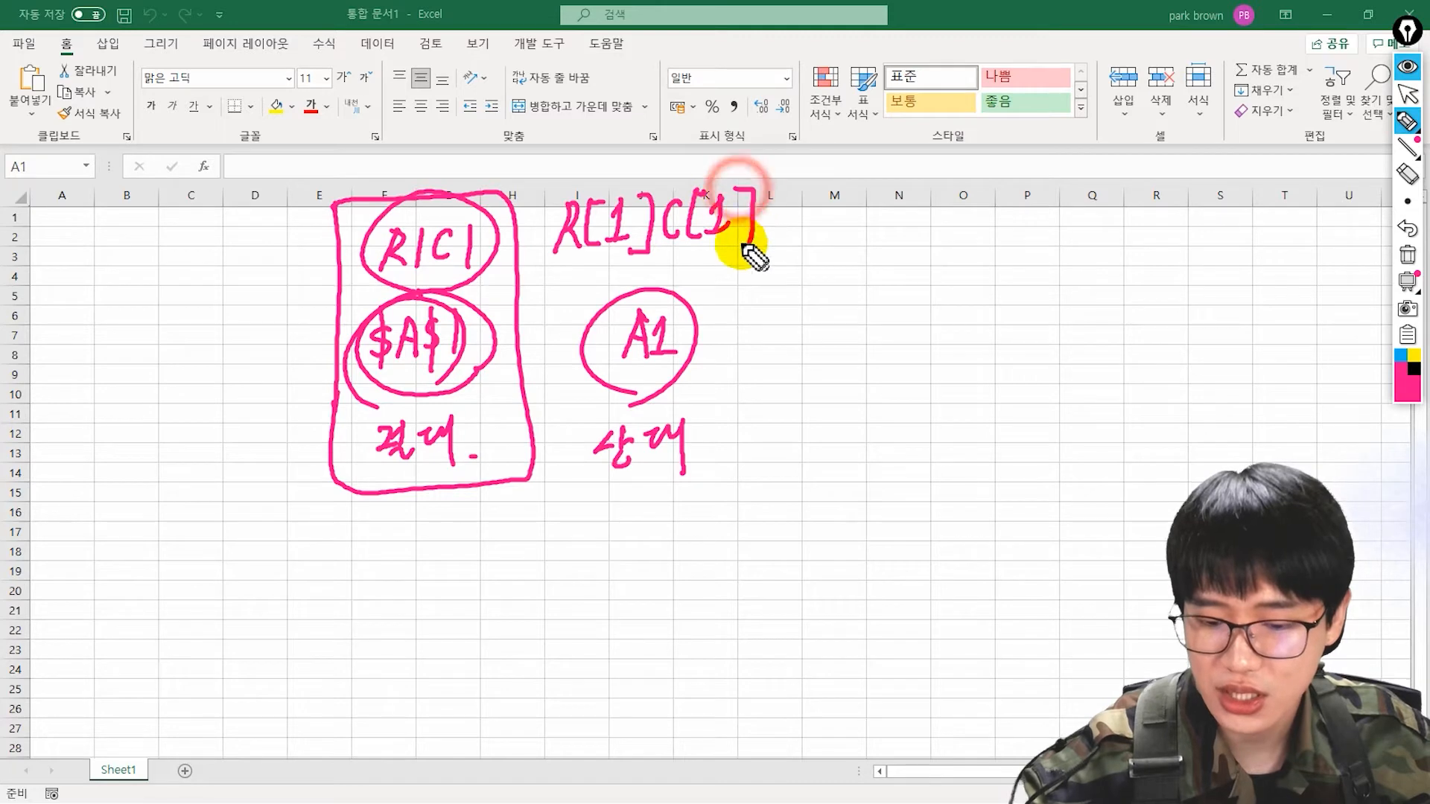
pyautogui.moveTo(537, 182); pyautogui.dragTo(532, 267)
pyautogui.moveTo(532, 184)
pyautogui.mouseDown()
pyautogui.moveTo(628, 185)
pyautogui.moveTo(756, 276)
pyautogui.mouseUp()
pyautogui.moveTo(538, 274); pyautogui.dragTo(770, 262)
# Circle R[1] and C[1] separately, write "+1" above each, and draw a downward arrow beside the row offset.
pyautogui.moveTo(620, 275)
pyautogui.mouseDown()
pyautogui.moveTo(758, 178)
pyautogui.moveTo(627, 166)
pyautogui.mouseUp()
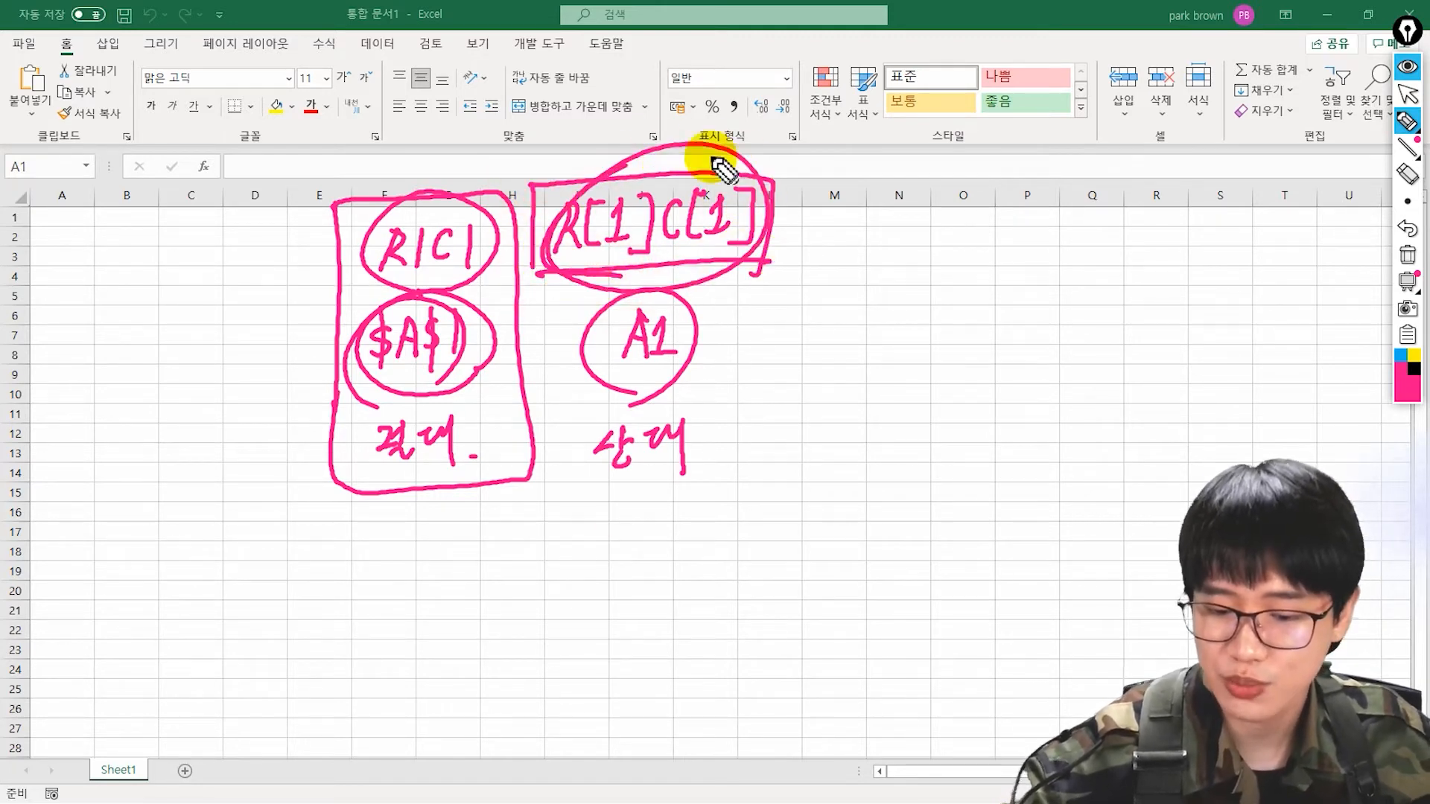
pyautogui.moveTo(648, 253); pyautogui.dragTo(655, 239)
pyautogui.moveTo(572, 108); pyautogui.dragTo(594, 108)
pyautogui.moveTo(584, 87); pyautogui.dragTo(584, 119)
pyautogui.moveTo(599, 102)
pyautogui.mouseDown()
pyautogui.moveTo(614, 84)
pyautogui.moveTo(614, 125)
pyautogui.mouseUp()
pyautogui.moveTo(595, 129); pyautogui.dragTo(627, 121)
pyautogui.moveTo(537, 85); pyautogui.dragTo(533, 137)
pyautogui.moveTo(519, 120); pyautogui.dragTo(550, 124)
pyautogui.moveTo(686, 265)
pyautogui.mouseDown()
pyautogui.moveTo(653, 220)
pyautogui.moveTo(707, 274)
pyautogui.mouseUp()
pyautogui.moveTo(693, 271)
pyautogui.mouseDown()
pyautogui.moveTo(654, 256)
pyautogui.moveTo(691, 280)
pyautogui.mouseUp()
pyautogui.moveTo(668, 107)
pyautogui.mouseDown()
pyautogui.moveTo(697, 104)
pyautogui.moveTo(683, 123)
pyautogui.moveTo(722, 78)
pyautogui.mouseUp()
pyautogui.moveTo(723, 77); pyautogui.dragTo(720, 131)
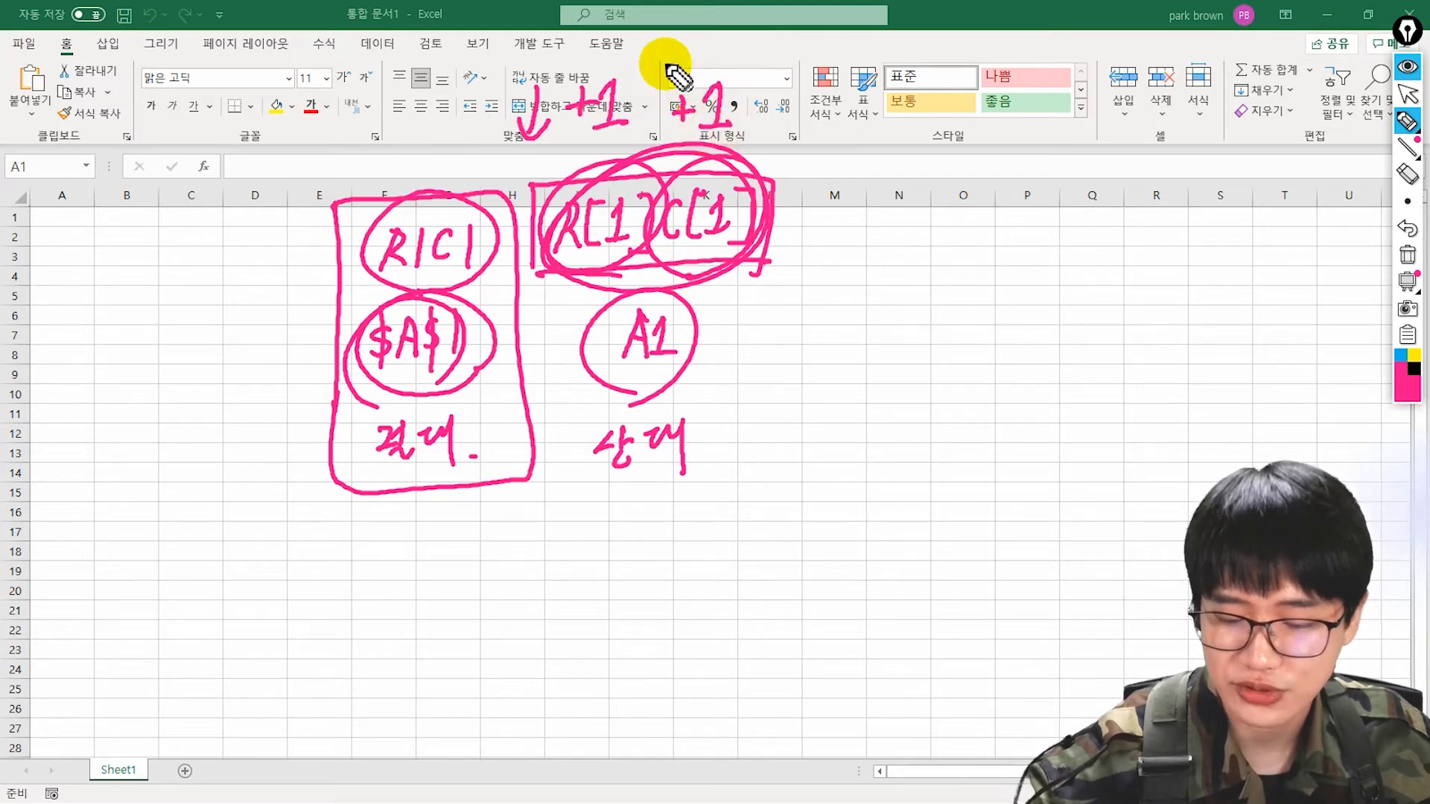
# Draw a rightward arrow above the column offset's +1, then handwrite empty square brackets with minus and plus signs beneath over columns M to O.
pyautogui.moveTo(657, 64); pyautogui.dragTo(699, 63)
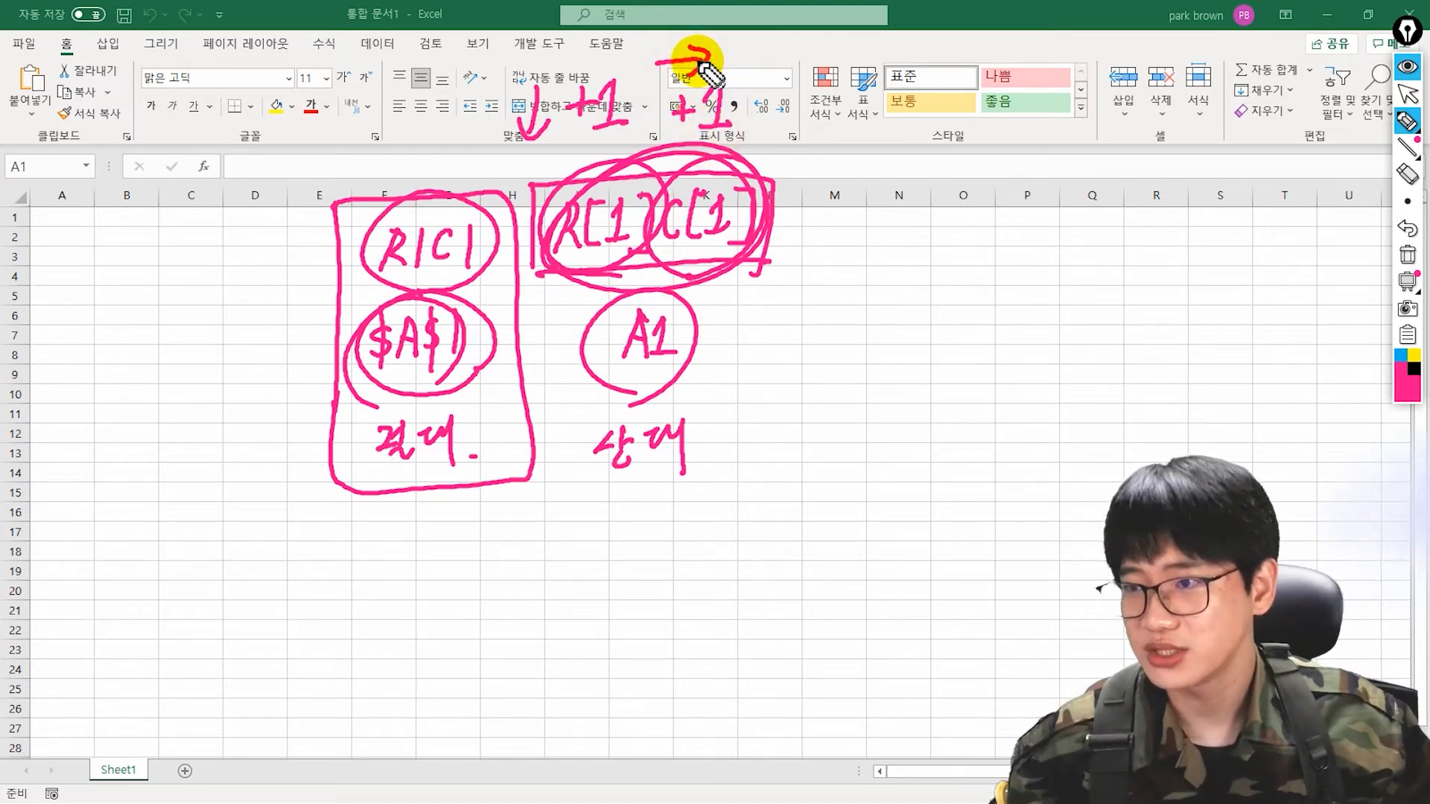
pyautogui.moveTo(853, 232)
pyautogui.mouseDown()
pyautogui.moveTo(881, 223)
pyautogui.moveTo(884, 277)
pyautogui.mouseUp()
pyautogui.moveTo(944, 222); pyautogui.dragTo(943, 282)
pyautogui.moveTo(842, 335)
pyautogui.mouseDown()
pyautogui.moveTo(883, 327)
pyautogui.moveTo(947, 343)
pyautogui.moveTo(970, 316)
pyautogui.mouseUp()
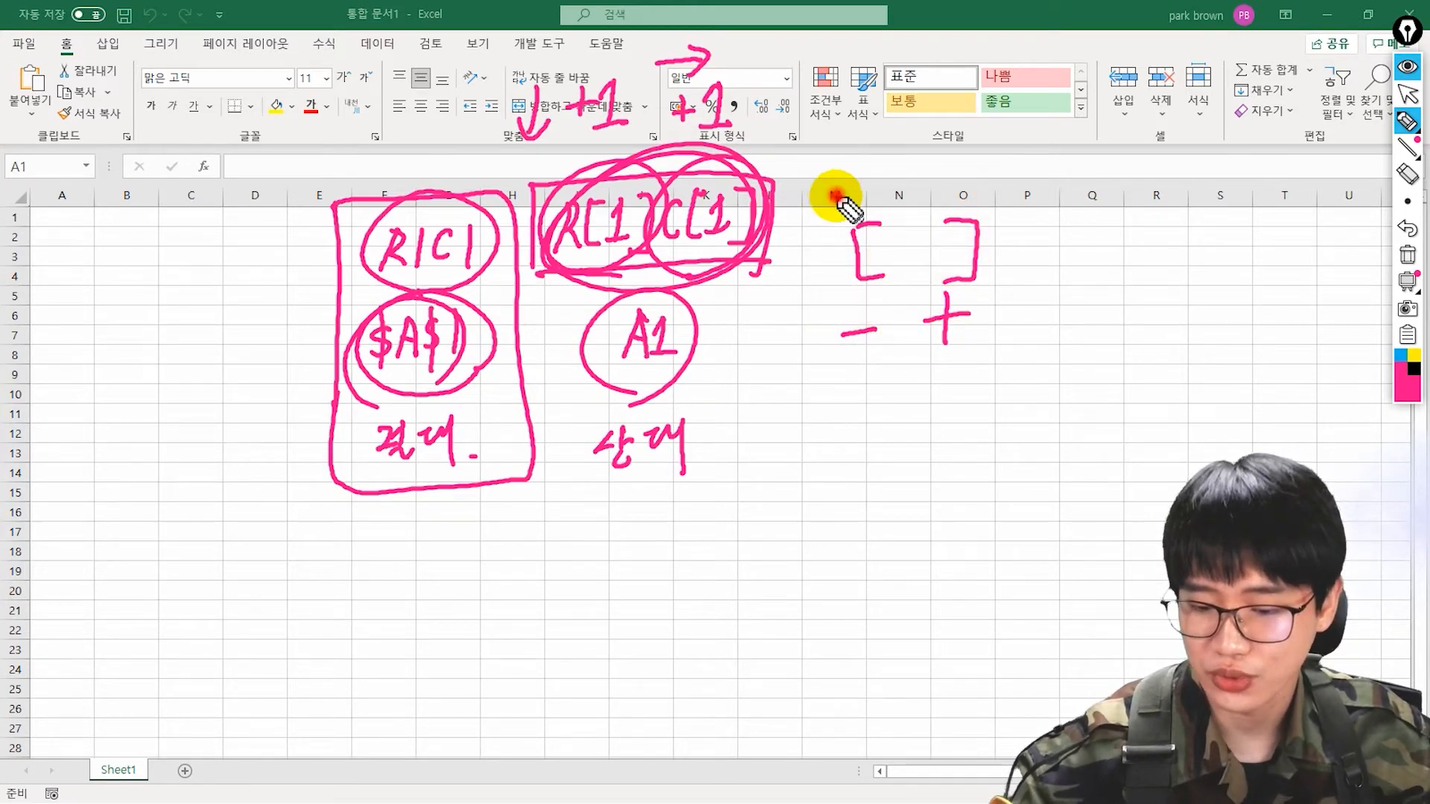
# Cross out the bracket and sign notes with a large X and handwrite a circled "R" below them.
pyautogui.moveTo(836, 197); pyautogui.dragTo(970, 346)
pyautogui.moveTo(974, 185)
pyautogui.mouseDown()
pyautogui.moveTo(831, 355)
pyautogui.moveTo(797, 463)
pyautogui.mouseUp()
pyautogui.moveTo(810, 391); pyautogui.dragTo(833, 446)
pyautogui.moveTo(819, 486)
pyautogui.mouseDown()
pyautogui.moveTo(770, 377)
pyautogui.moveTo(793, 469)
pyautogui.mouseUp()
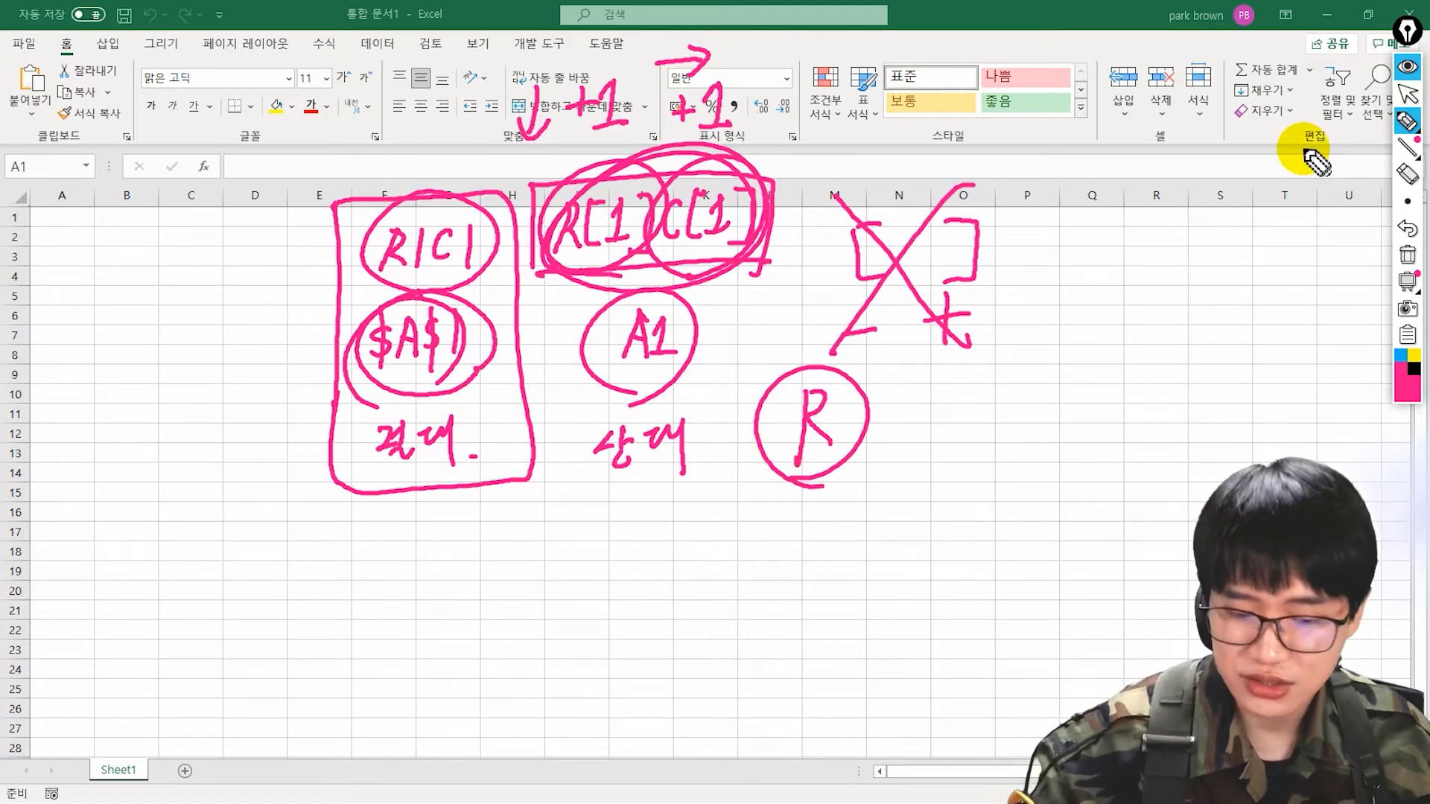
# Draw an oval over columns B and C and handwrite "R[-1]C[2]" beneath it.
pyautogui.moveTo(150, 320)
pyautogui.mouseDown()
pyautogui.moveTo(170, 330)
pyautogui.moveTo(217, 302)
pyautogui.mouseUp()
pyautogui.moveTo(112, 378); pyautogui.dragTo(104, 411)
pyautogui.moveTo(102, 383)
pyautogui.mouseDown()
pyautogui.moveTo(118, 410)
pyautogui.moveTo(152, 393)
pyautogui.mouseUp()
pyautogui.moveTo(163, 378)
pyautogui.mouseDown()
pyautogui.moveTo(163, 414)
pyautogui.moveTo(238, 414)
pyautogui.mouseUp()
pyautogui.moveTo(243, 384); pyautogui.dragTo(270, 417)
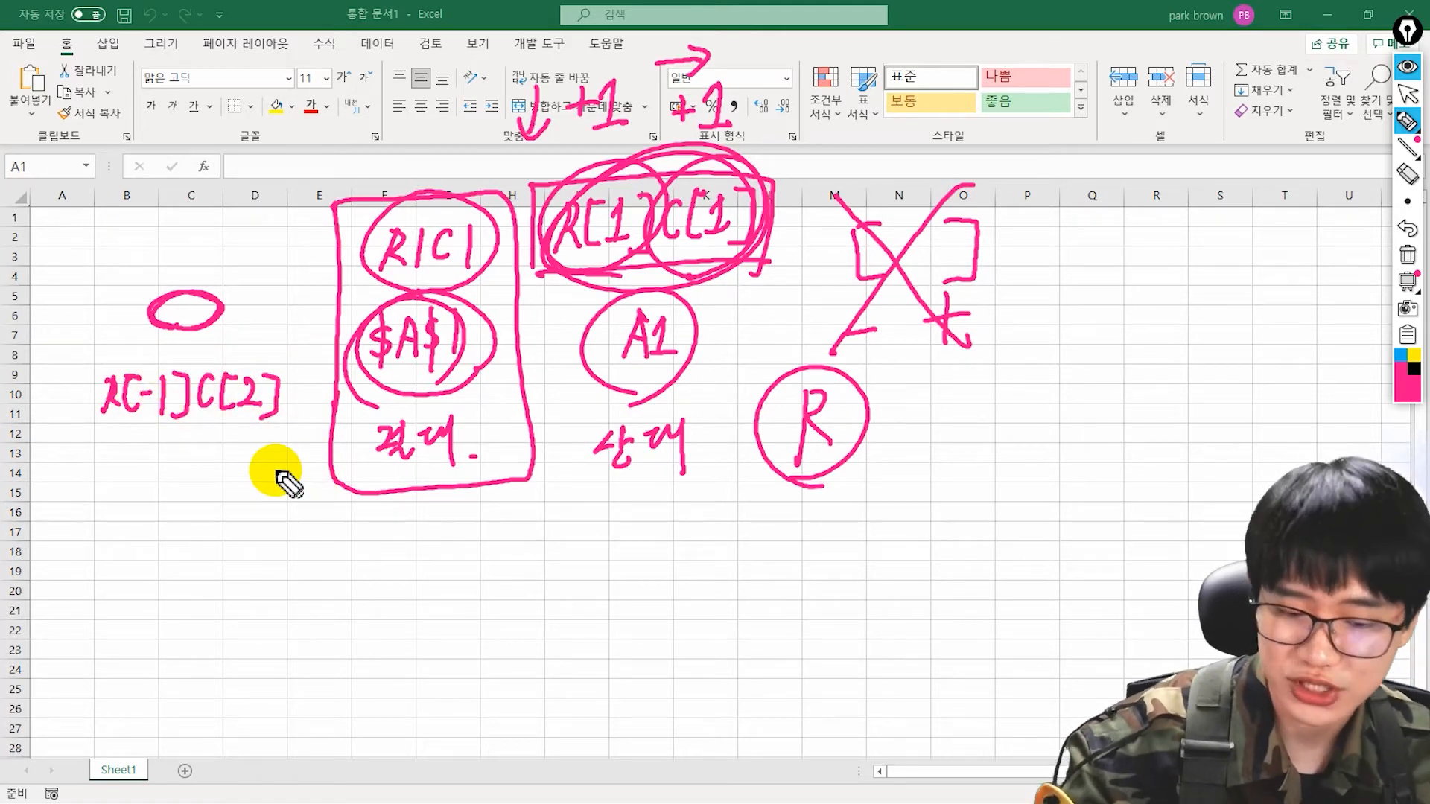
# Underline R[-1] and C[2] separately, drawing an upward and a rightward arrow beside the oval to show each offset's direction.
pyautogui.moveTo(102, 430); pyautogui.dragTo(179, 432)
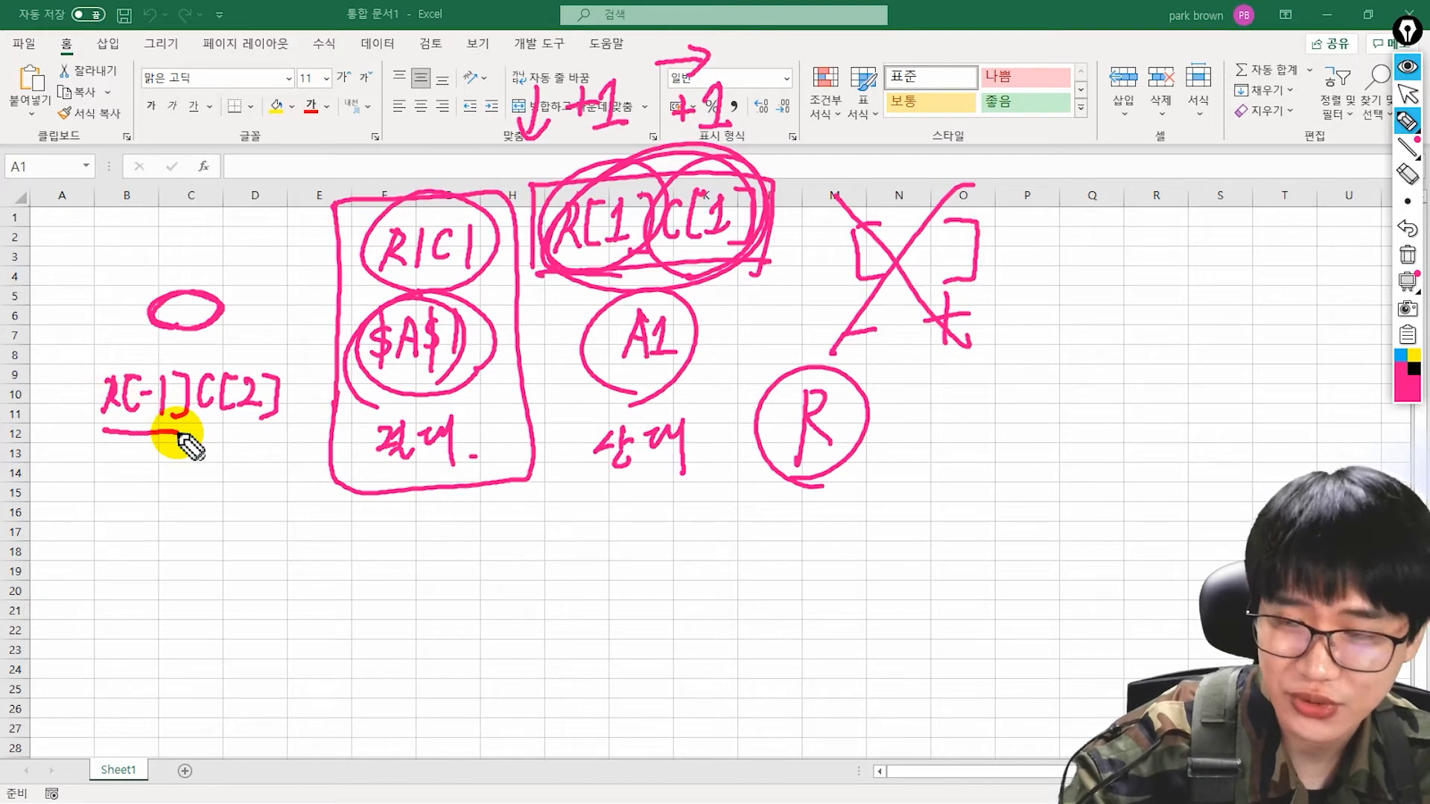
pyautogui.moveTo(230, 313)
pyautogui.mouseDown()
pyautogui.moveTo(230, 278)
pyautogui.moveTo(241, 286)
pyautogui.mouseUp()
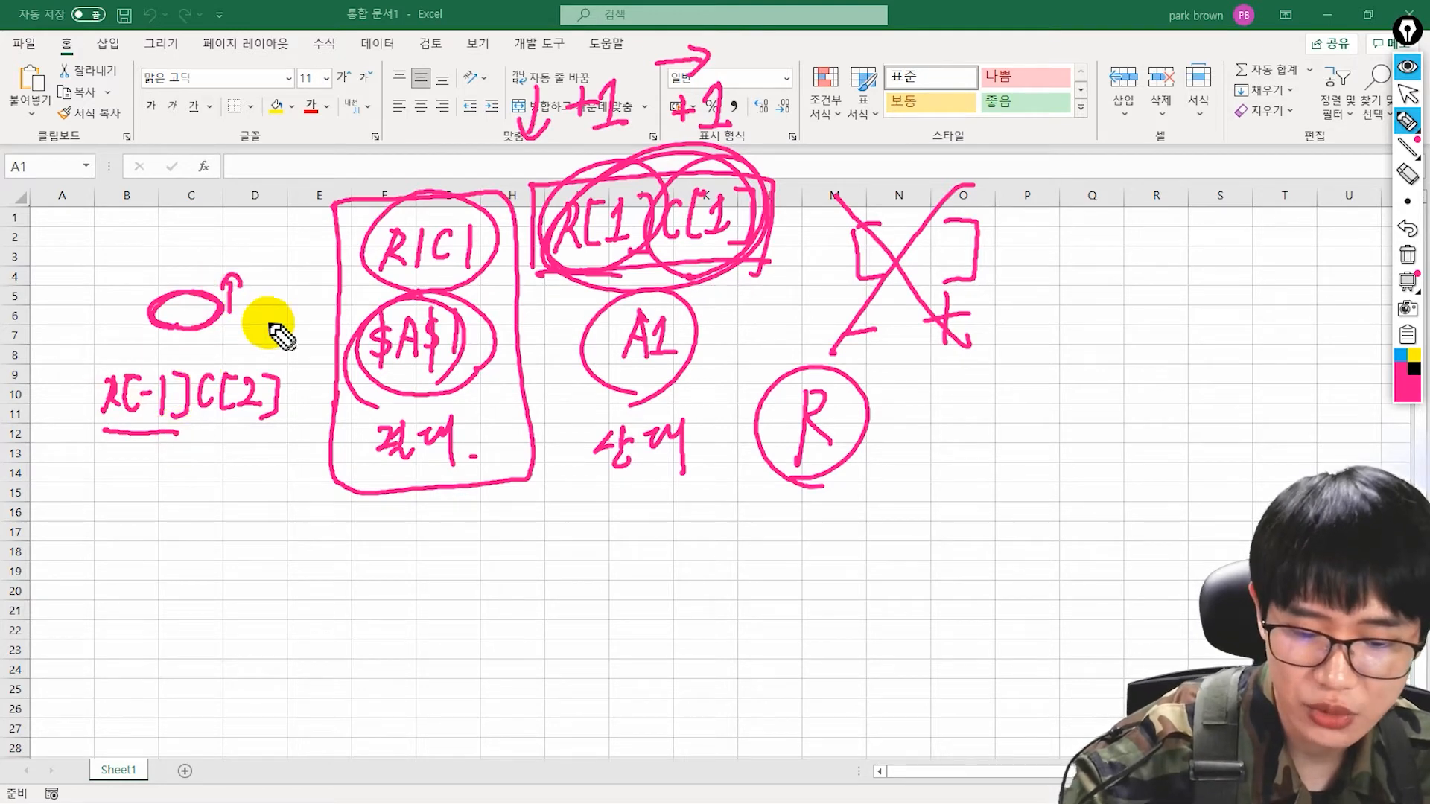
pyautogui.moveTo(193, 432); pyautogui.dragTo(265, 430)
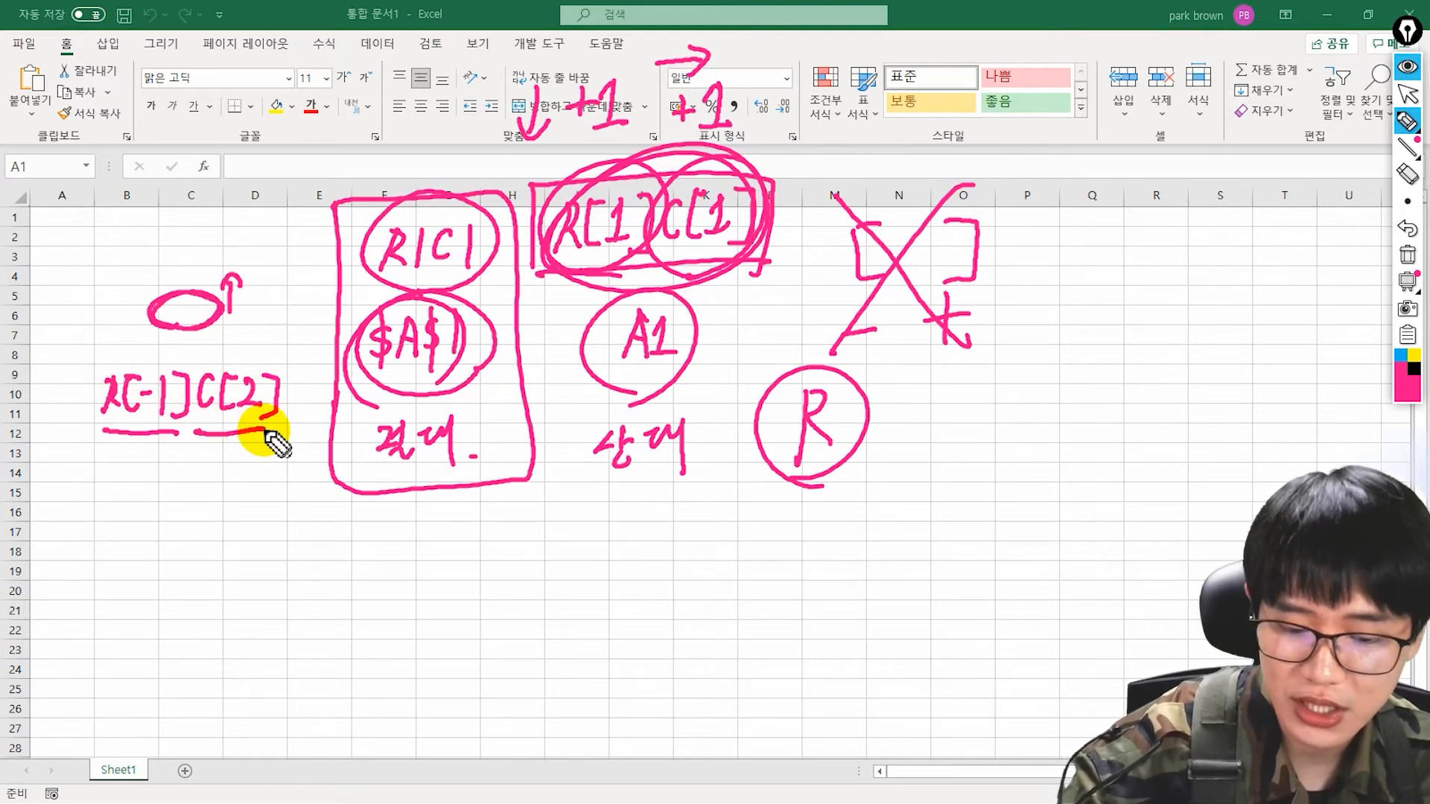
pyautogui.moveTo(218, 322)
pyautogui.mouseDown()
pyautogui.moveTo(345, 313)
pyautogui.moveTo(279, 327)
pyautogui.mouseUp()
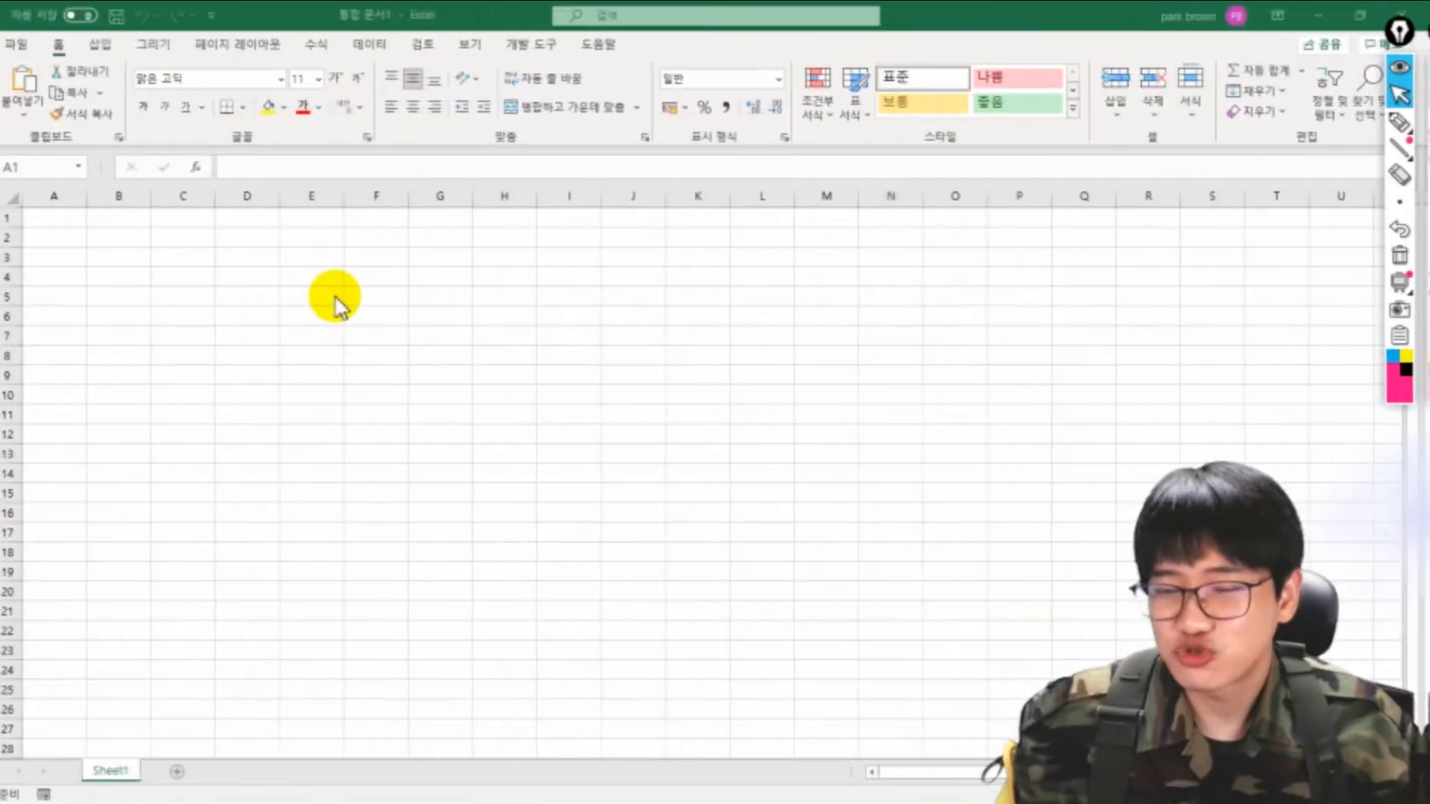
# Enter =ROW() in cell D2 and reselect the cell to show its formula.
pyautogui.click(254, 267)
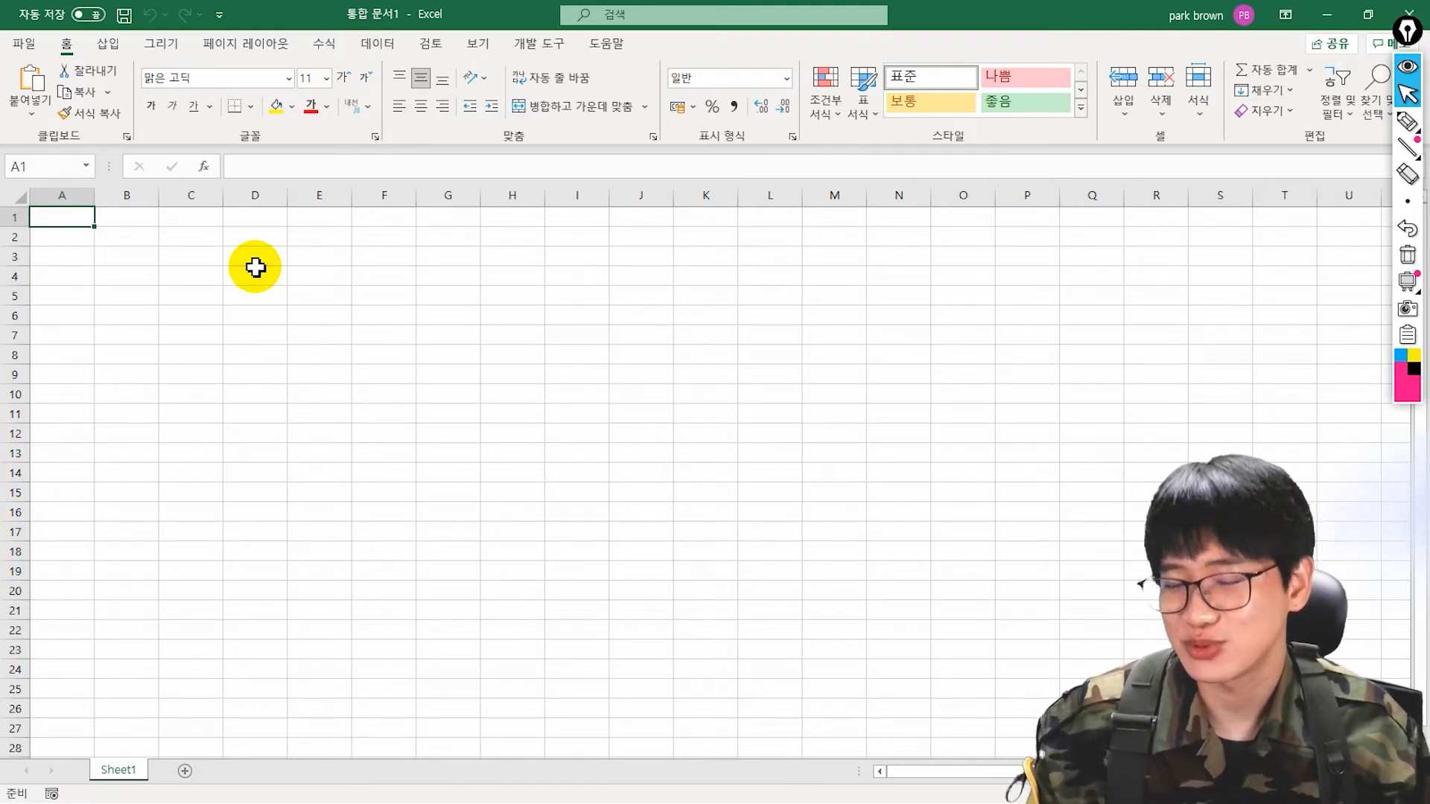
pyautogui.click(276, 235)
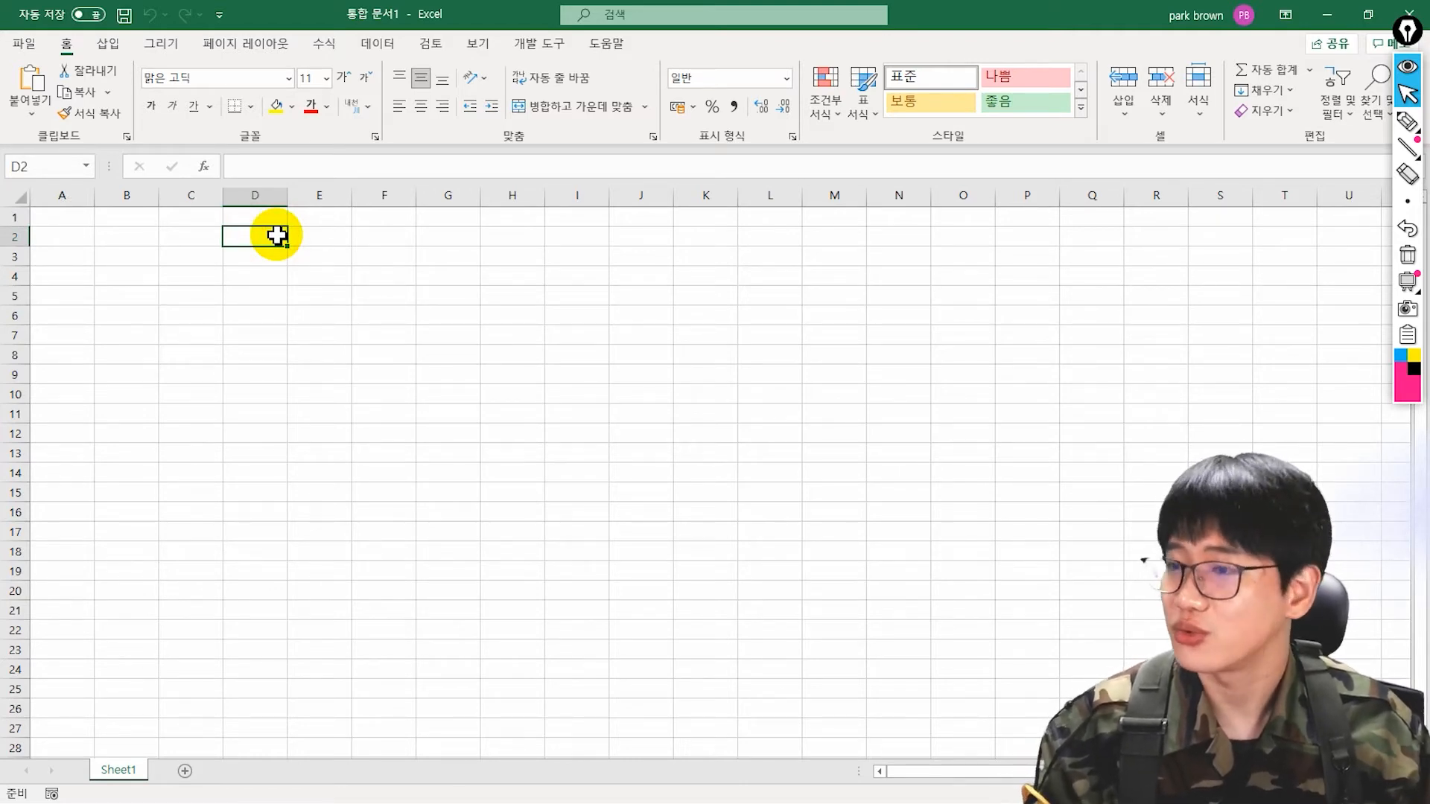
pyautogui.write('=row')
pyautogui.press('Tab')
pyautogui.press('Return')
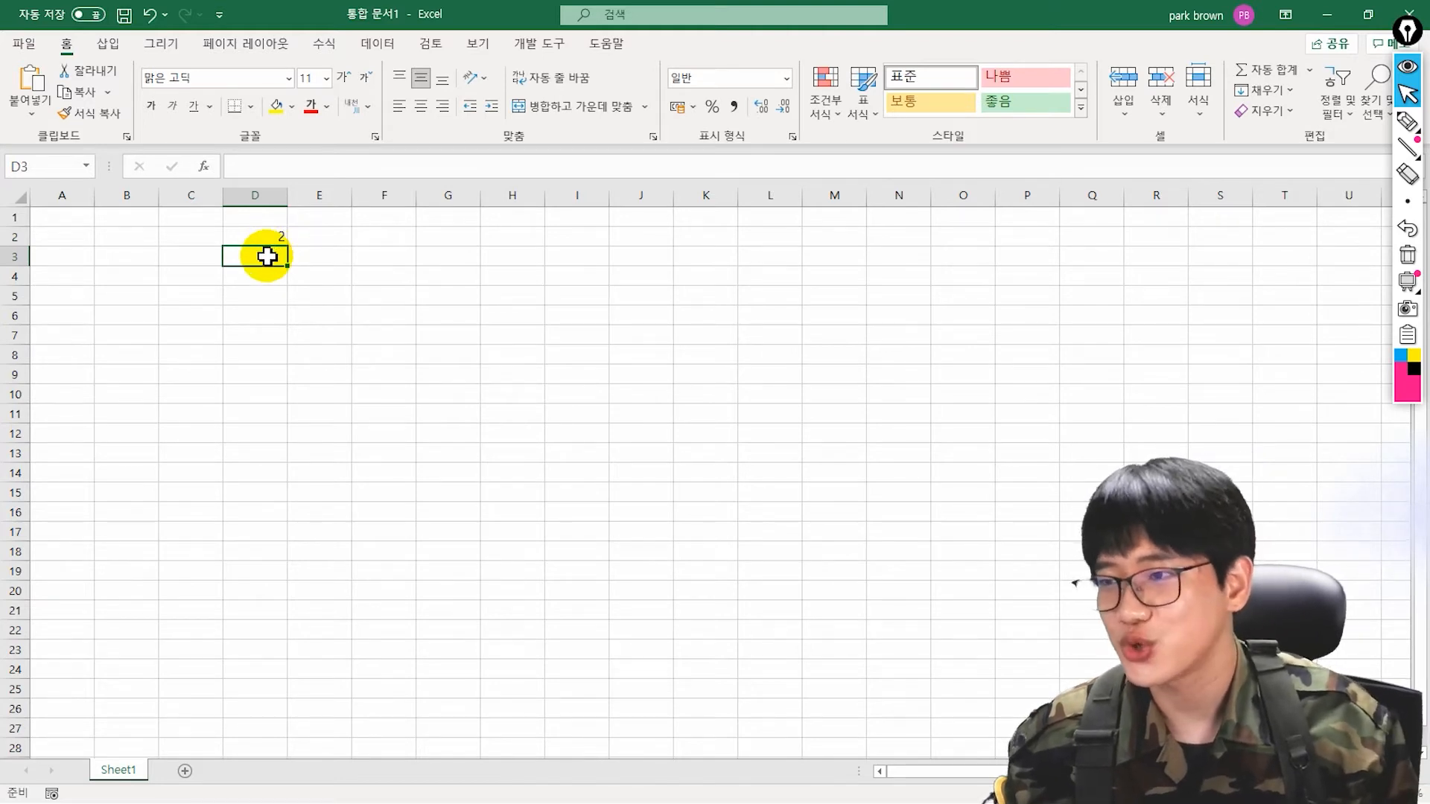
pyautogui.click(268, 235)
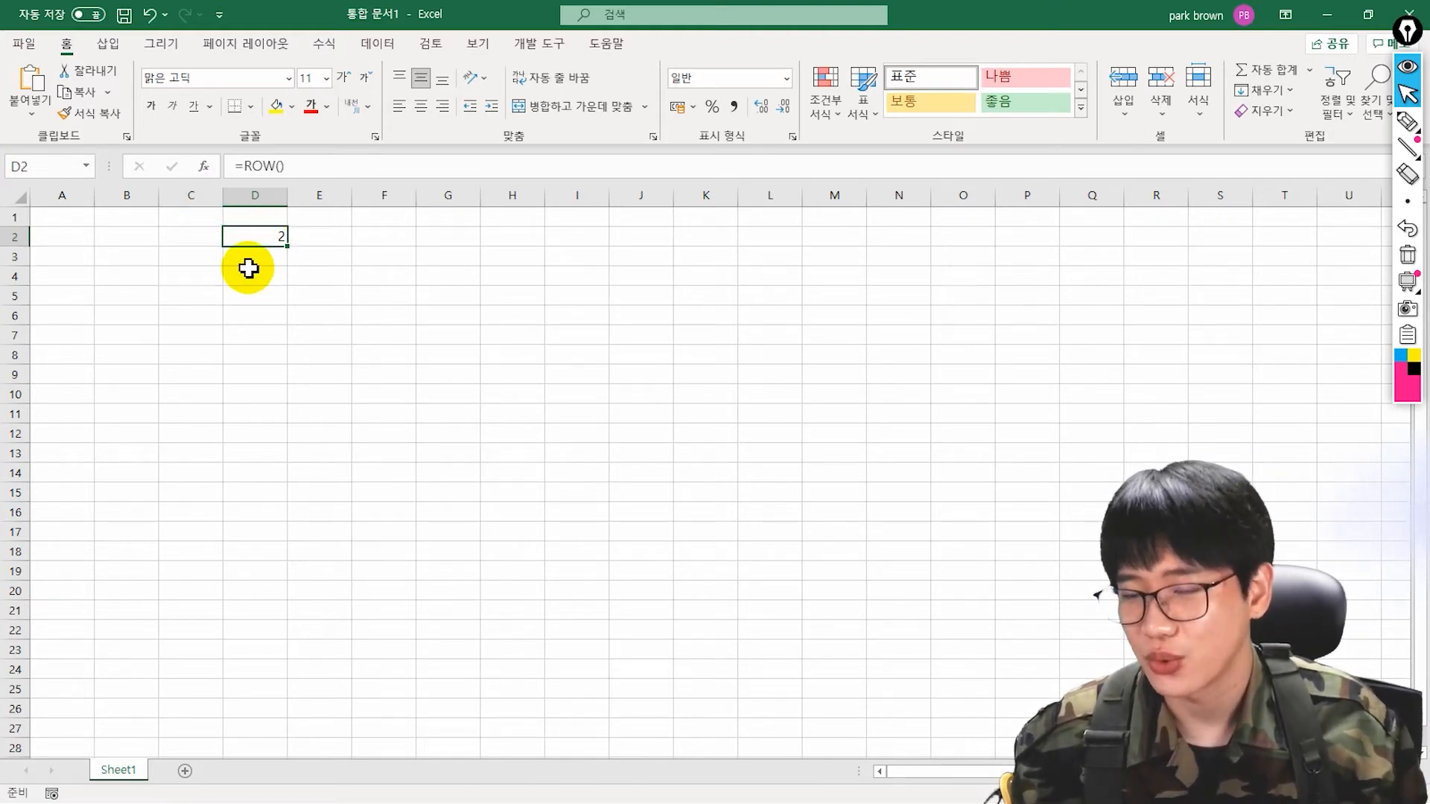
# Enter =COLUMN() in cell D3 and compare it with the row formula in D2.
pyautogui.click(261, 255)
pyautogui.write('olumn')
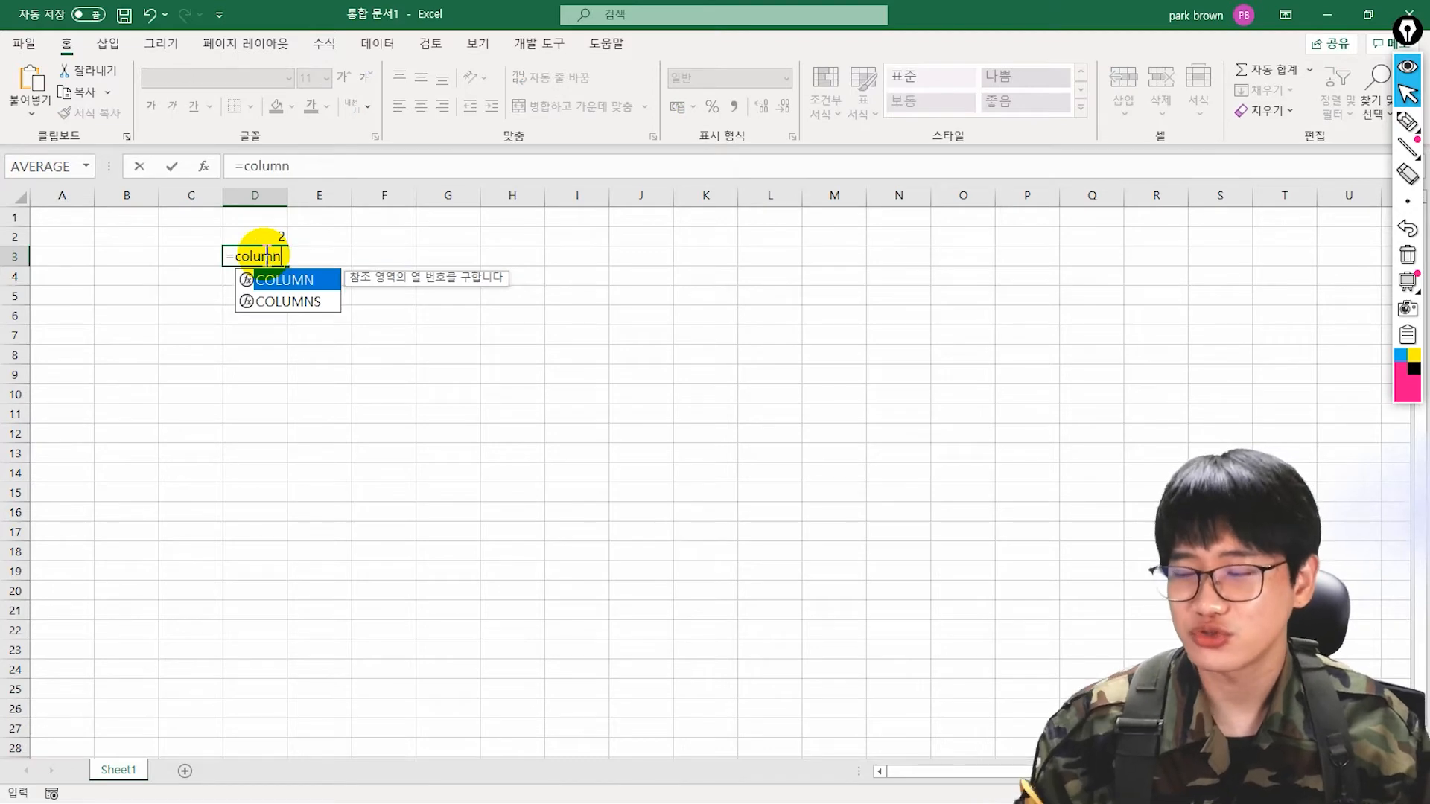
pyautogui.press('Tab')
pyautogui.press('Return')
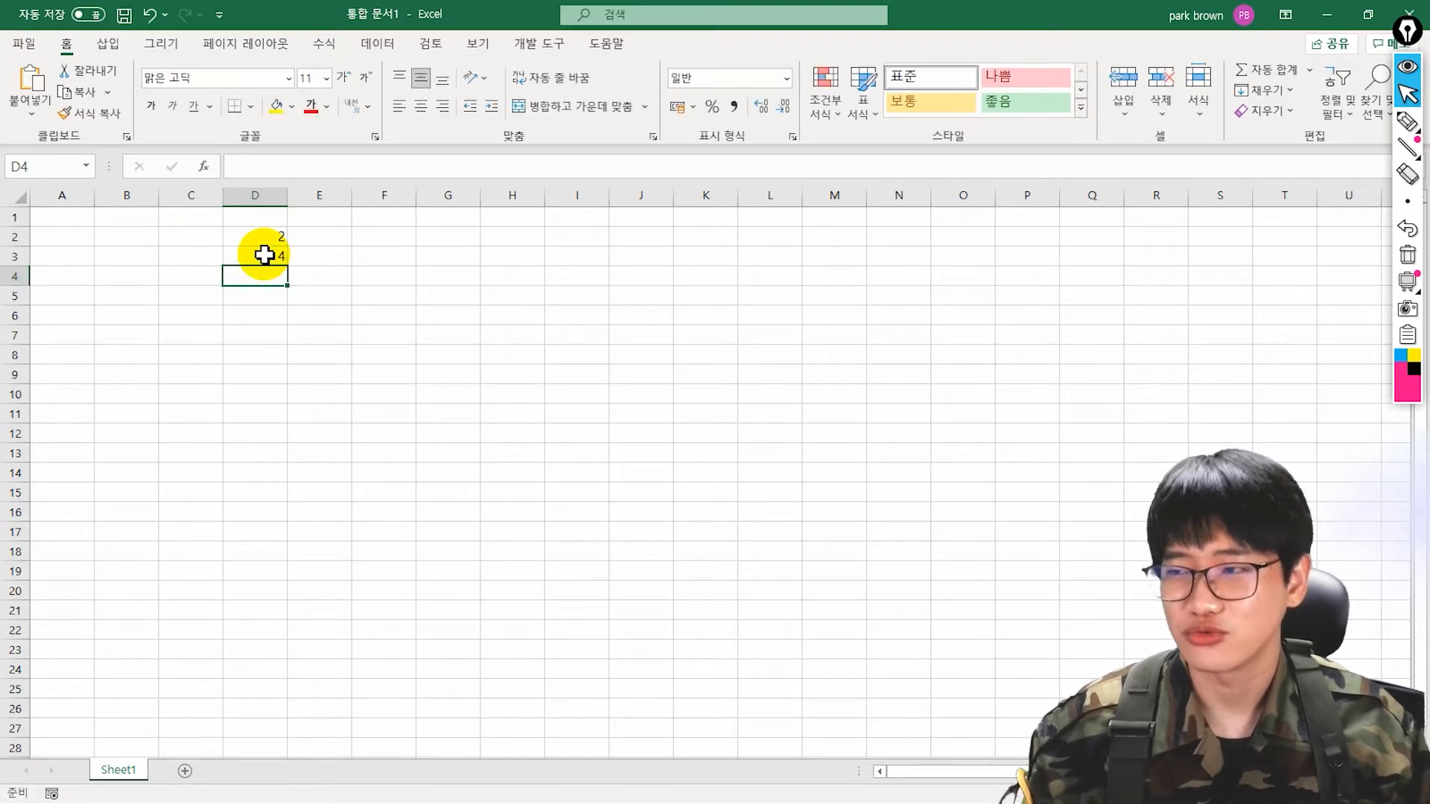
pyautogui.click(265, 257)
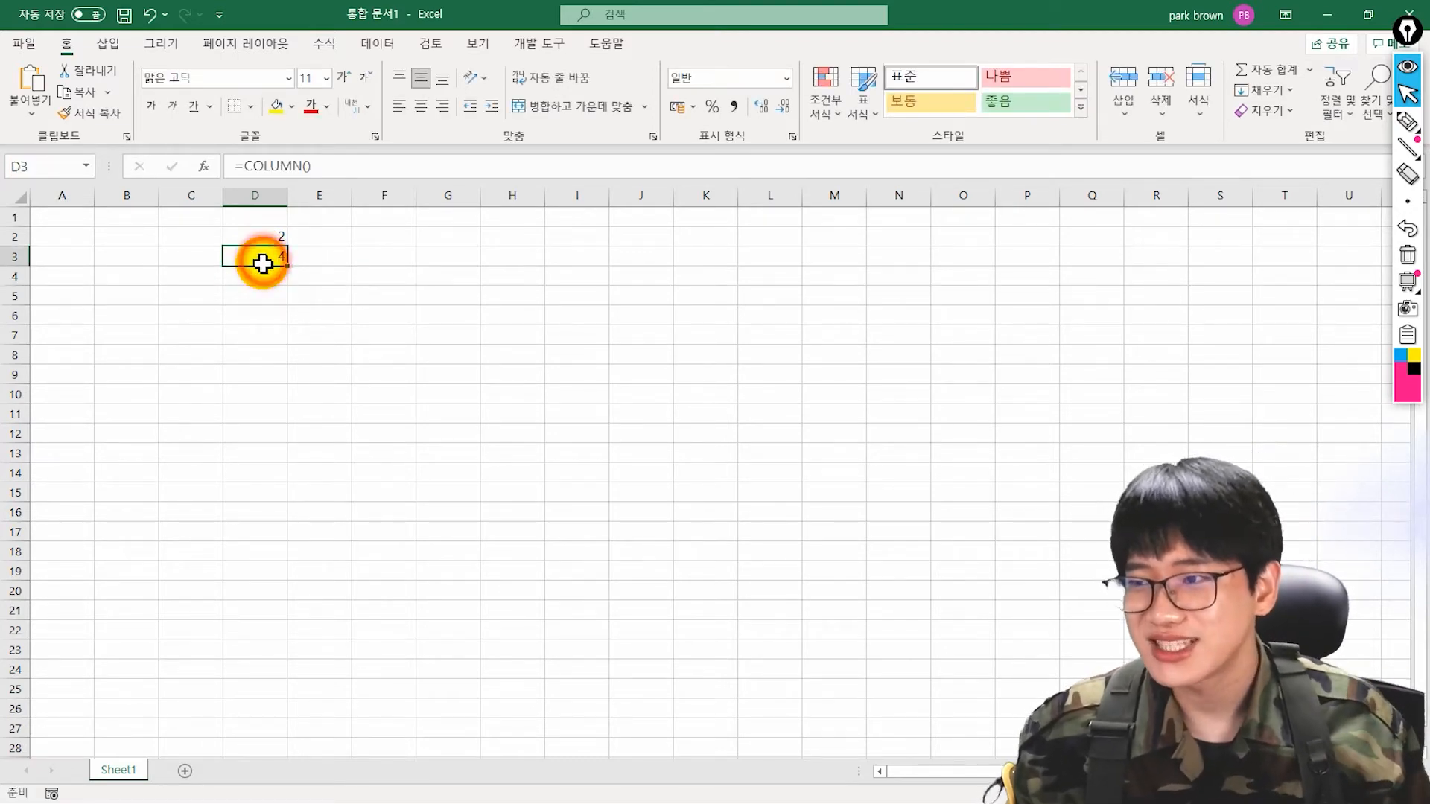
pyautogui.click(270, 235)
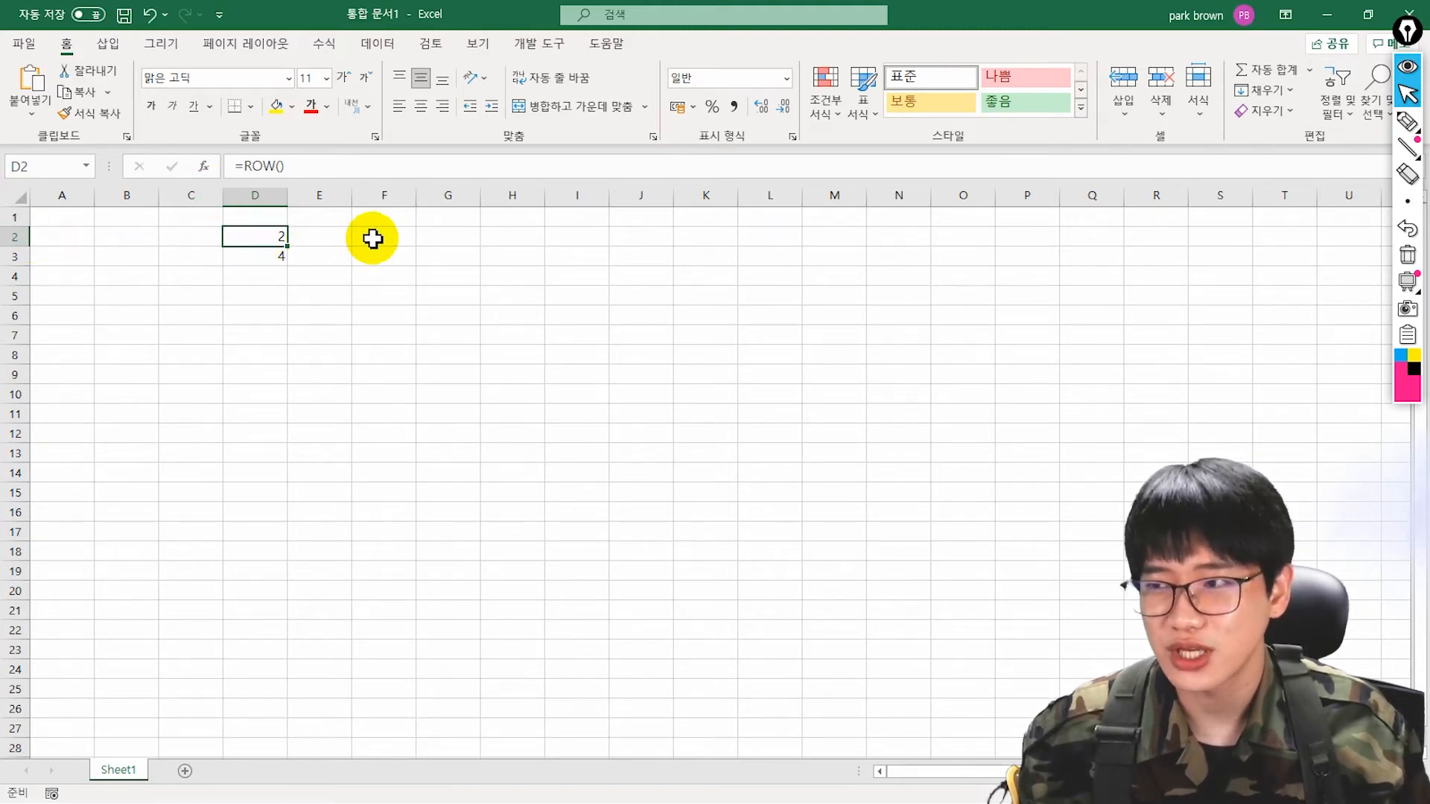
pyautogui.click(253, 197)
pyautogui.click(255, 258)
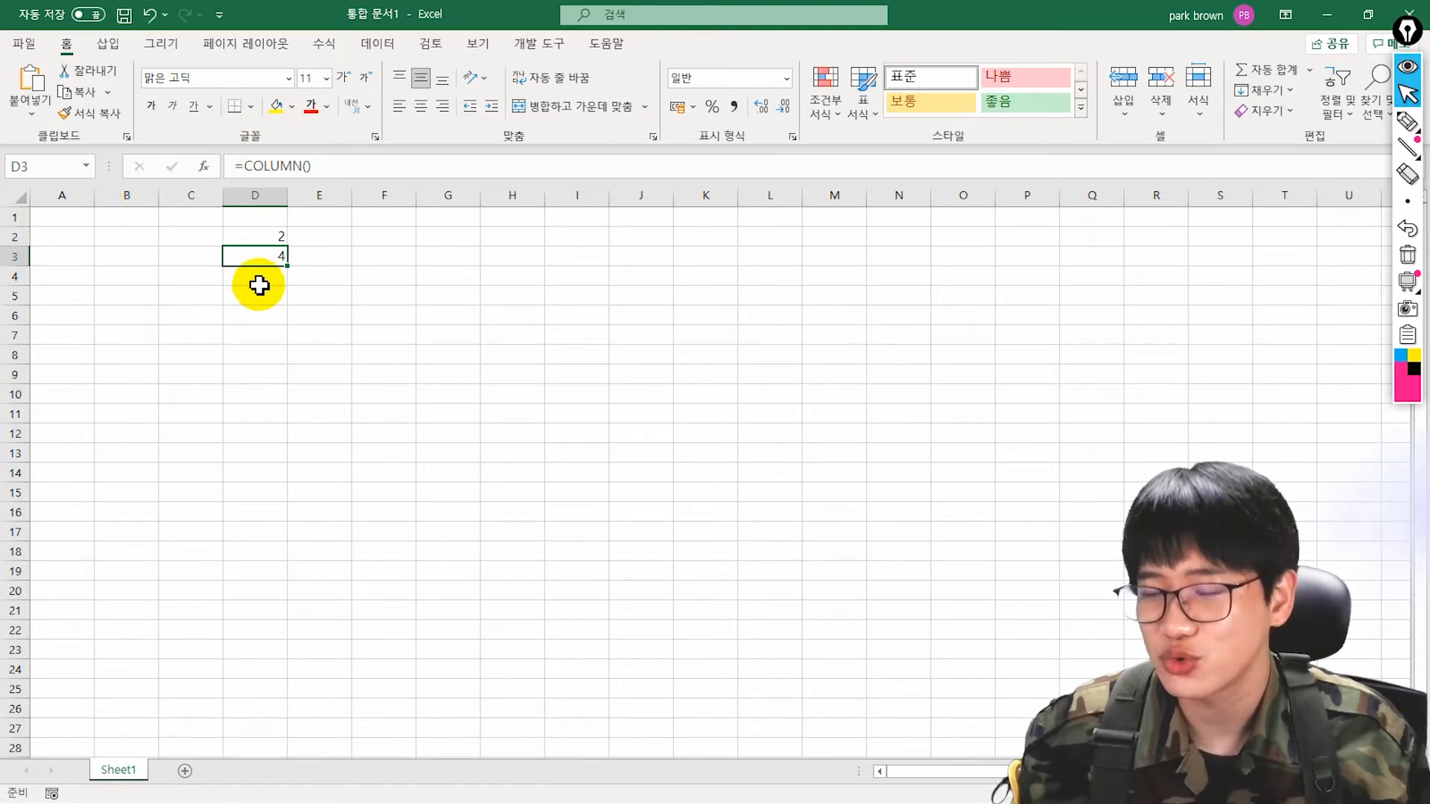
# Try to enter the R1C1-style reference =R10C5 directly in cell E4, declining the suggested correction and abandoning the entry.
pyautogui.click(302, 274)
pyautogui.write('=')
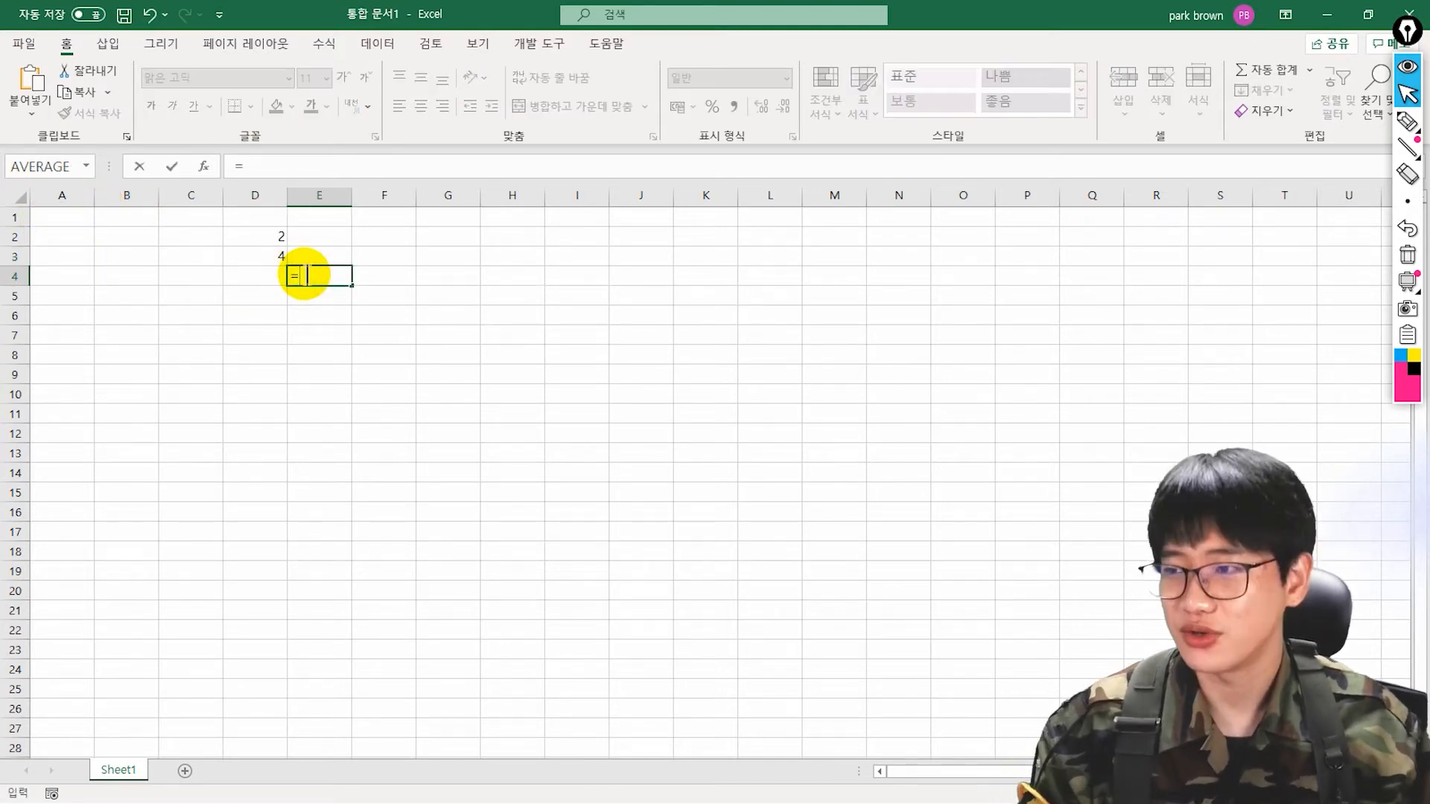
pyautogui.write('R10C5')
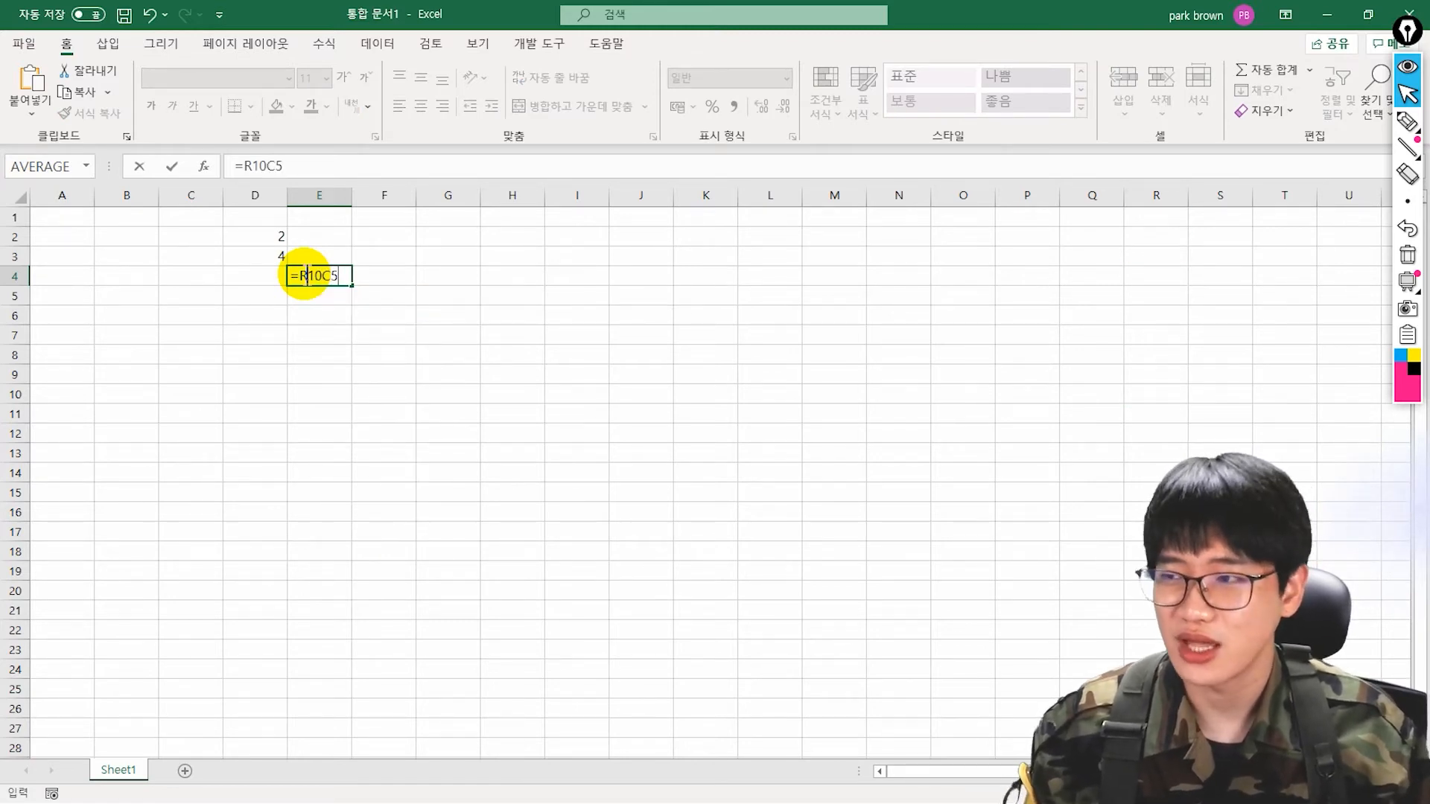
pyautogui.press('Return')
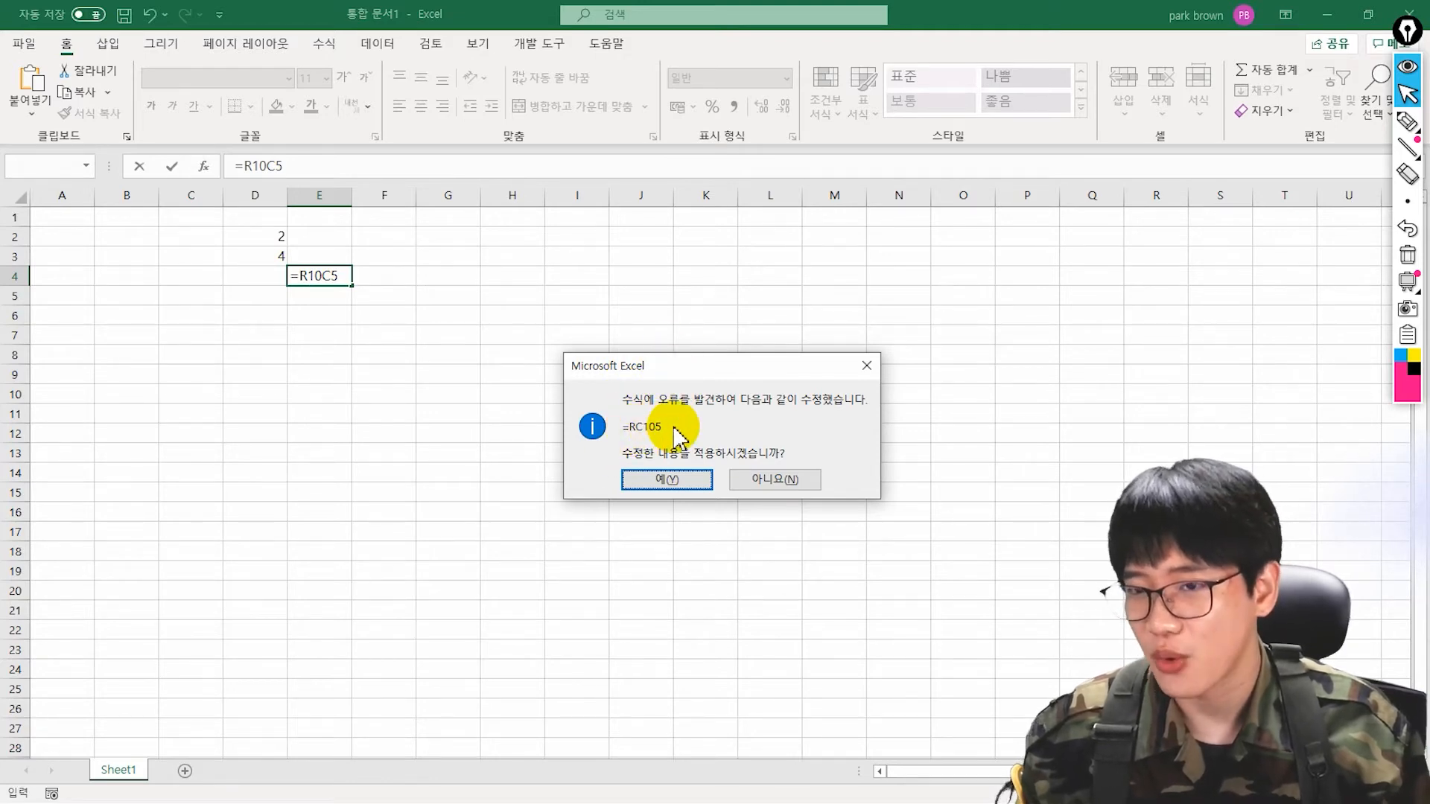
pyautogui.click(743, 479)
pyautogui.click(692, 511)
pyautogui.press('Escape')
pyautogui.click(447, 295)
pyautogui.write('=')
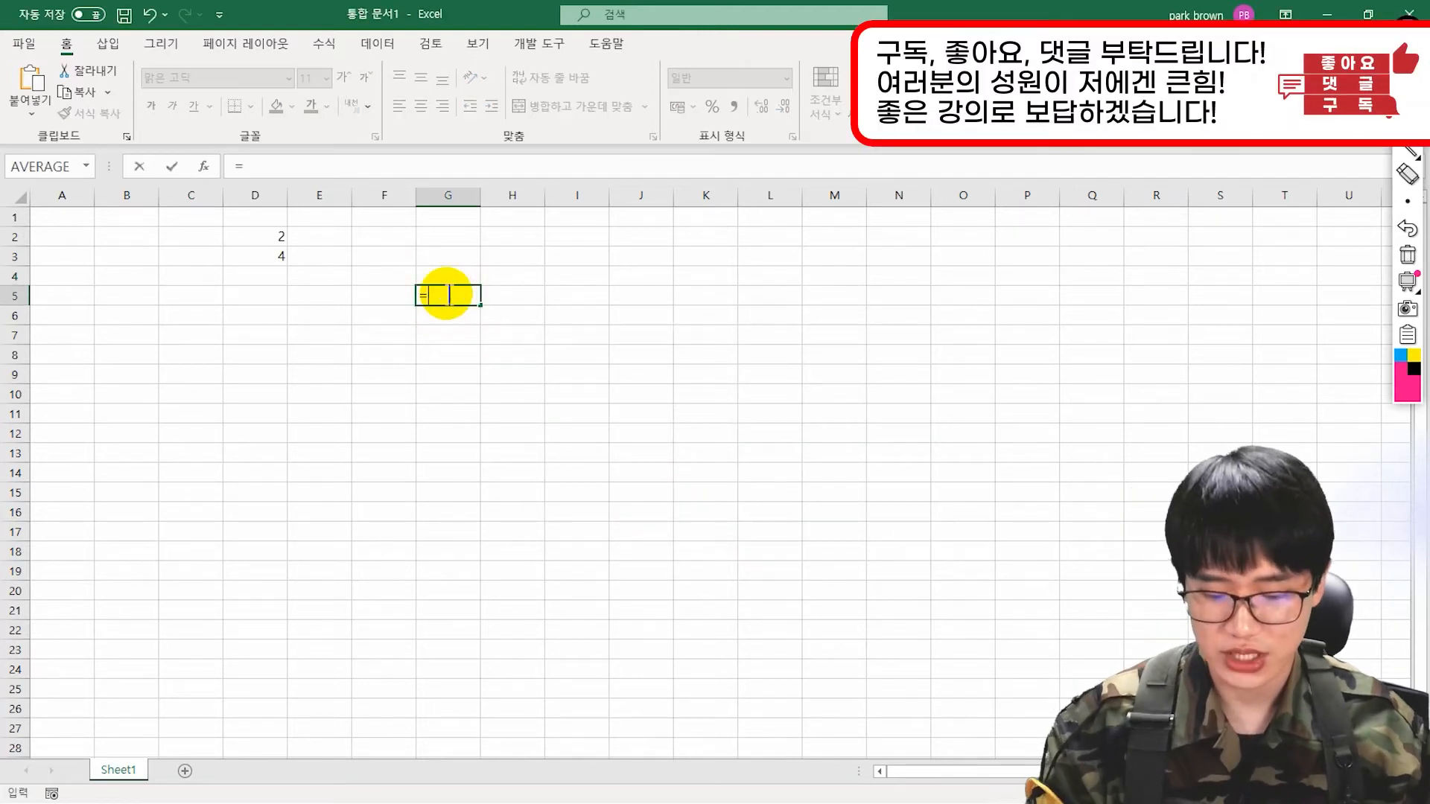
pyautogui.write('indir')
pyautogui.press('Escape')
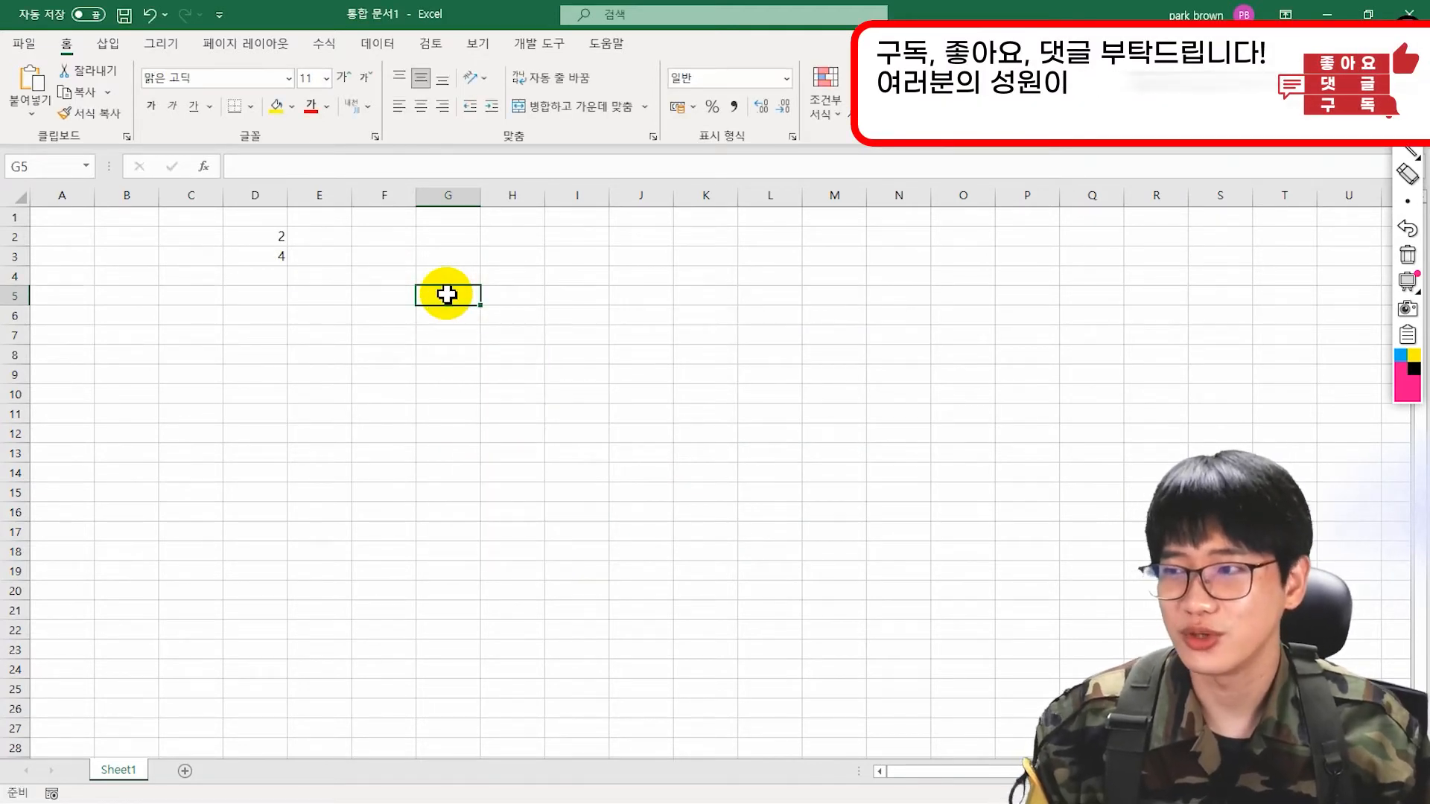
# Clear the ROW and COLUMN formulas from cells D2:D3.
pyautogui.press('Left')
pyautogui.press('Left')
pyautogui.press('Left')
pyautogui.press('Up')
pyautogui.press('Up')
pyautogui.press('Up')
pyautogui.hotkey('shift', 'Down')
pyautogui.press('Delete')
# Enter the sample text 텍스트 in cell D3.
pyautogui.press('Down')
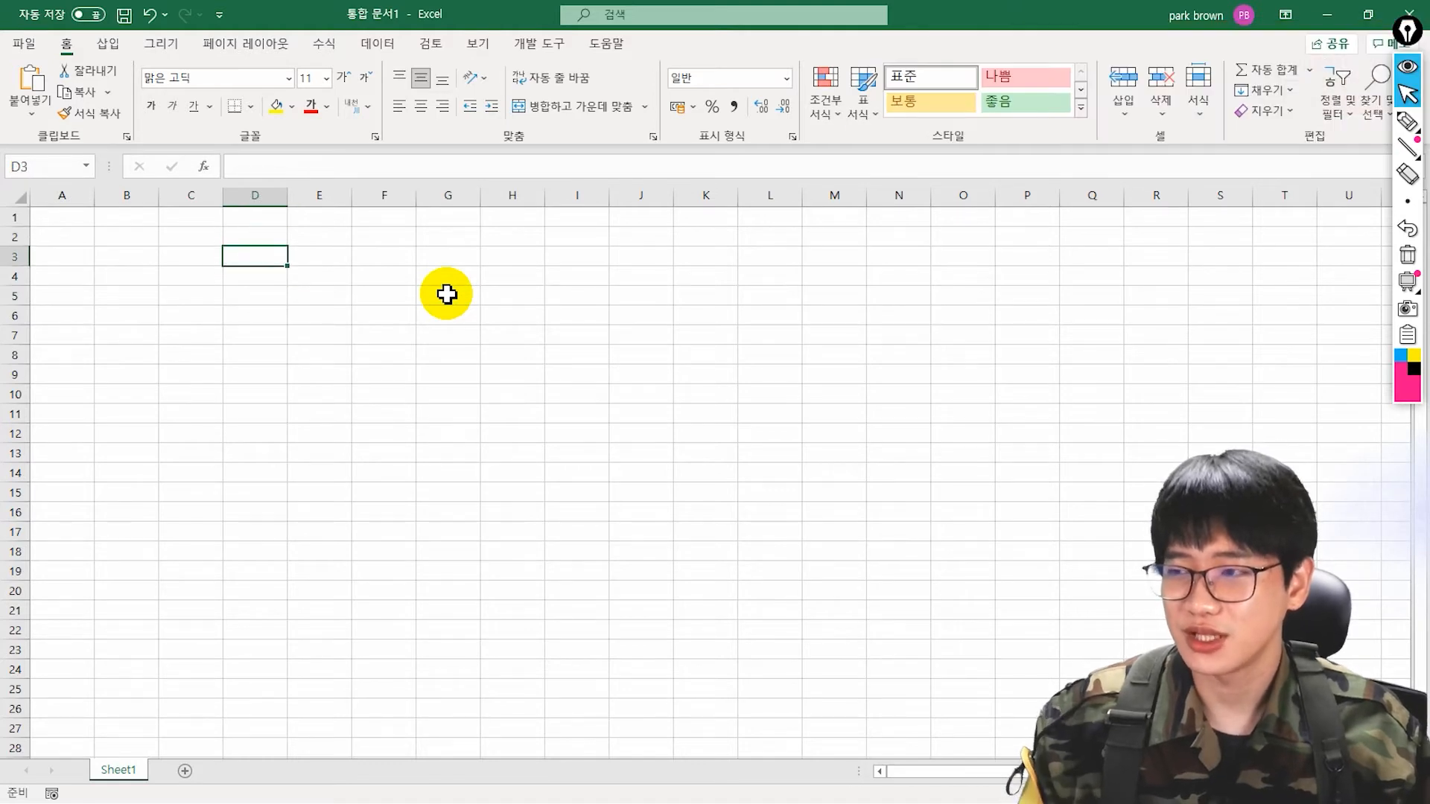
pyautogui.write('텍스트')
pyautogui.press('Return')
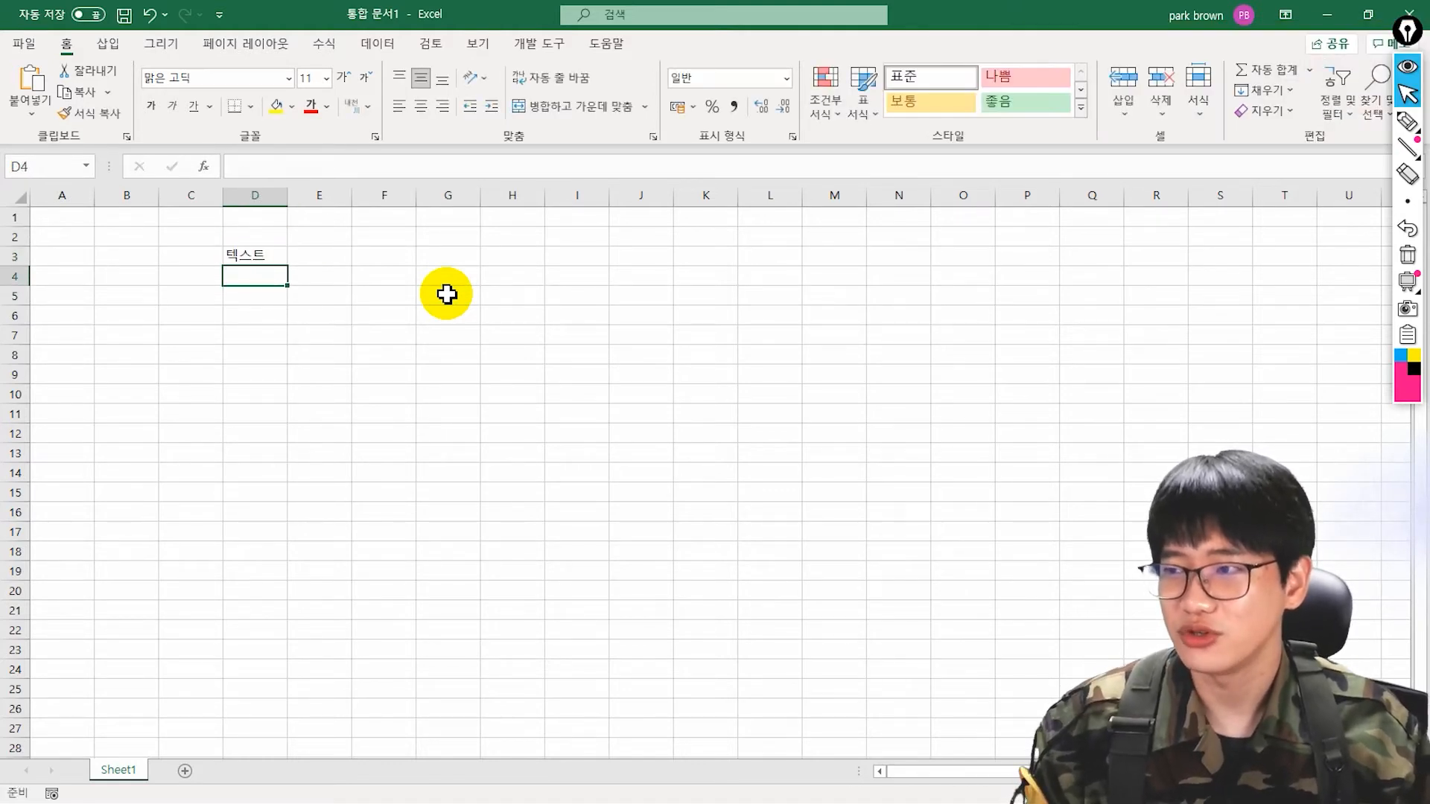
# Enter =INDIRECT("R[-2]C[-2]",FALSE) in cell F5 to reference D3 in relative R1C1 style.
pyautogui.press('Right')
pyautogui.press('Right')
pyautogui.press('Right')
pyautogui.press('Down')
pyautogui.press('Left')
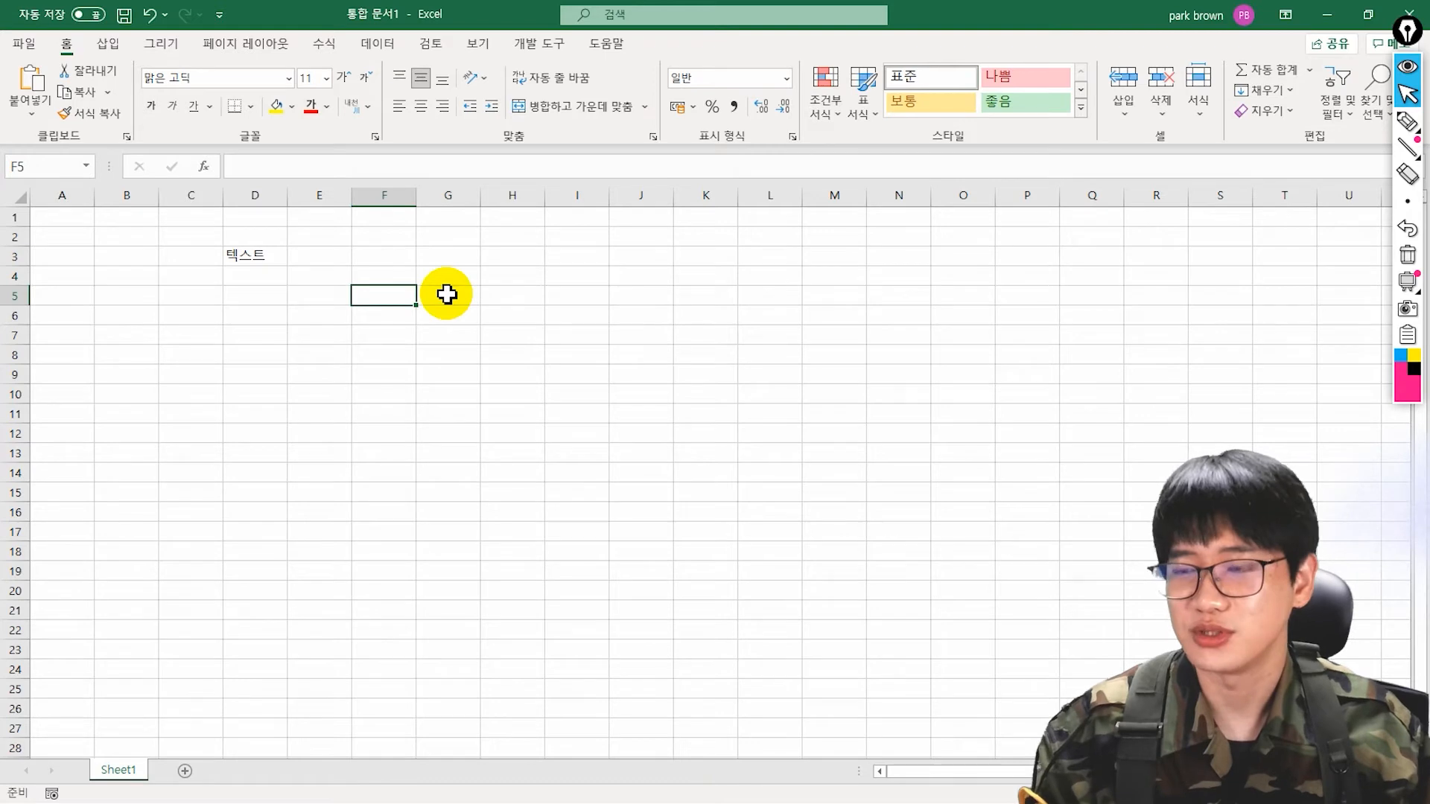
pyautogui.write('=ind')
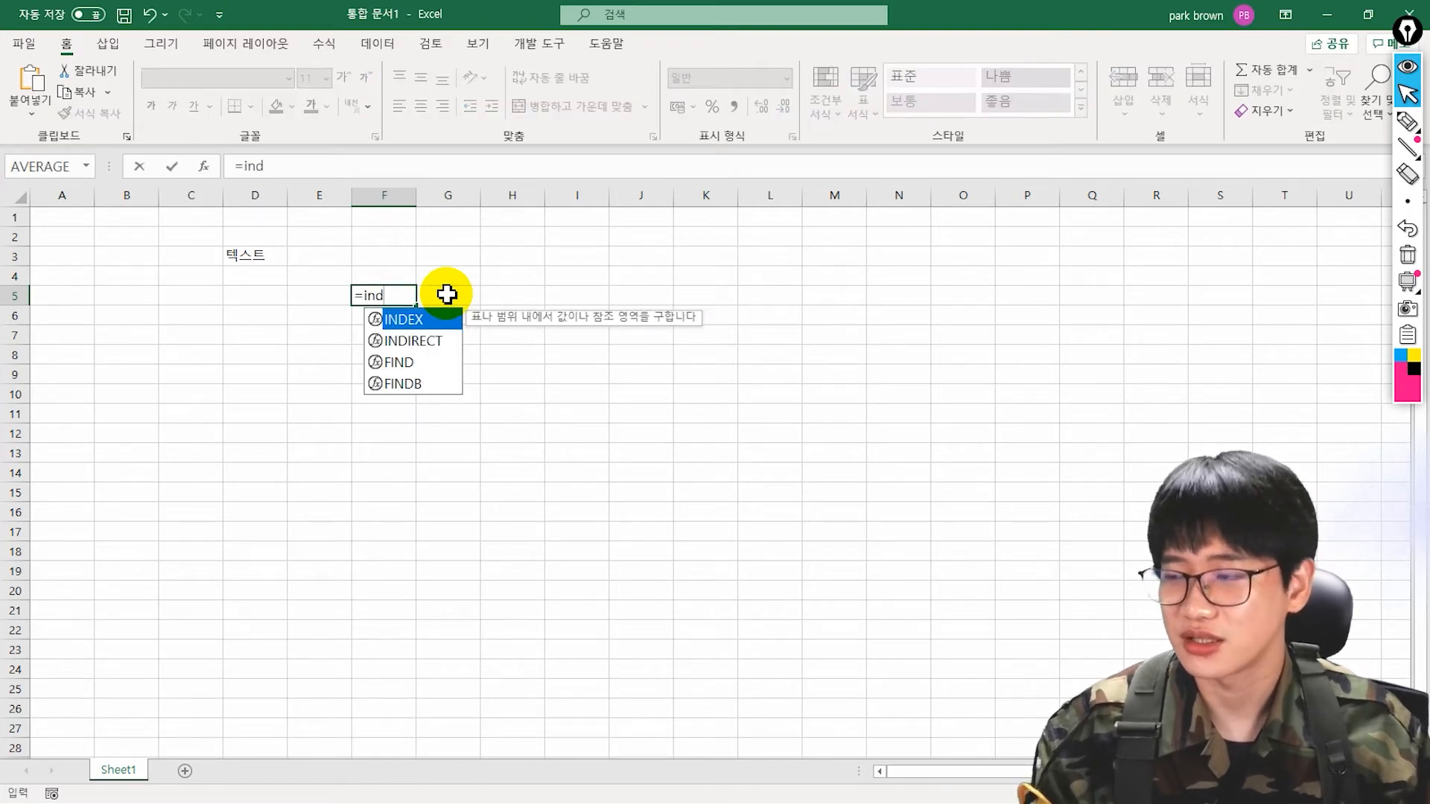
pyautogui.press('Tab')
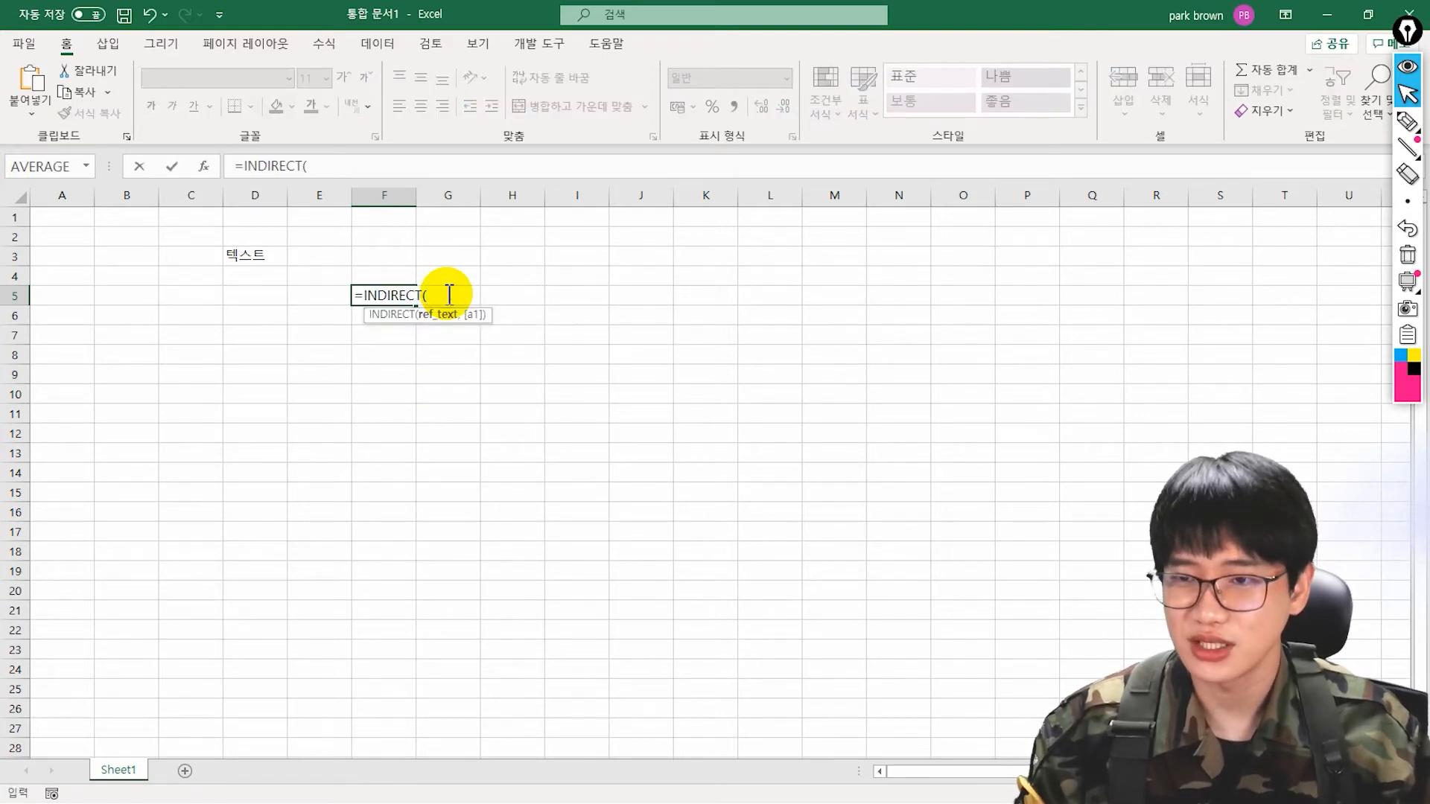
pyautogui.write('"R')
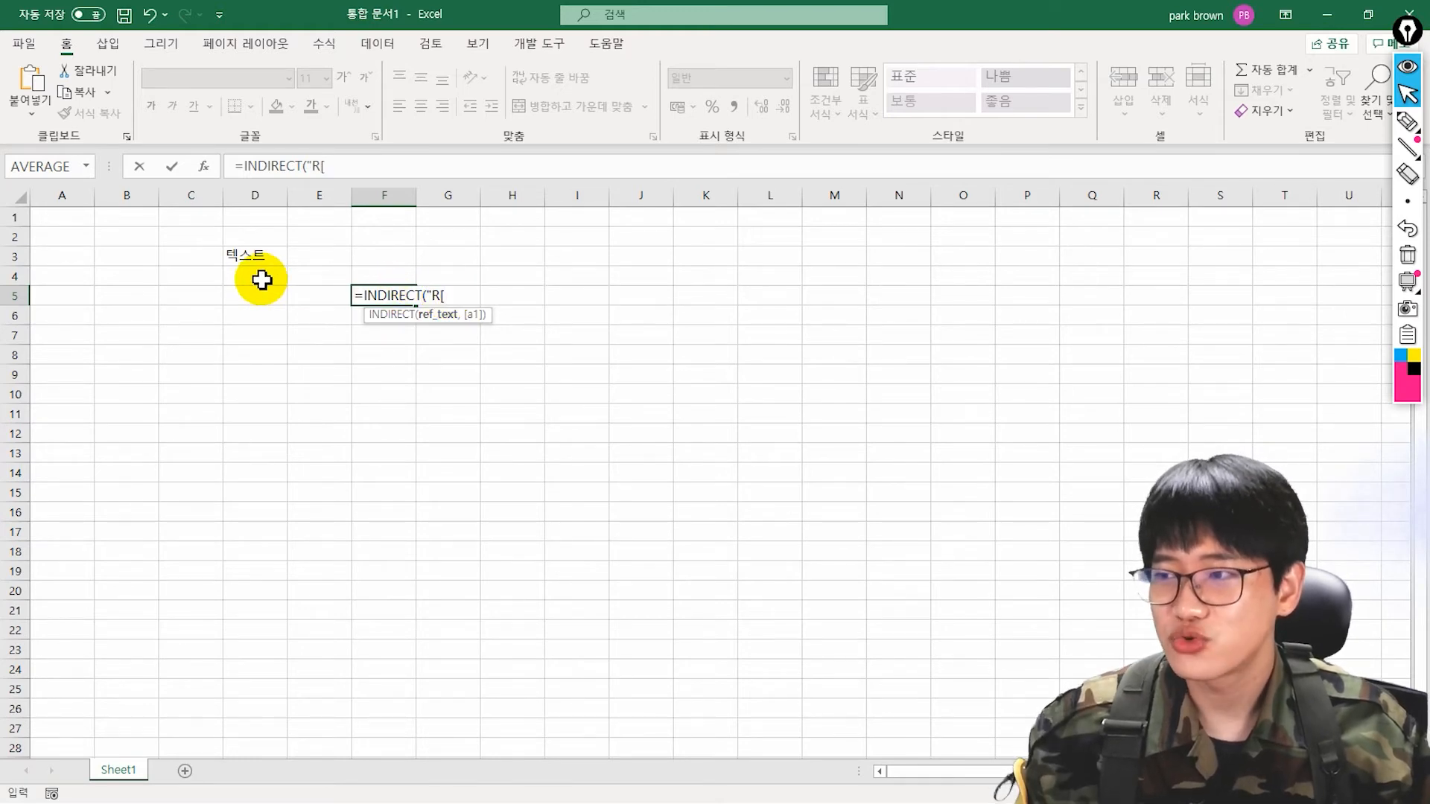
pyautogui.write('[-2]')
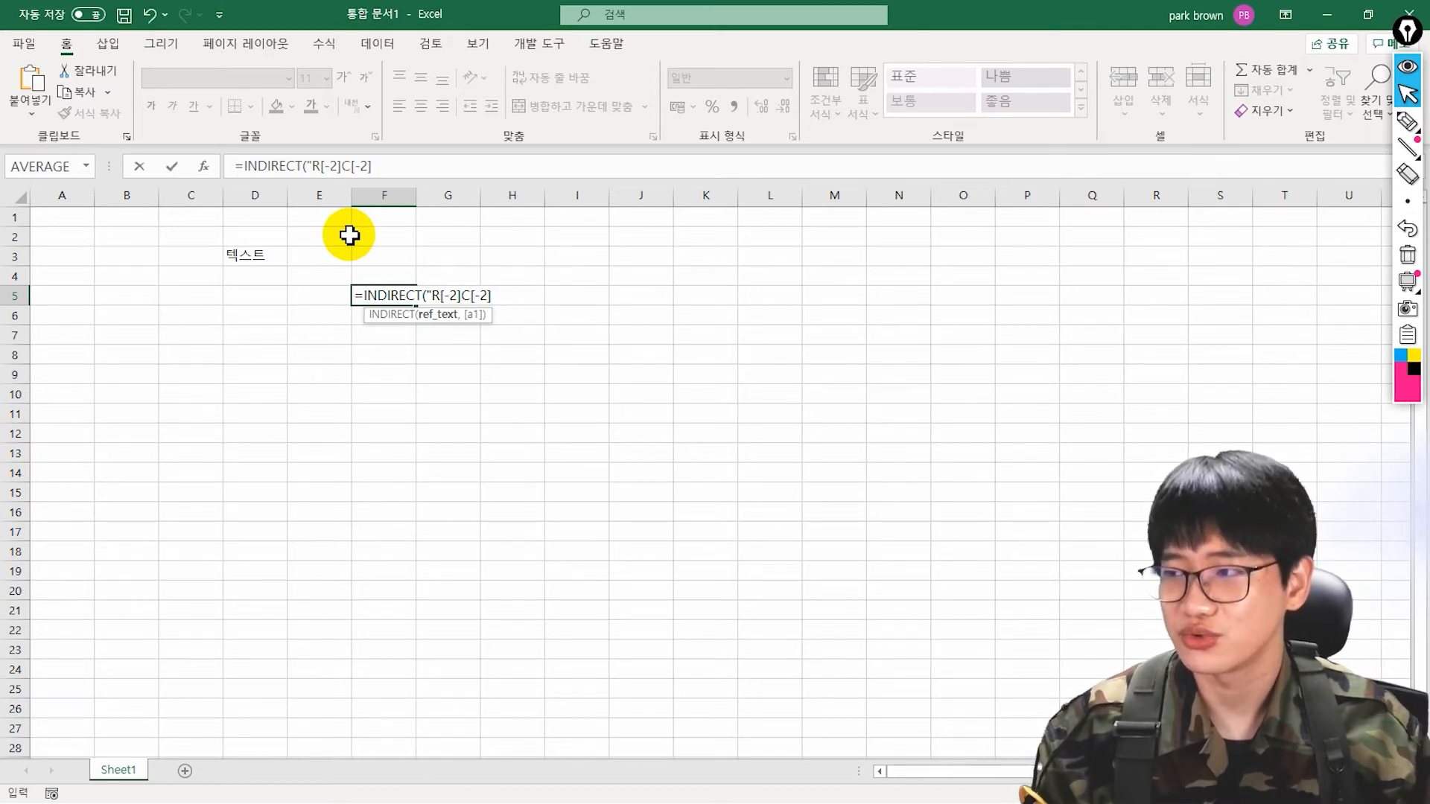
pyautogui.write('C[-2]"')
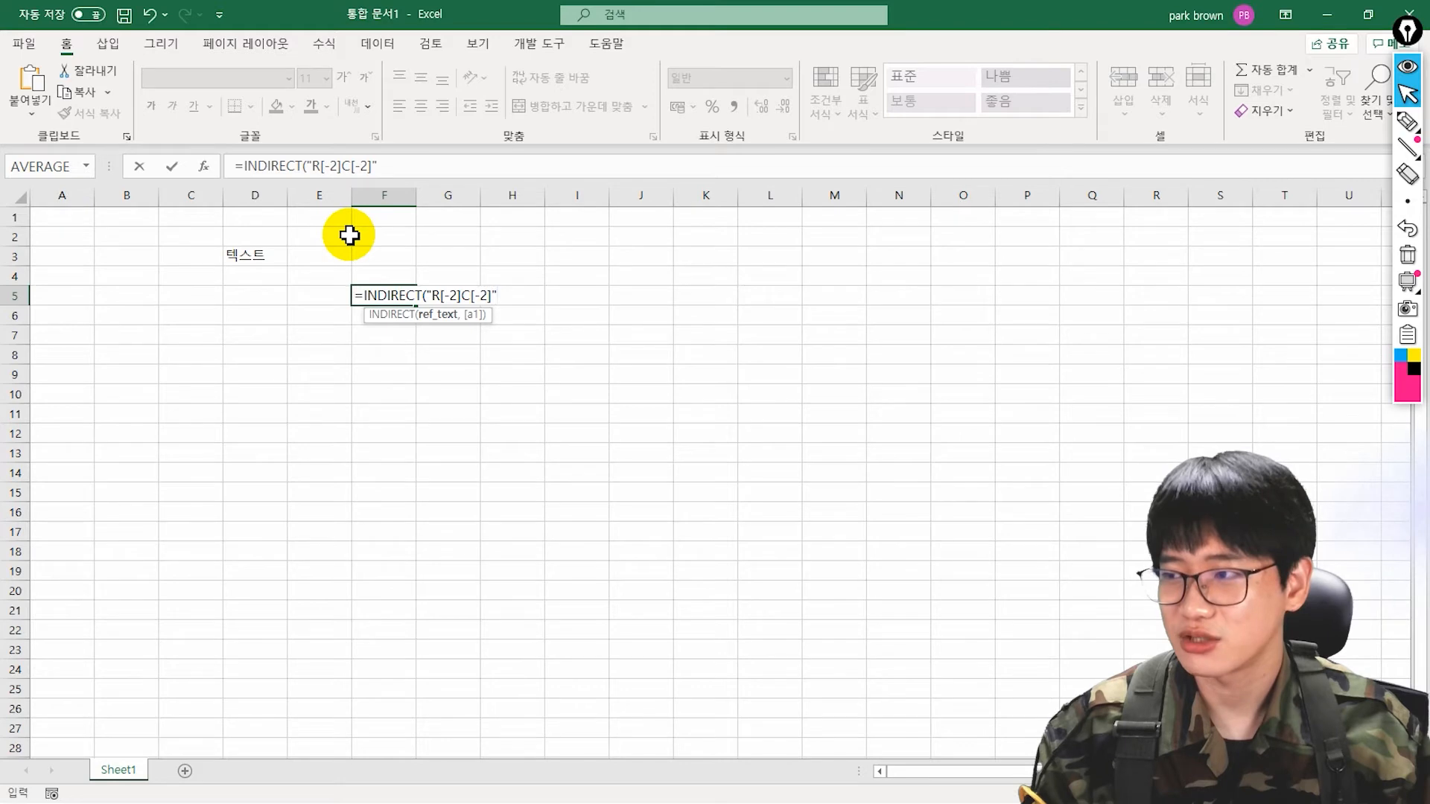
pyautogui.write(',')
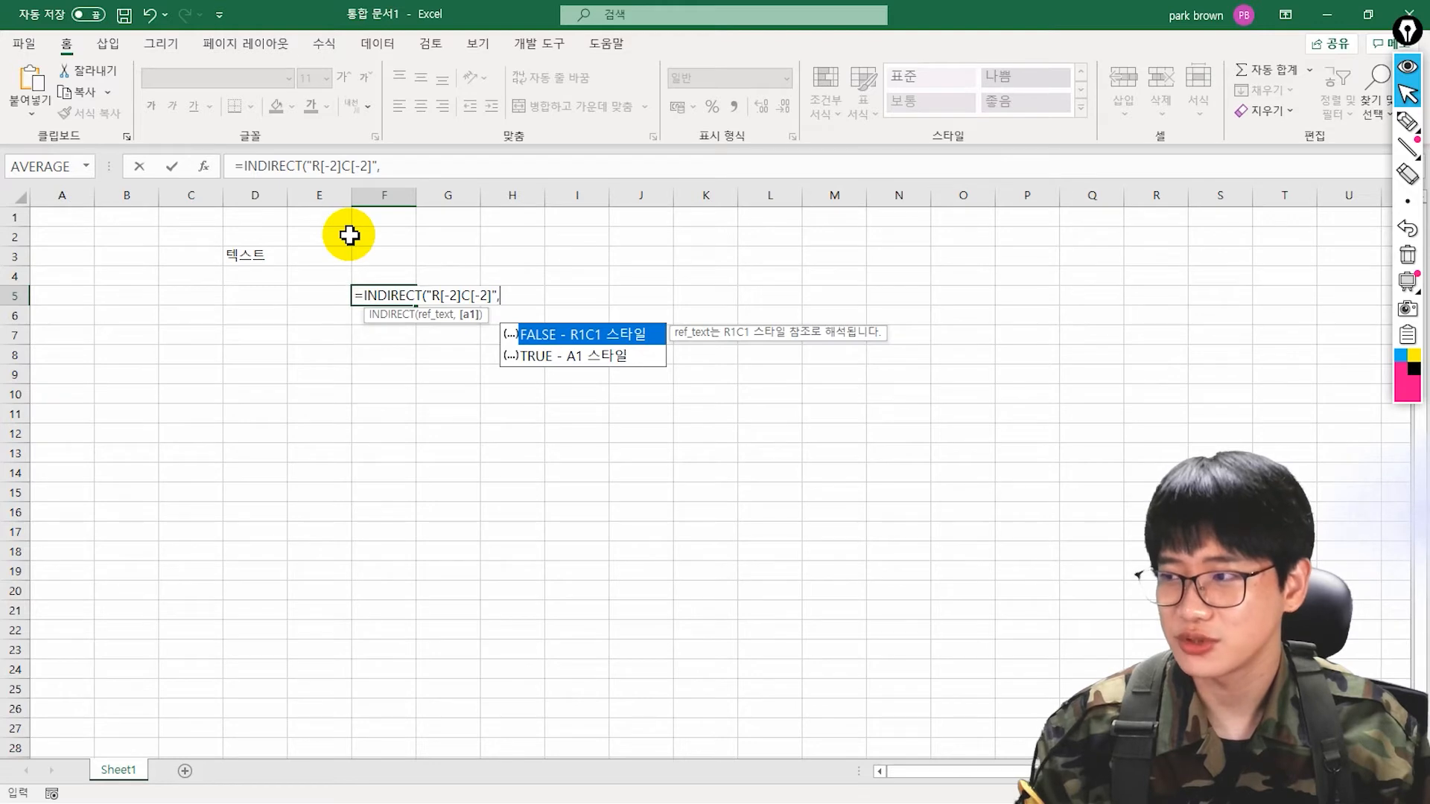
pyautogui.press('Tab')
pyautogui.write(')')
pyautogui.press('Return')
pyautogui.press('Up')
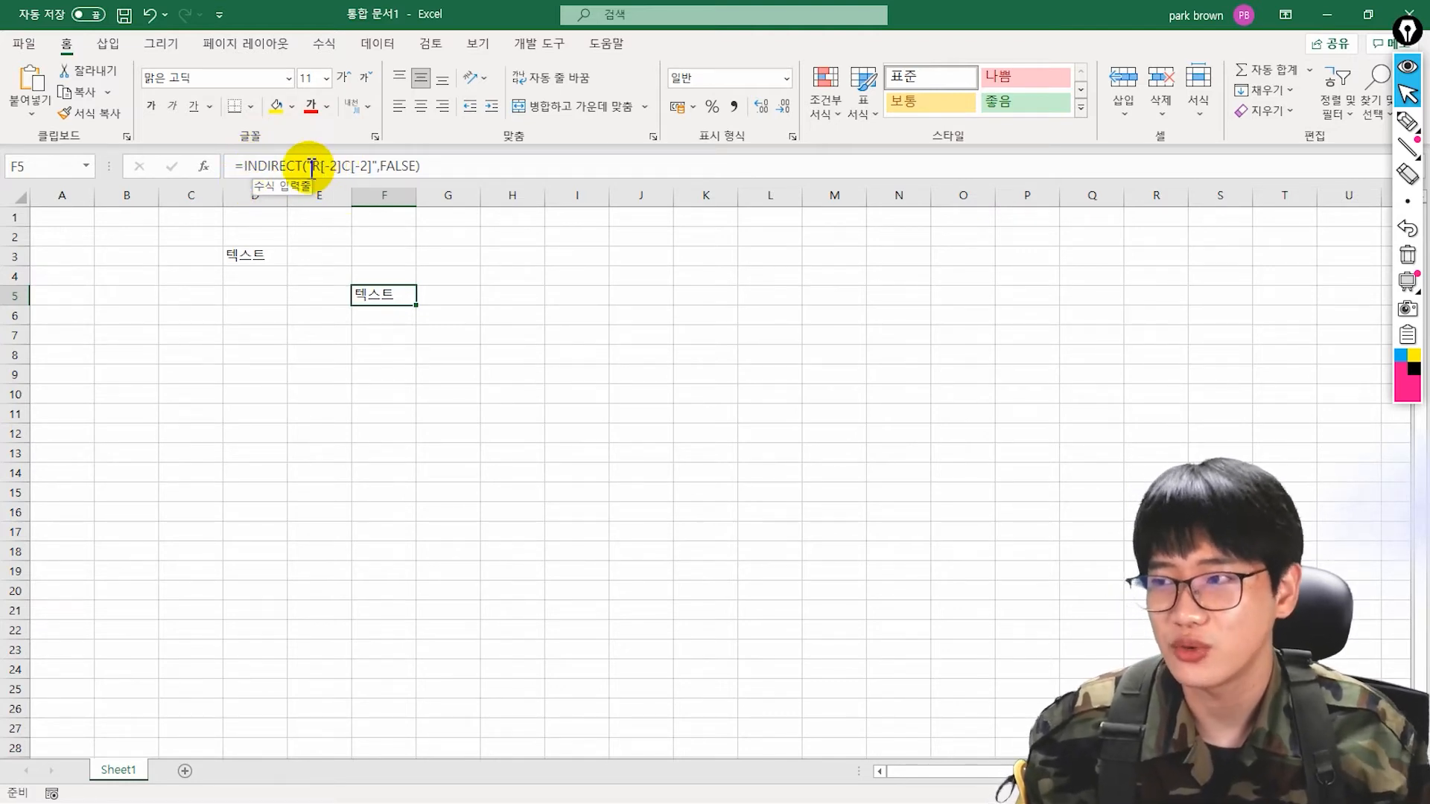
# Replace the R[-2] part of F5's INDIRECT formula with "R"&ROW()-2& so the row is calculated from the current cell.
pyautogui.moveTo(306, 167); pyautogui.dragTo(370, 169)
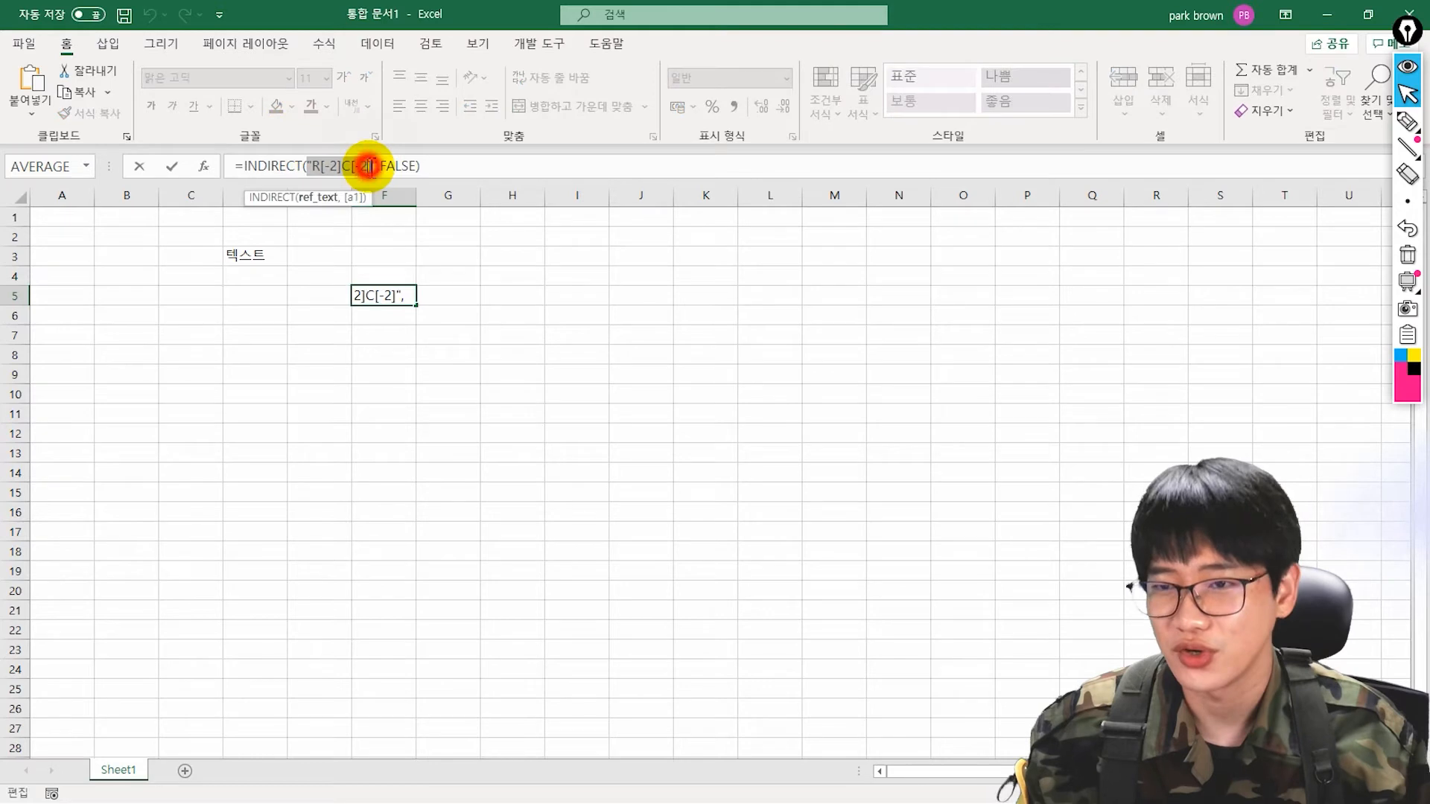
pyautogui.click(370, 169)
pyautogui.click(333, 165)
pyautogui.write('"&Row')
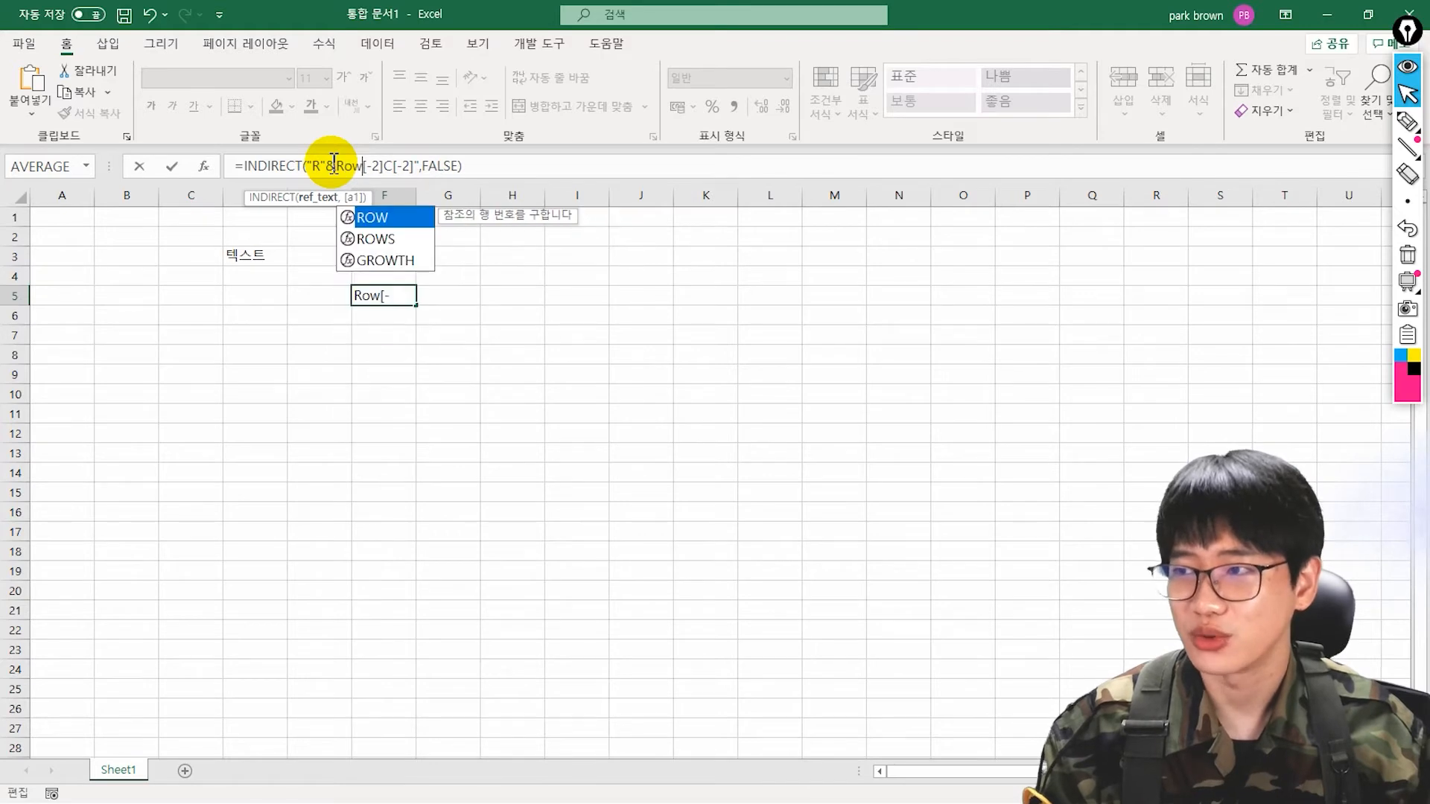
pyautogui.write('()')
pyautogui.press('Delete')
pyautogui.press('Right')
pyautogui.press('Right')
pyautogui.press('Delete')
pyautogui.write('&')
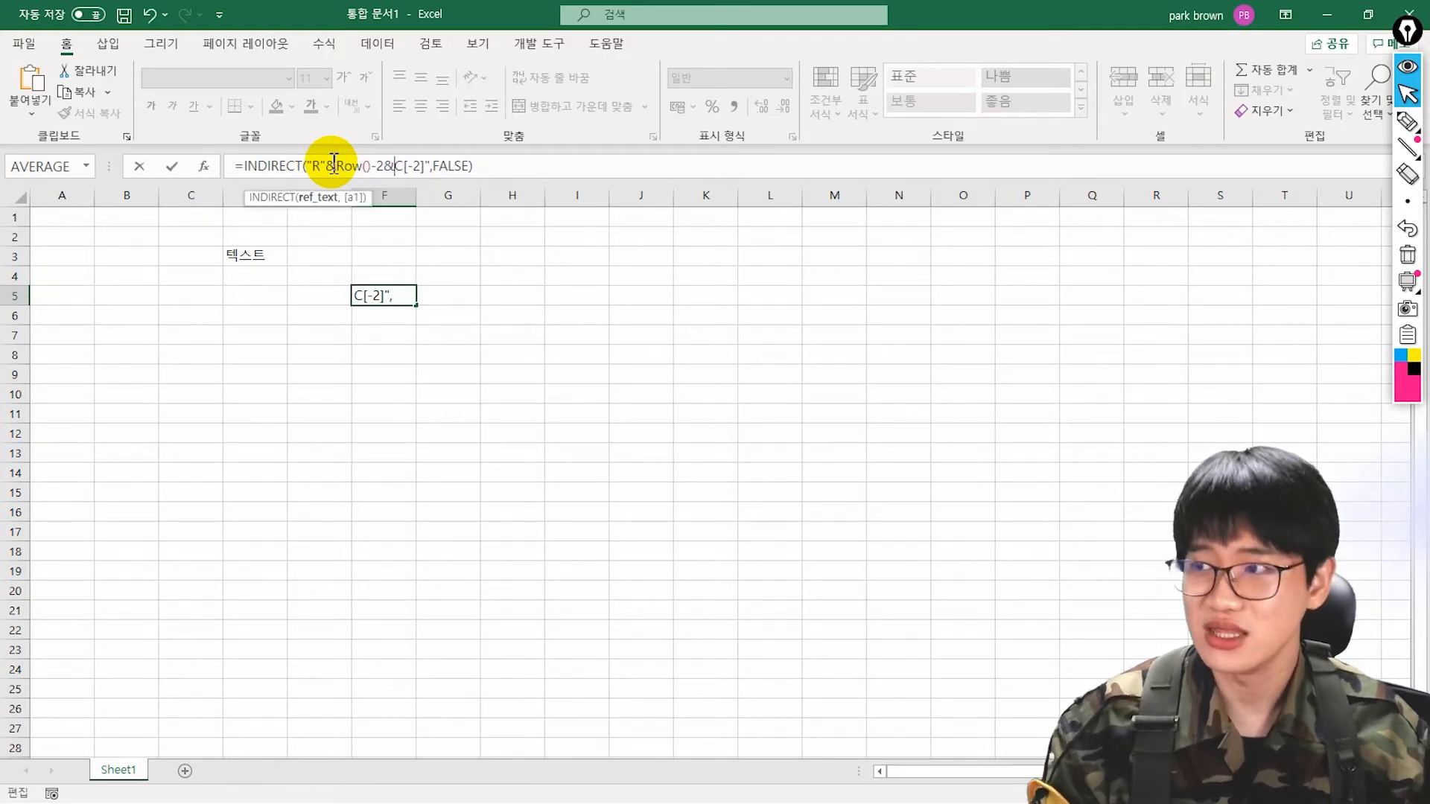
# Complete F5's formula with "C"&COLUMN()-2 so that it reads =INDIRECT("R"&ROW()-2&"C"&COLUMN()-2,FALSE).
pyautogui.write('"')
pyautogui.press('Right')
pyautogui.write('"')
pyautogui.press('Delete')
pyautogui.press('Delete')
pyautogui.press('Delete')
pyautogui.press('Delete')
pyautogui.press('Delete')
pyautogui.write('&Col')
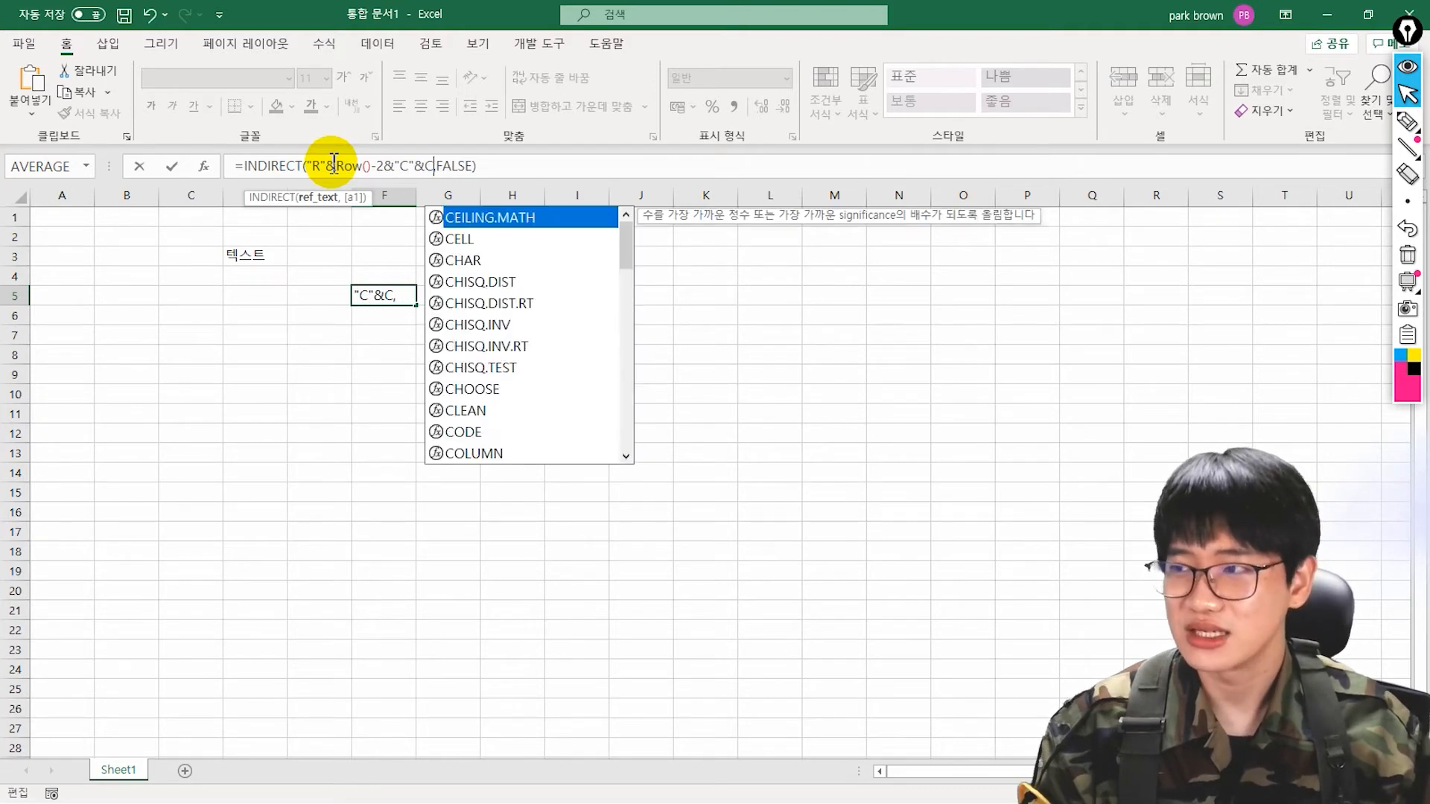
pyautogui.press('Tab')
pyautogui.write(')-2')
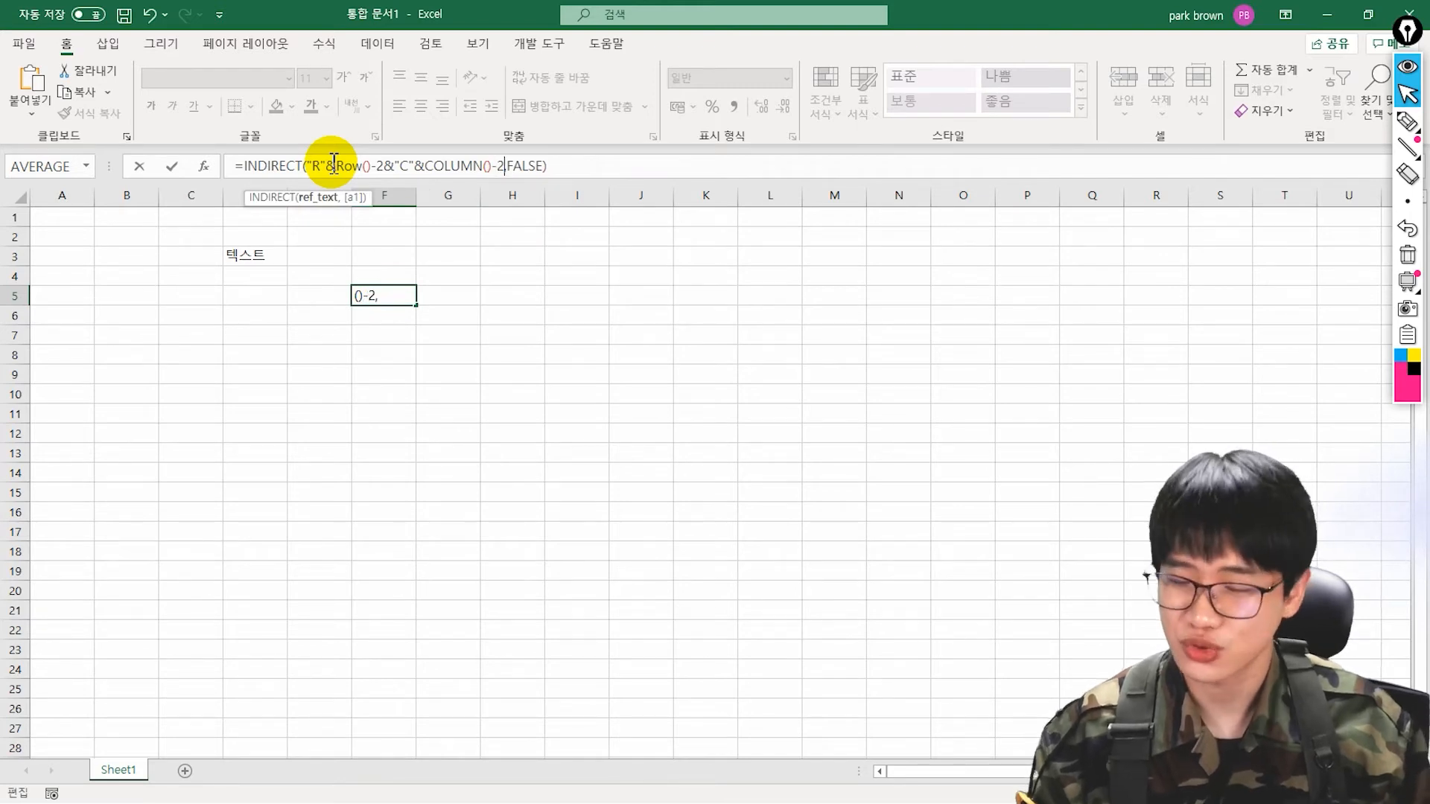
pyautogui.press('Return')
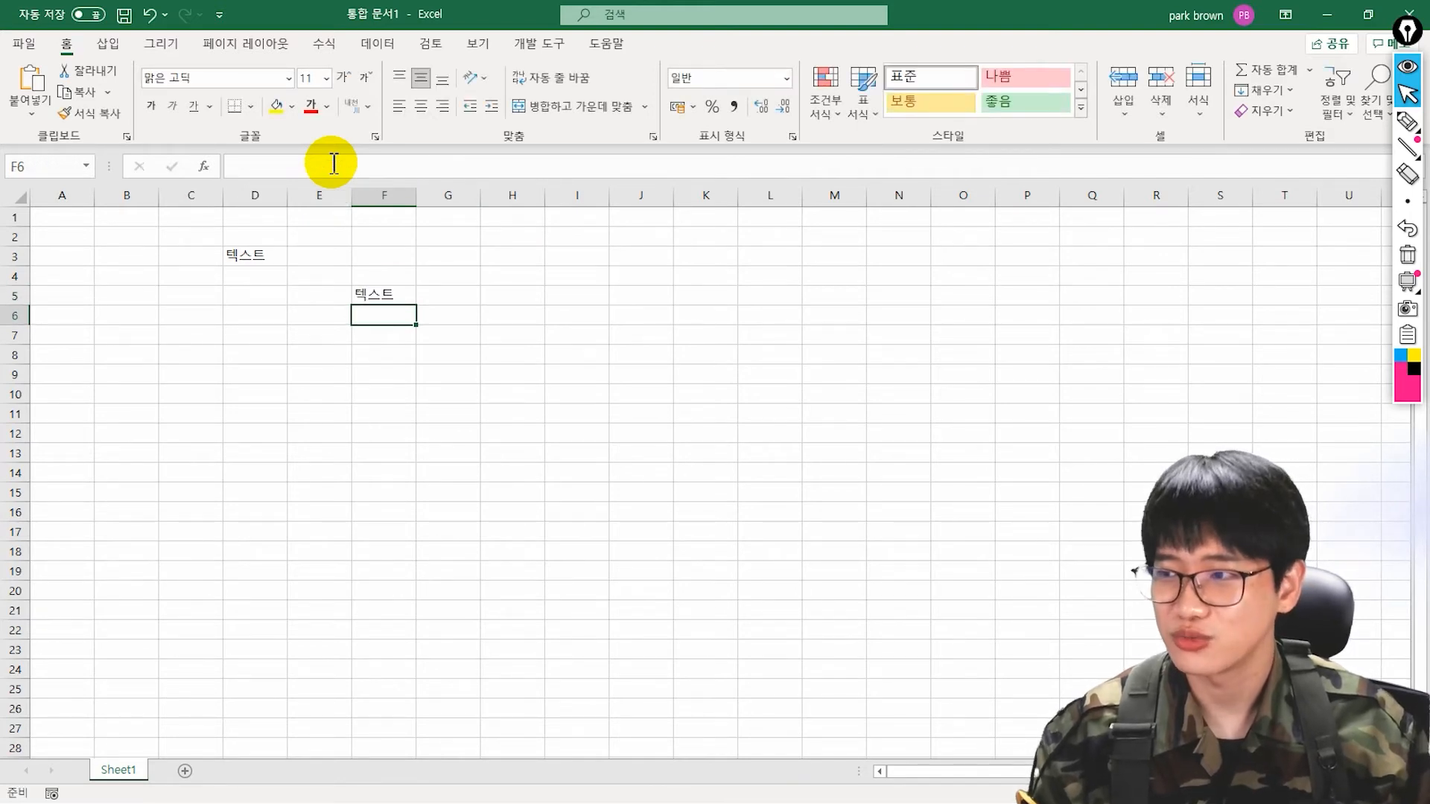
pyautogui.click(376, 293)
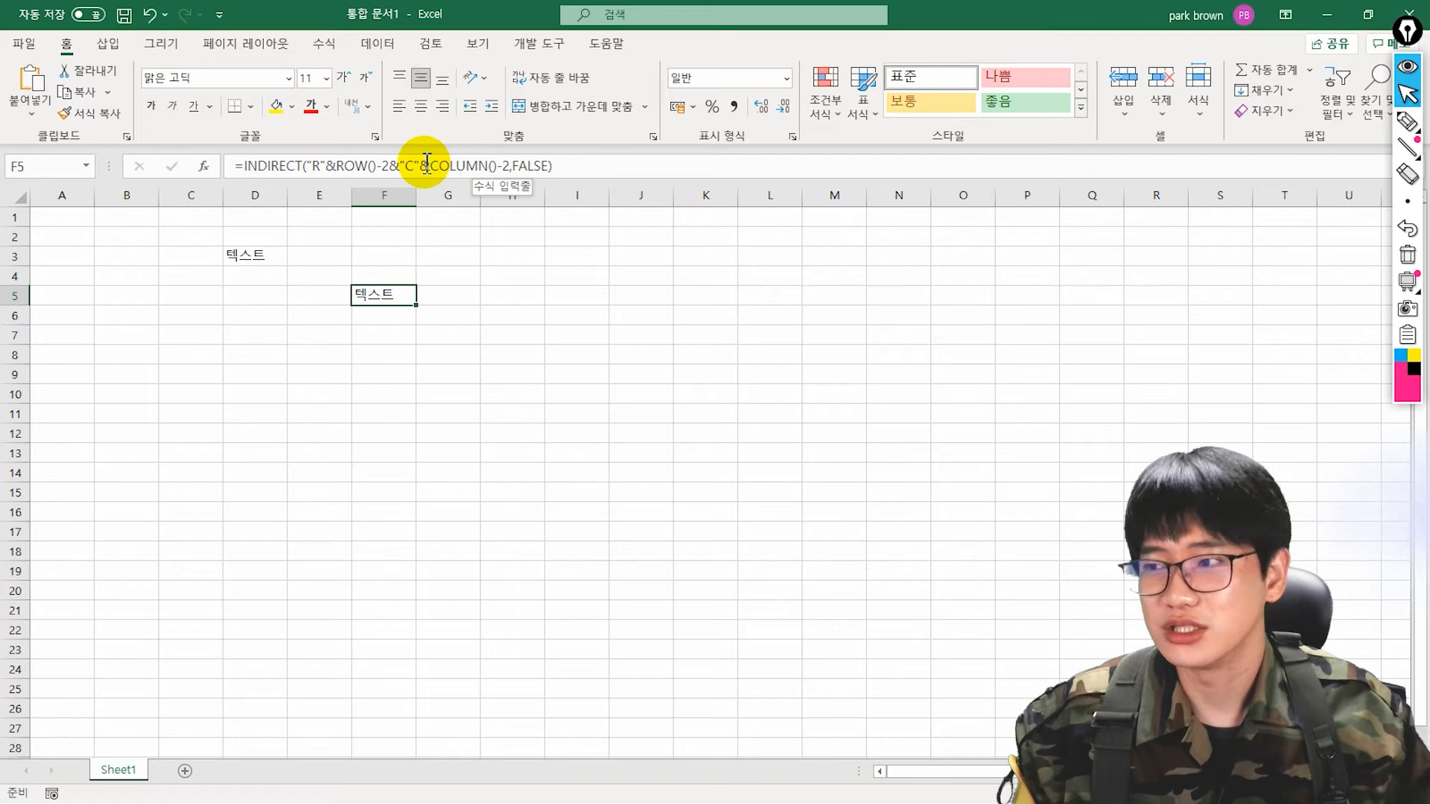
# Start an ADDRESS formula in cell D6 with row number 10 and column number 10.
pyautogui.press('Down')
pyautogui.press('Left')
pyautogui.press('Left')
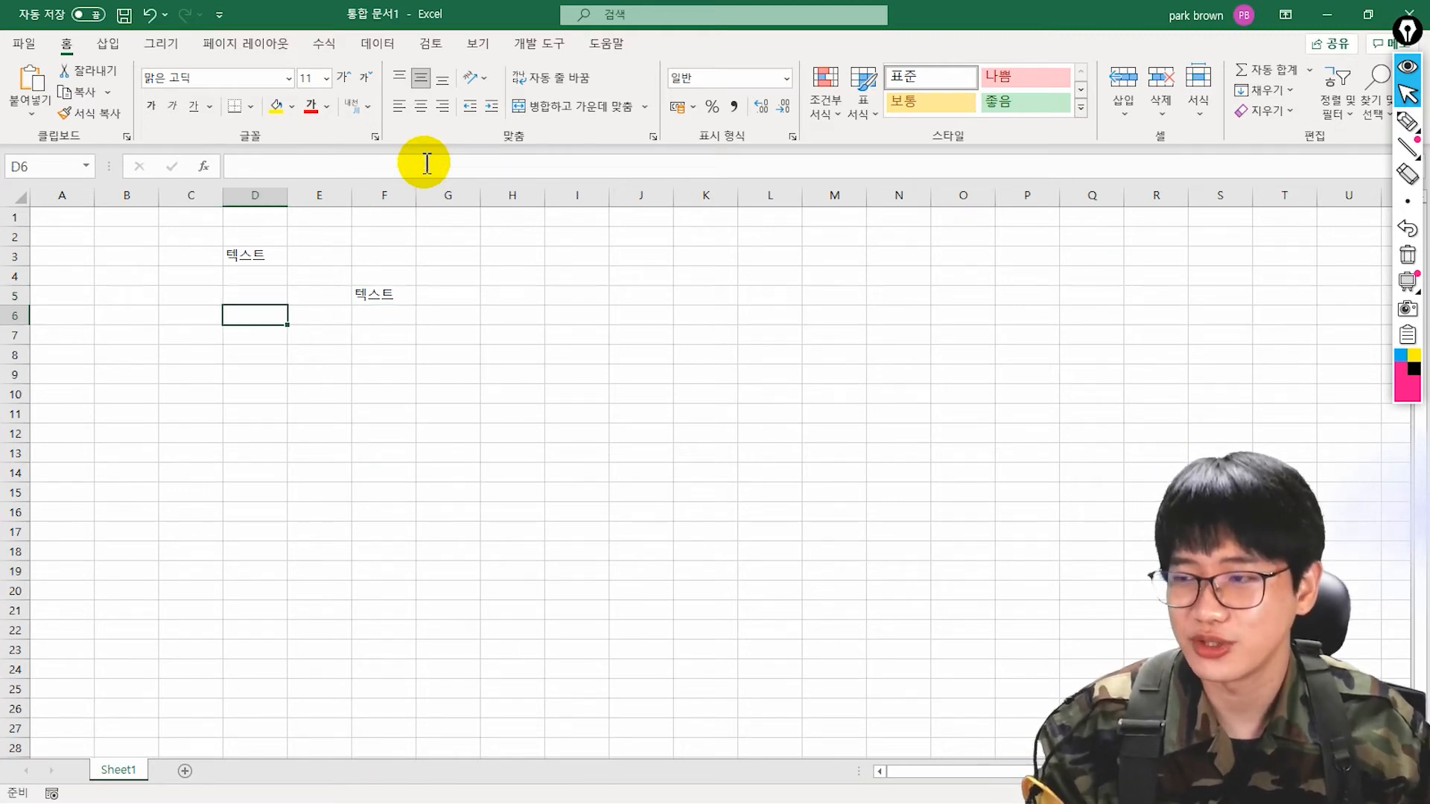
pyautogui.write('=add')
pyautogui.press('Tab')
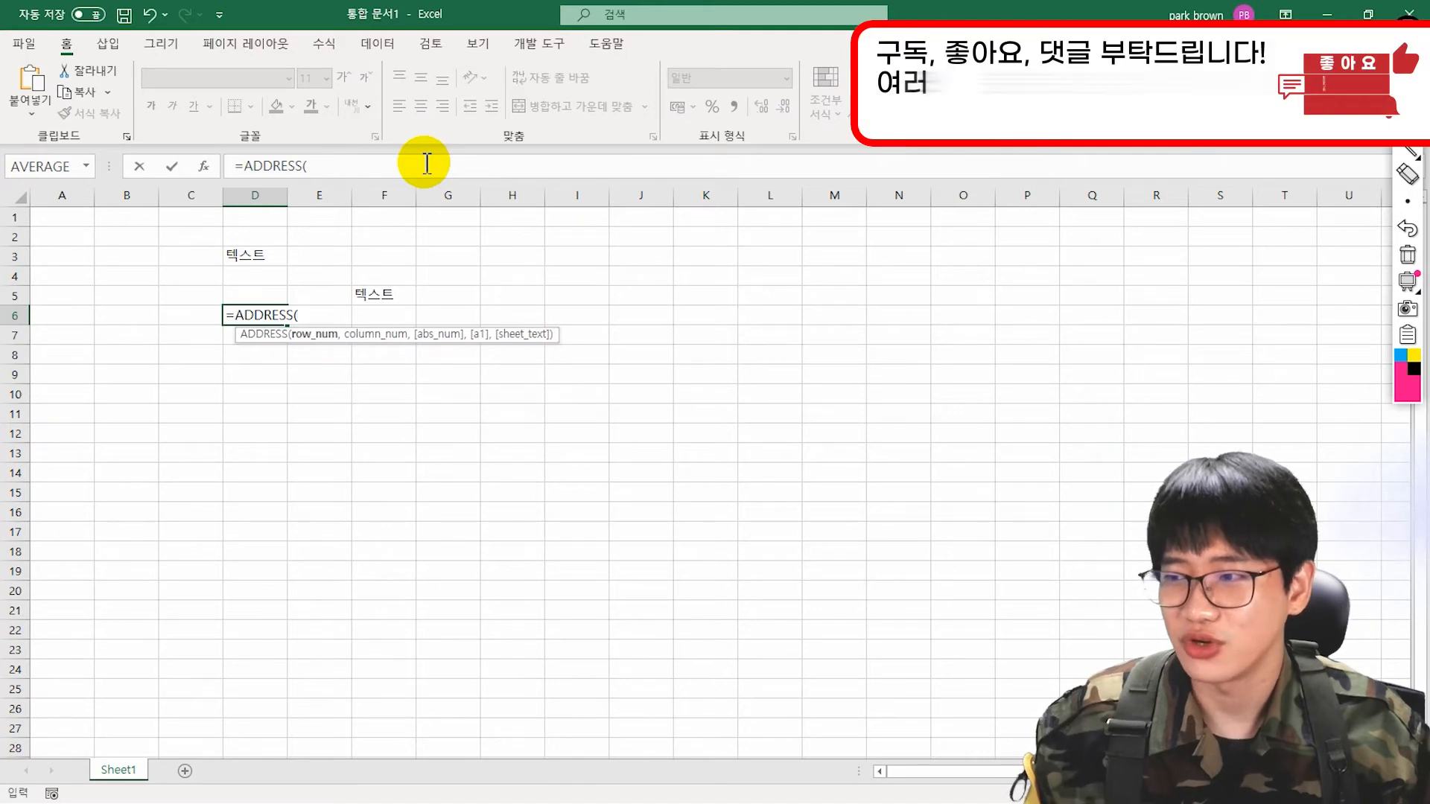
pyautogui.write('10')
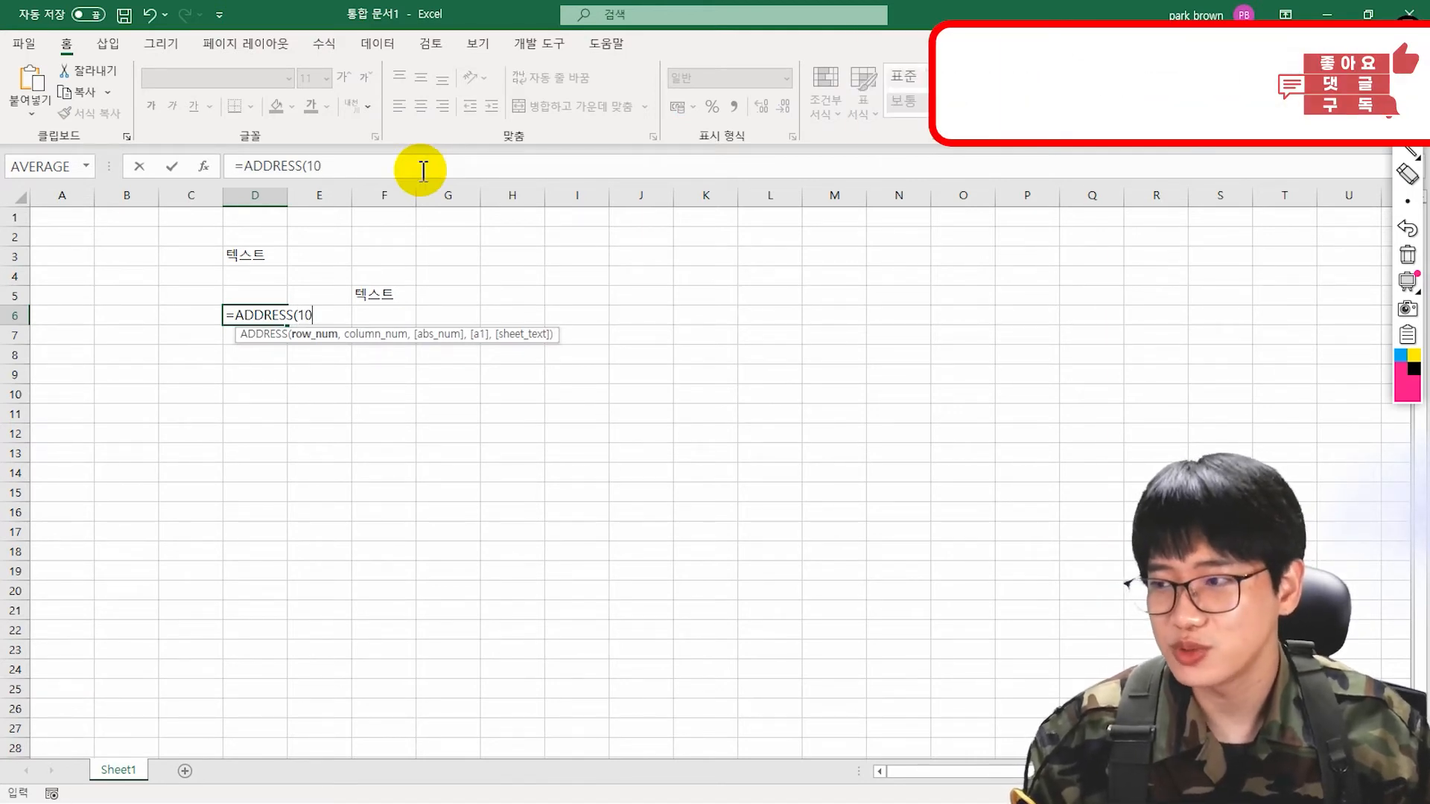
pyautogui.write(',10')
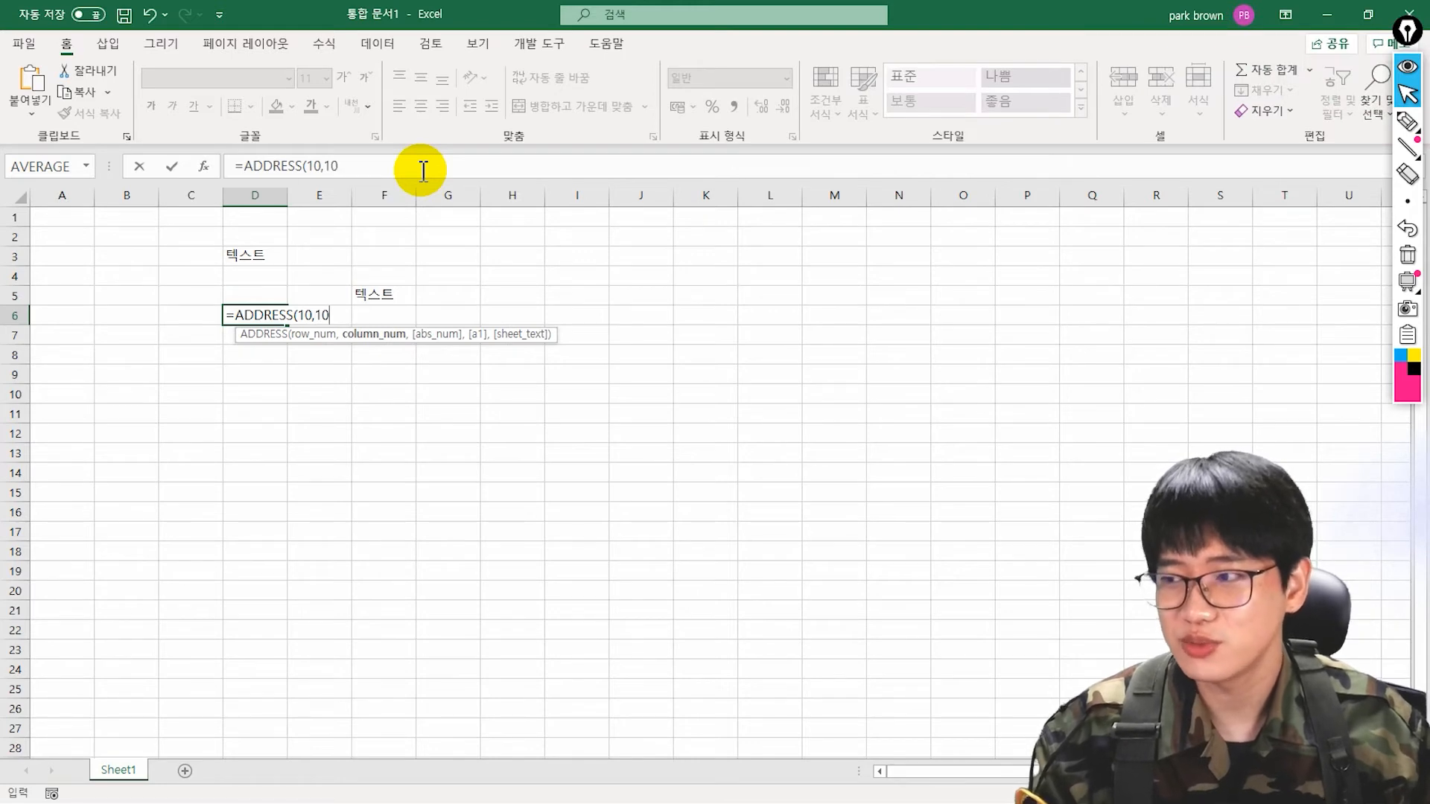
# Finish the D6 formula as =ADDRESS(10,10,4,0), using the relative reference type and the R1C1 style.
pyautogui.write(',')
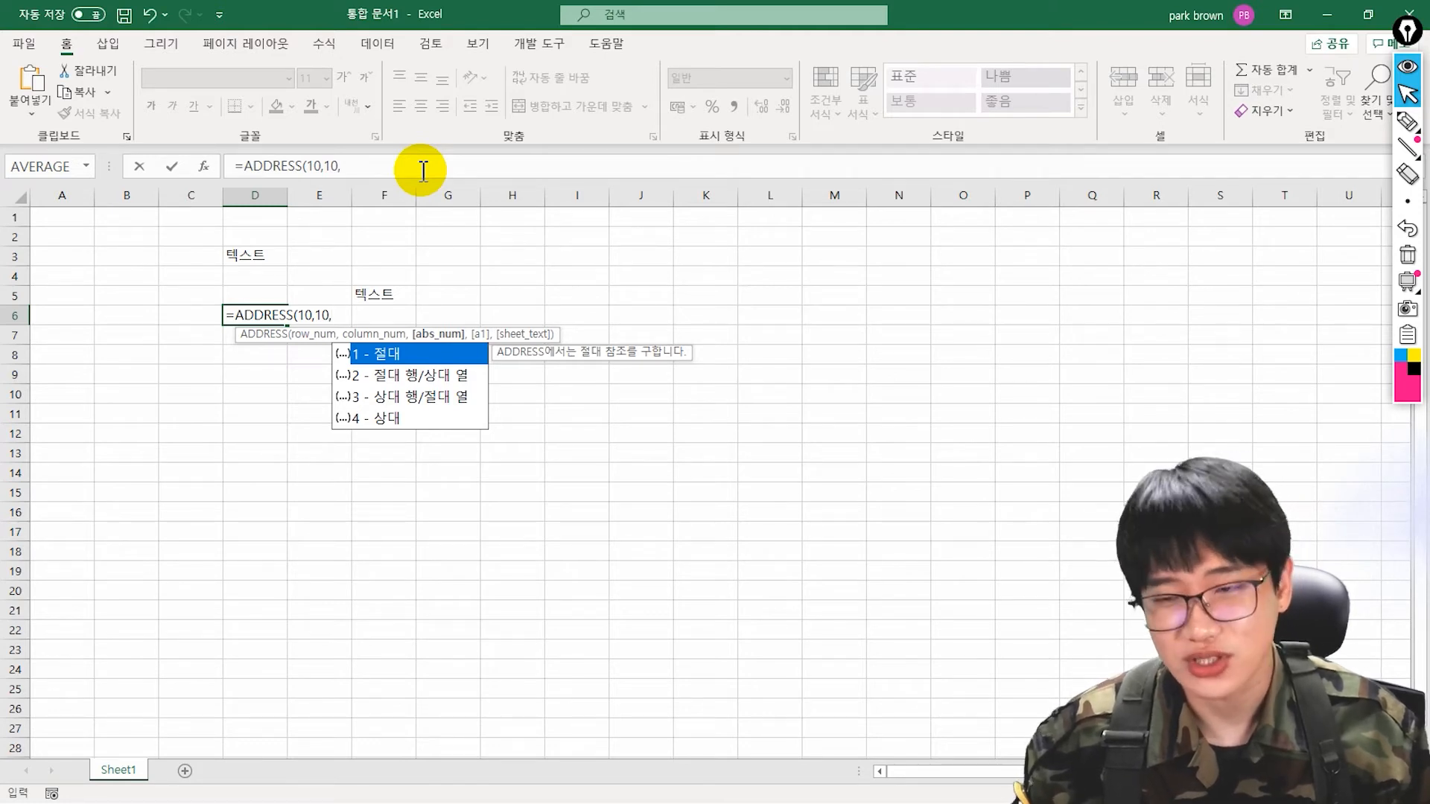
pyautogui.press('Down')
pyautogui.press('Down')
pyautogui.press('Down')
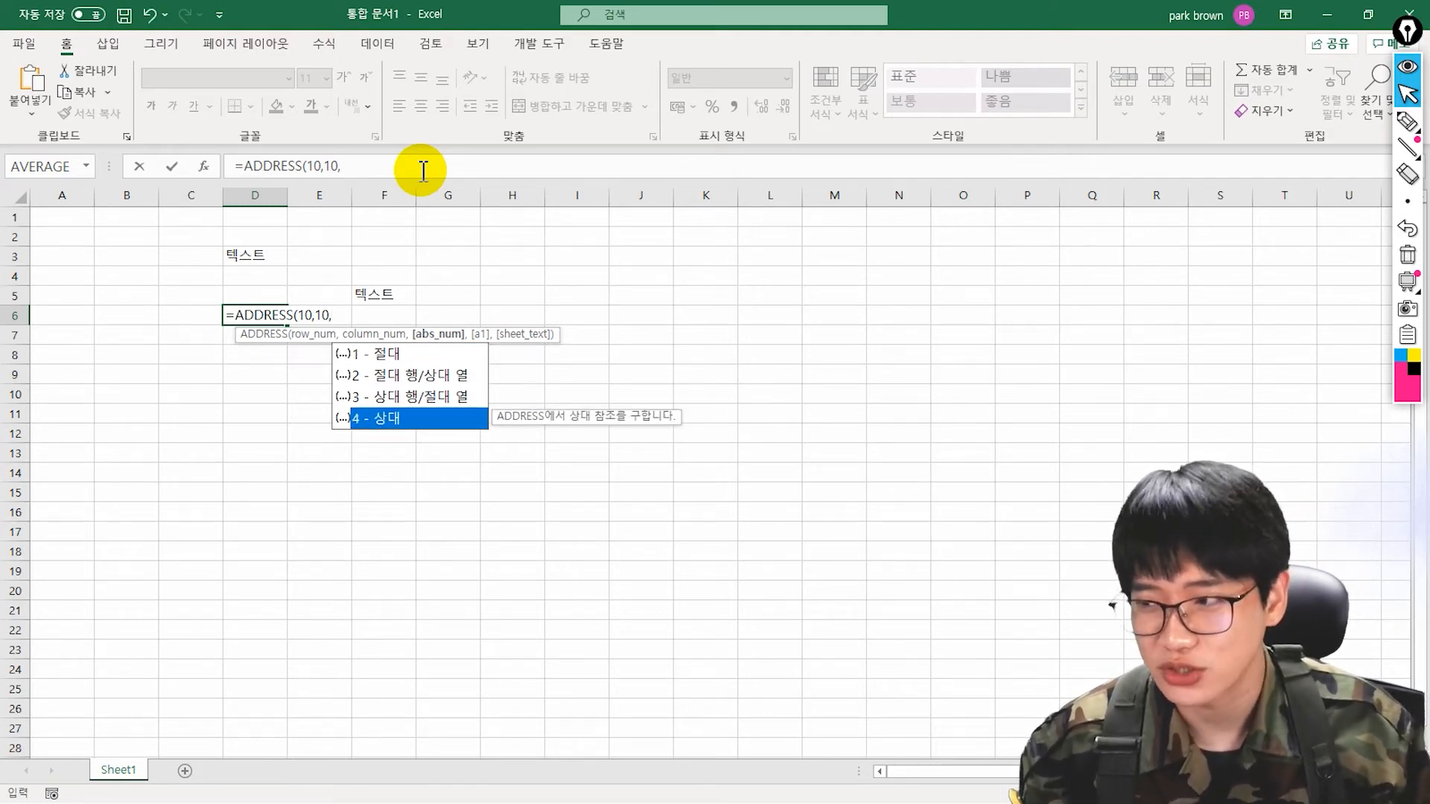
pyautogui.press('Tab')
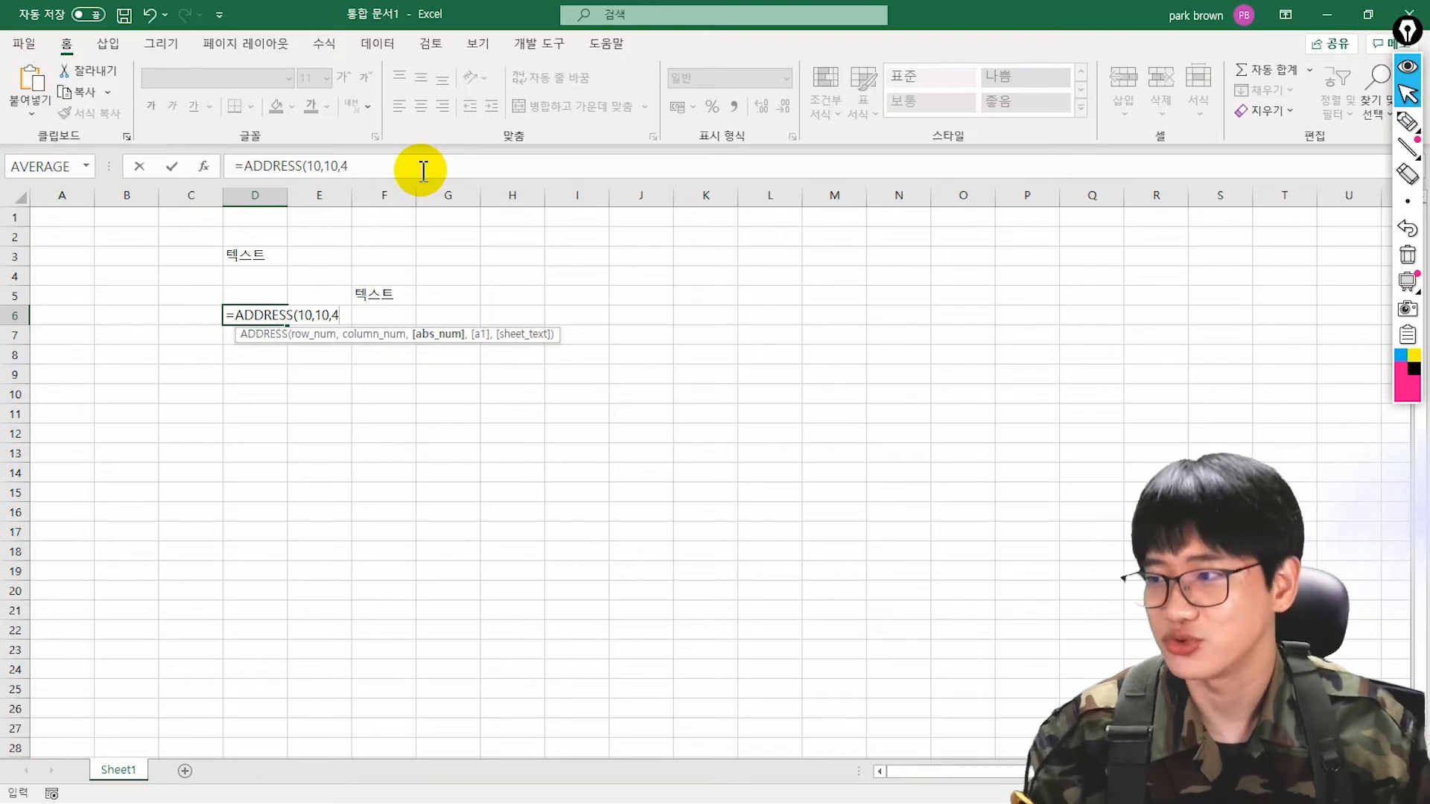
pyautogui.write(',')
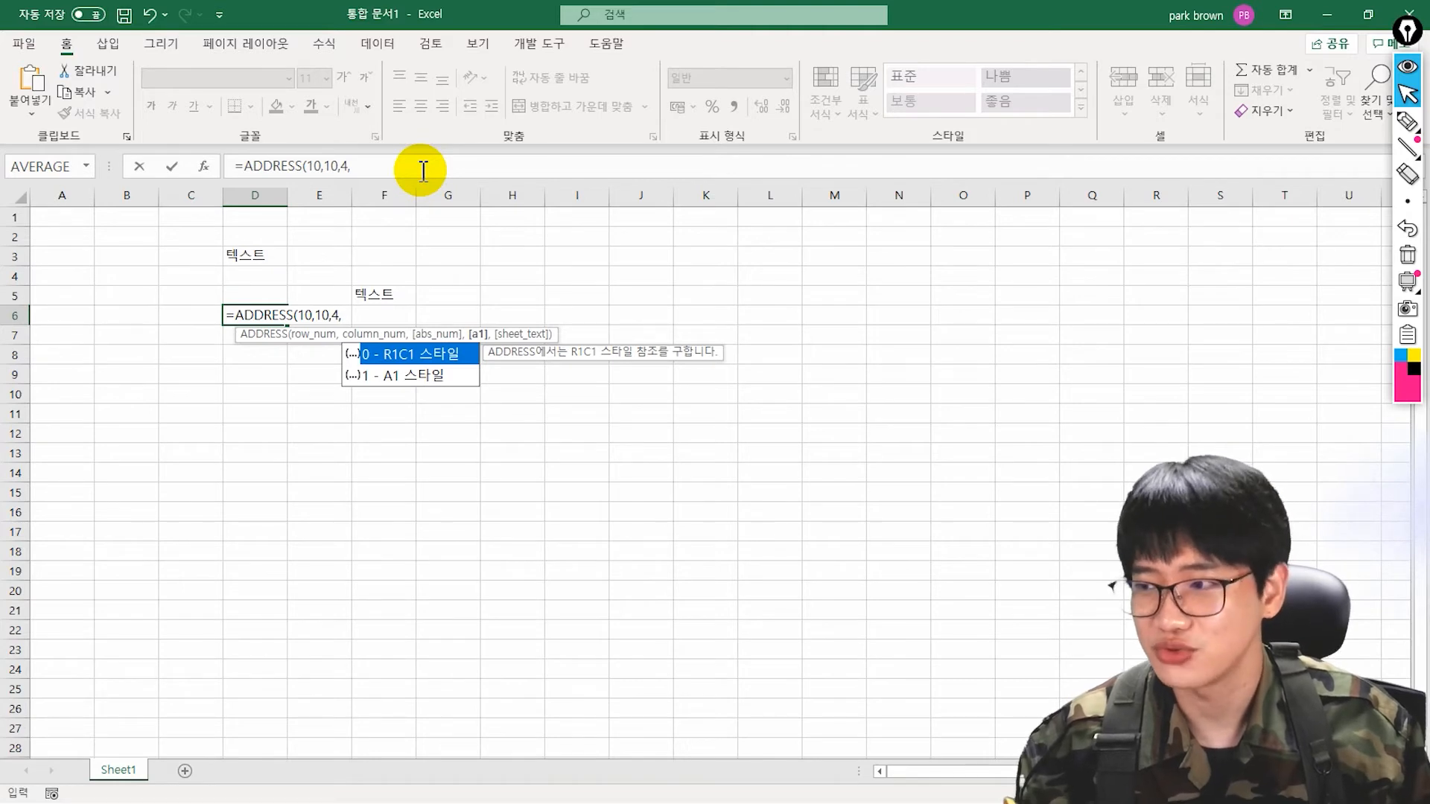
pyautogui.press('Tab')
pyautogui.write(',')
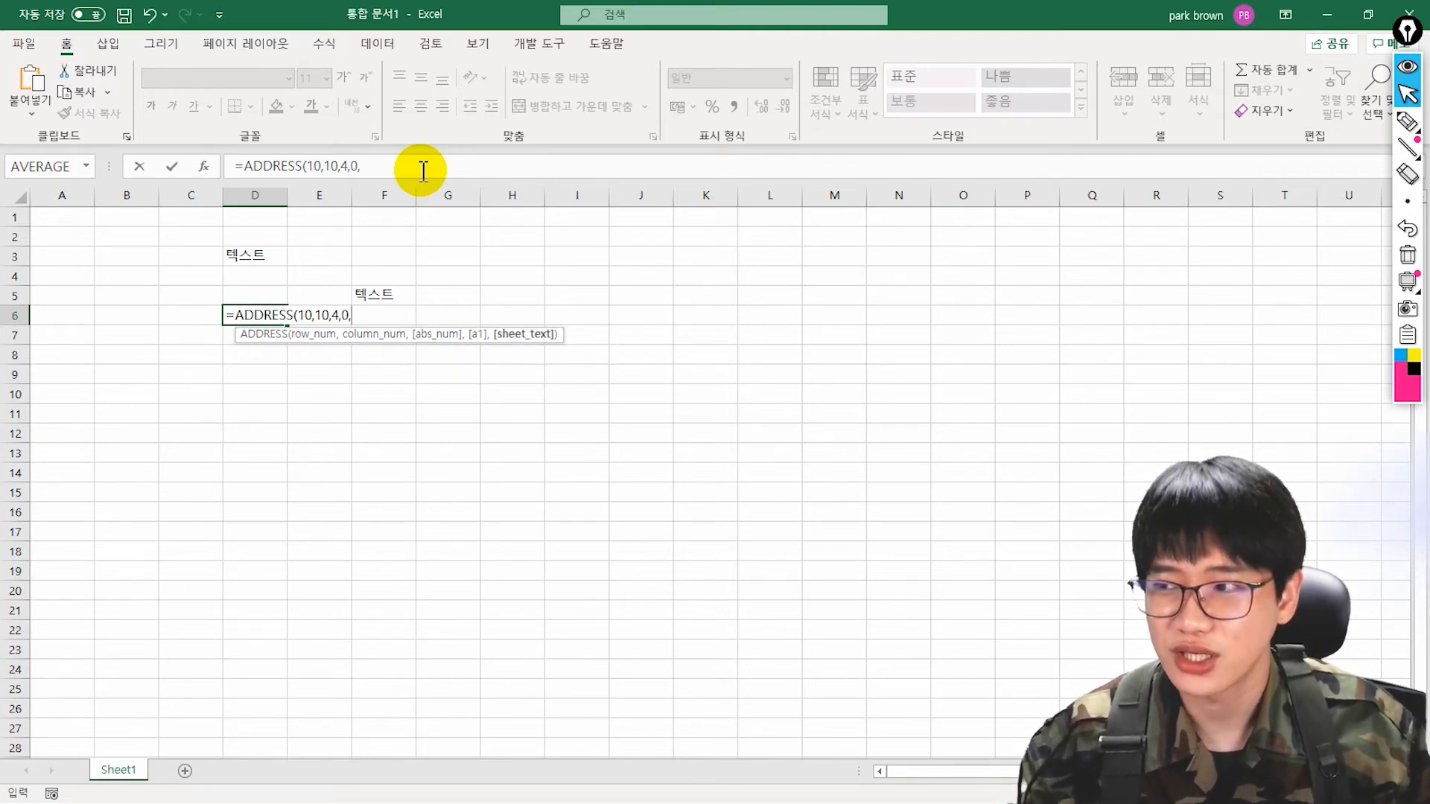
pyautogui.press('BackSpace')
pyautogui.write(')')
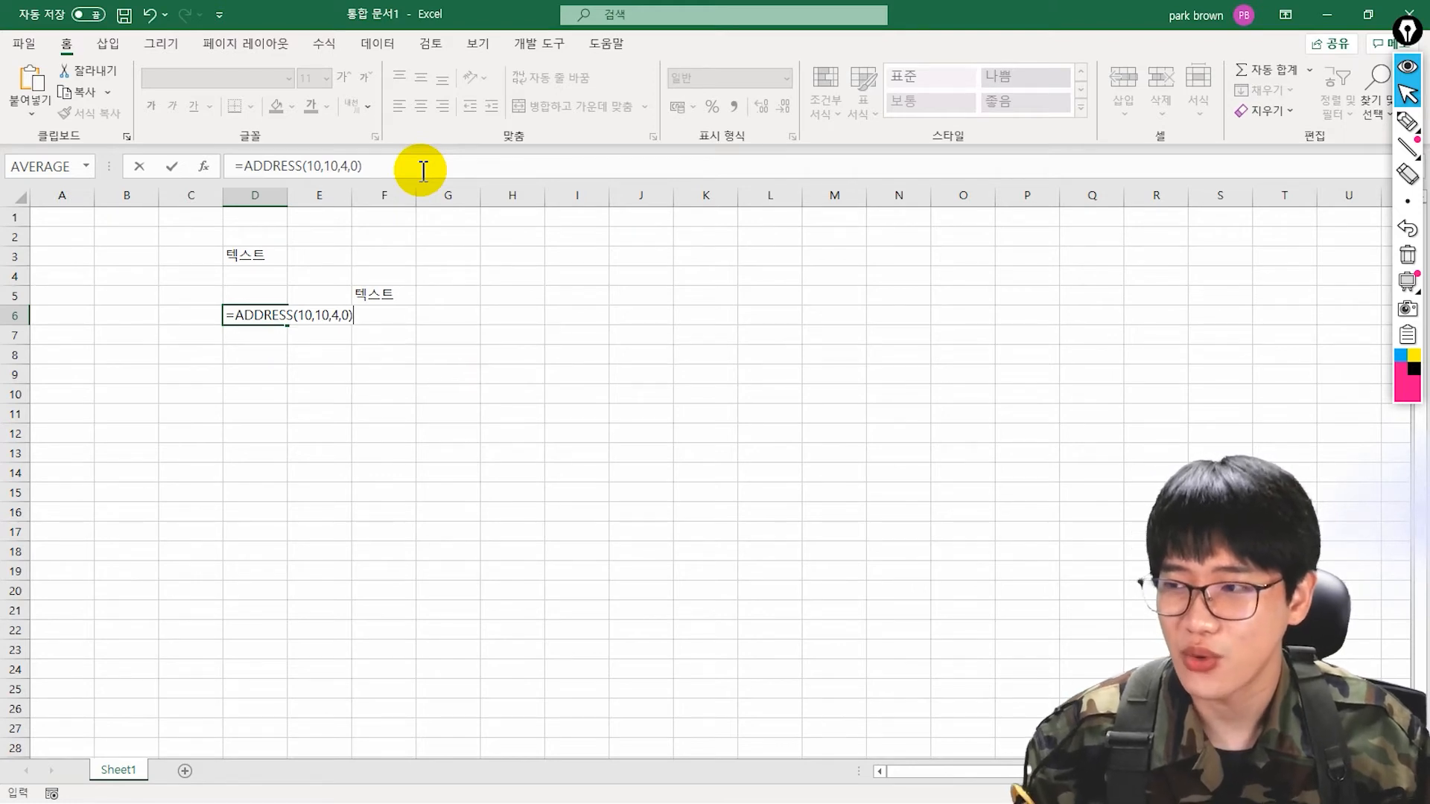
pyautogui.press('Return')
pyautogui.click(259, 321)
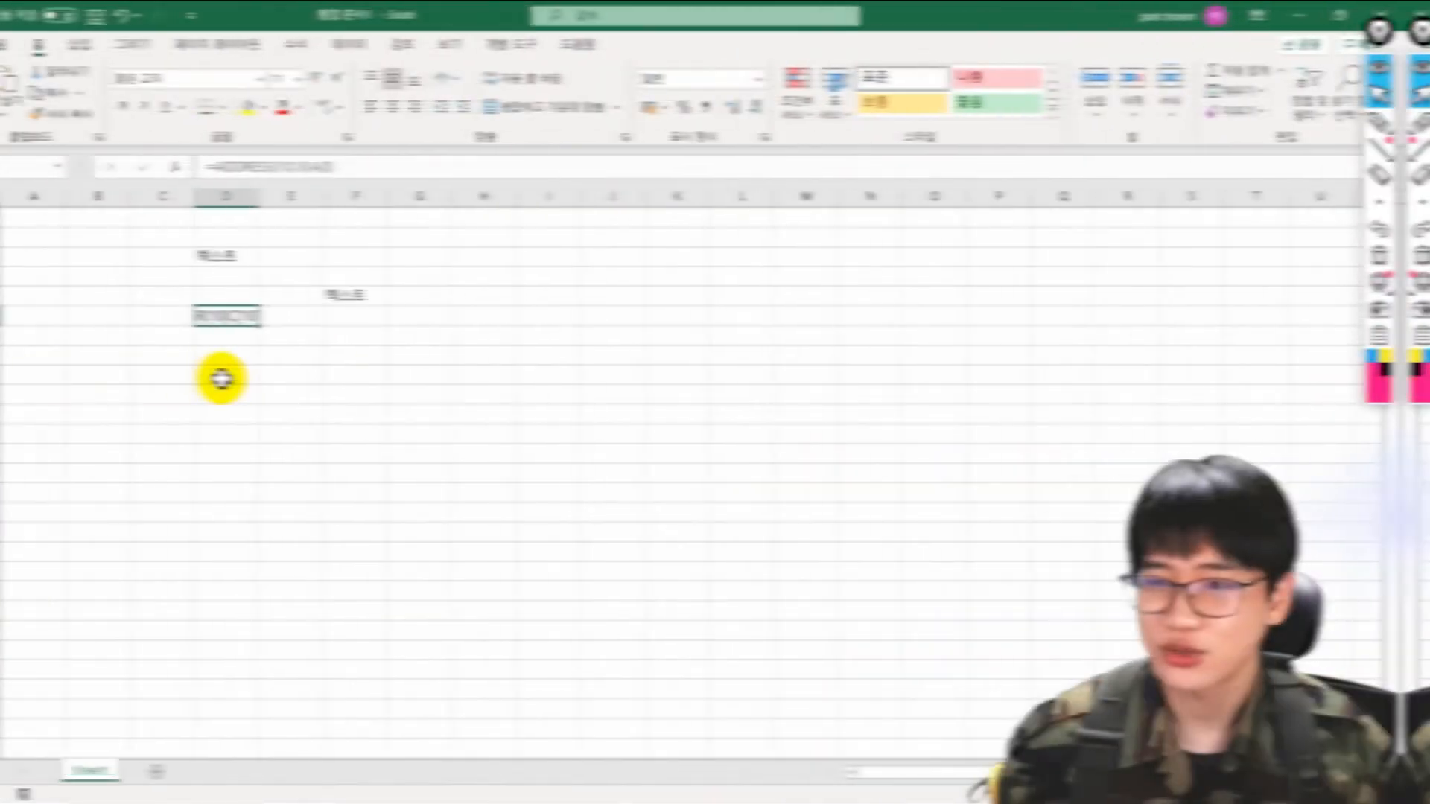
# Handwrite "Row vs column" in pink across the upper part of the sheet, circling "vs" and underlining "Row".
pyautogui.moveTo(495, 251); pyautogui.dragTo(477, 307)
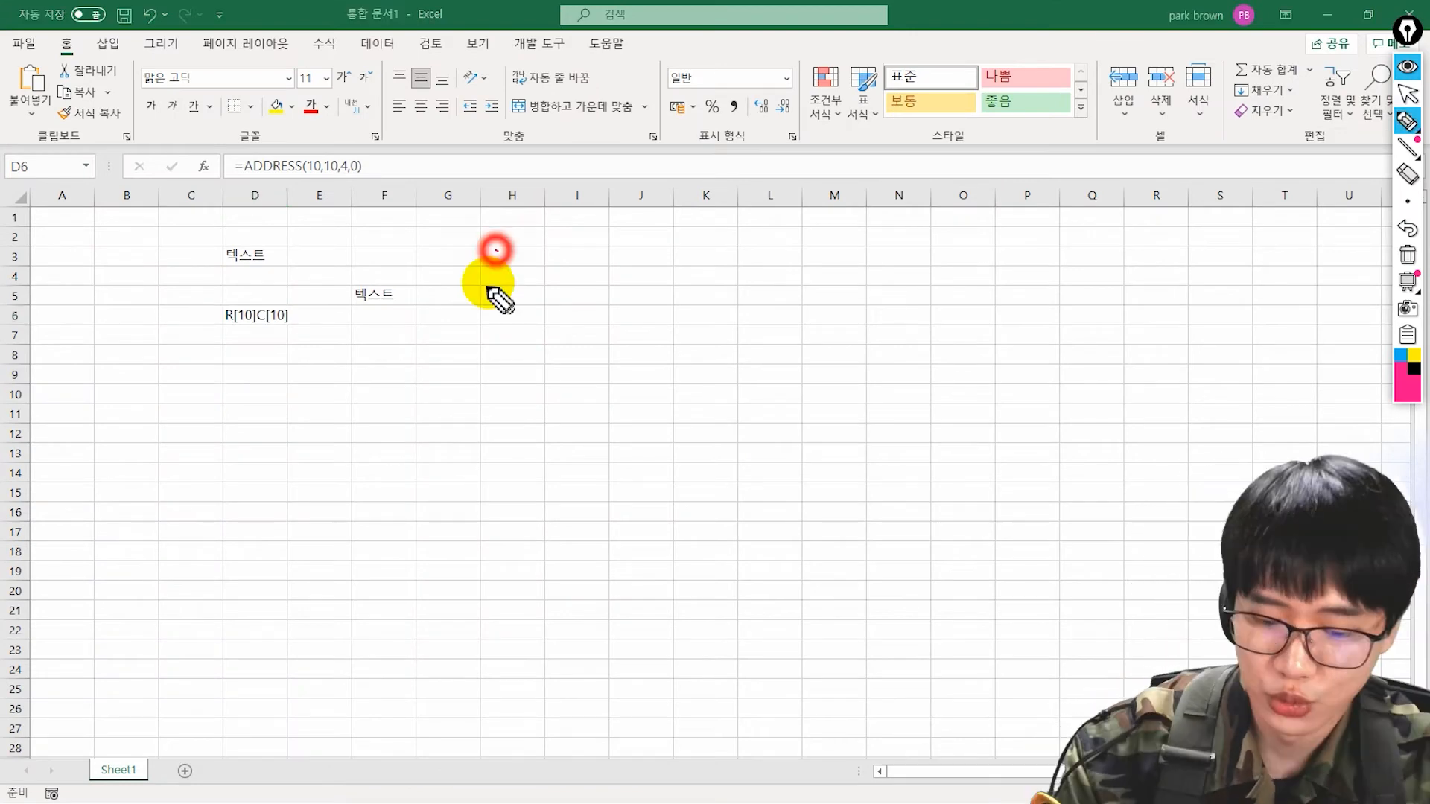
pyautogui.moveTo(497, 253)
pyautogui.mouseDown()
pyautogui.moveTo(524, 301)
pyautogui.moveTo(549, 262)
pyautogui.mouseUp()
pyautogui.moveTo(570, 254); pyautogui.dragTo(633, 253)
pyautogui.moveTo(754, 249); pyautogui.dragTo(761, 273)
pyautogui.moveTo(770, 248)
pyautogui.mouseDown()
pyautogui.moveTo(773, 272)
pyautogui.moveTo(772, 250)
pyautogui.mouseUp()
pyautogui.moveTo(807, 218); pyautogui.dragTo(791, 286)
pyautogui.moveTo(813, 257); pyautogui.dragTo(899, 276)
pyautogui.moveTo(913, 257); pyautogui.dragTo(947, 265)
pyautogui.moveTo(645, 255); pyautogui.dragTo(673, 254)
pyautogui.moveTo(690, 252)
pyautogui.mouseDown()
pyautogui.moveTo(675, 278)
pyautogui.moveTo(706, 289)
pyautogui.moveTo(646, 311)
pyautogui.mouseUp()
pyautogui.click(698, 289)
pyautogui.moveTo(708, 321); pyautogui.dragTo(720, 329)
pyautogui.moveTo(584, 303)
pyautogui.mouseDown()
pyautogui.moveTo(435, 308)
pyautogui.moveTo(575, 313)
pyautogui.mouseUp()
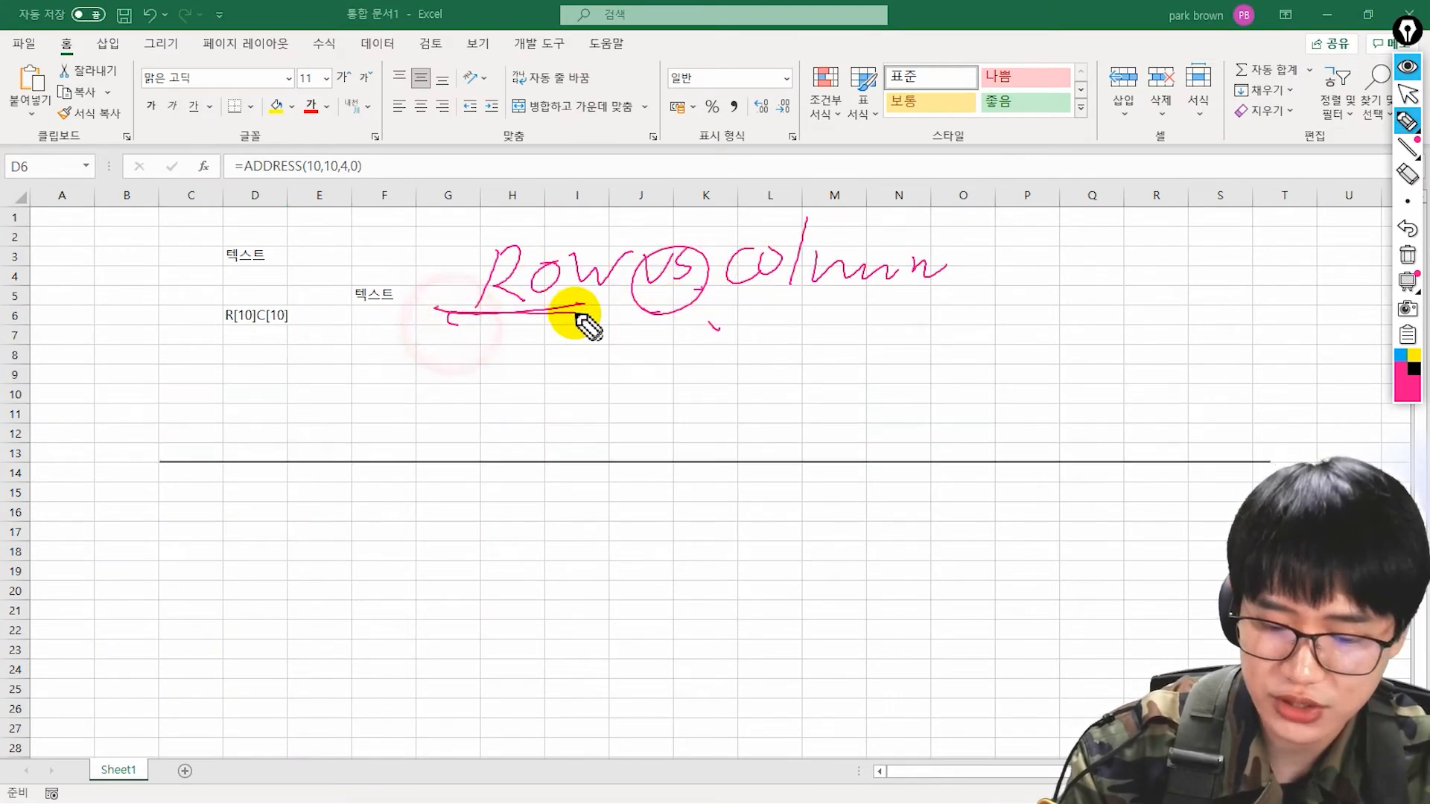
# Handwrite "In a" before "Row" and draw four stick figures standing side by side below it.
pyautogui.moveTo(259, 278)
pyautogui.mouseDown()
pyautogui.moveTo(259, 306)
pyautogui.moveTo(277, 302)
pyautogui.mouseUp()
pyautogui.moveTo(283, 303); pyautogui.dragTo(310, 302)
pyautogui.moveTo(391, 282)
pyautogui.mouseDown()
pyautogui.moveTo(394, 302)
pyautogui.moveTo(419, 307)
pyautogui.mouseUp()
pyautogui.moveTo(269, 388)
pyautogui.mouseDown()
pyautogui.moveTo(271, 405)
pyautogui.moveTo(319, 415)
pyautogui.moveTo(374, 390)
pyautogui.moveTo(397, 403)
pyautogui.mouseUp()
pyautogui.moveTo(375, 428); pyautogui.dragTo(402, 422)
pyautogui.moveTo(458, 378); pyautogui.dragTo(464, 396)
pyautogui.moveTo(445, 421); pyautogui.dragTo(484, 419)
pyautogui.click(510, 430)
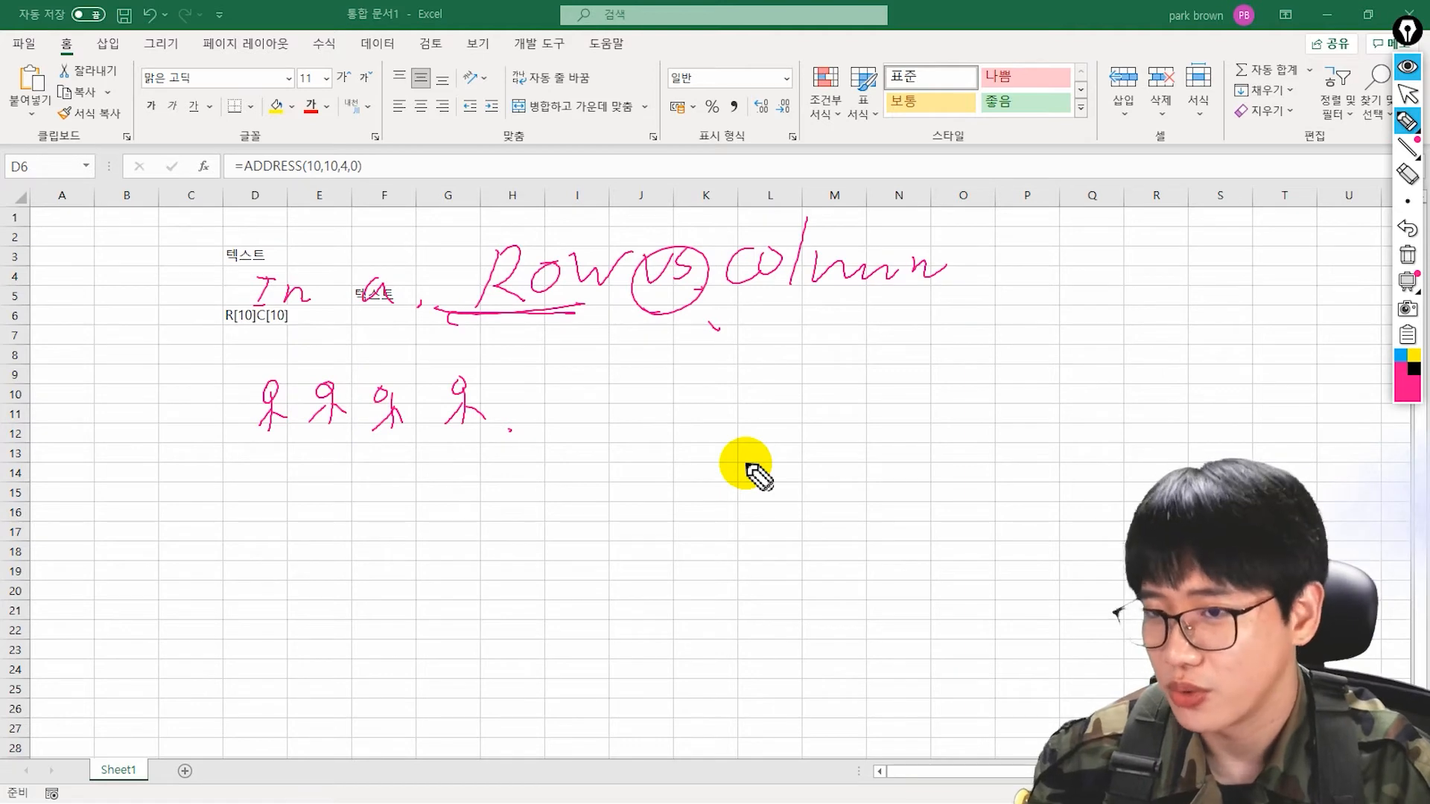
# Underline the handwritten "column", write "= 기둥" after it, and circle the word together with its translation.
pyautogui.moveTo(721, 304); pyautogui.dragTo(938, 301)
pyautogui.moveTo(730, 316); pyautogui.dragTo(967, 326)
pyautogui.moveTo(1002, 242); pyautogui.dragTo(1030, 300)
pyautogui.moveTo(1058, 243); pyautogui.dragTo(1077, 258)
pyautogui.moveTo(1051, 264); pyautogui.dragTo(1078, 277)
pyautogui.moveTo(835, 345); pyautogui.dragTo(801, 342)
pyautogui.moveTo(786, 315)
pyautogui.mouseDown()
pyautogui.moveTo(744, 271)
pyautogui.moveTo(836, 335)
pyautogui.mouseUp()
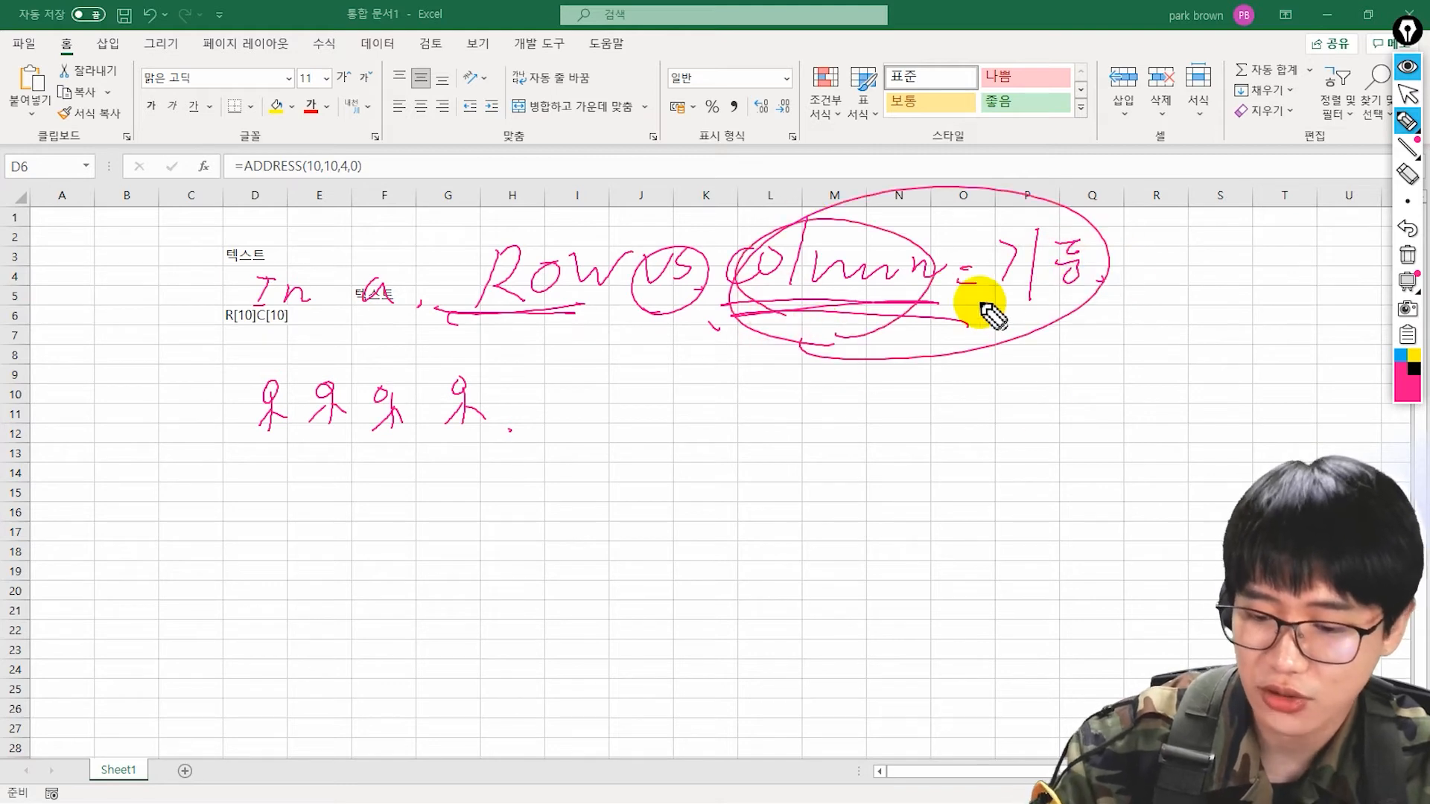
pyautogui.moveTo(955, 304); pyautogui.dragTo(984, 307)
# Draw tall pillar-like outlines down worksheet columns F, G and H.
pyautogui.moveTo(348, 183)
pyautogui.mouseDown()
pyautogui.moveTo(353, 573)
pyautogui.moveTo(417, 198)
pyautogui.moveTo(431, 604)
pyautogui.mouseUp()
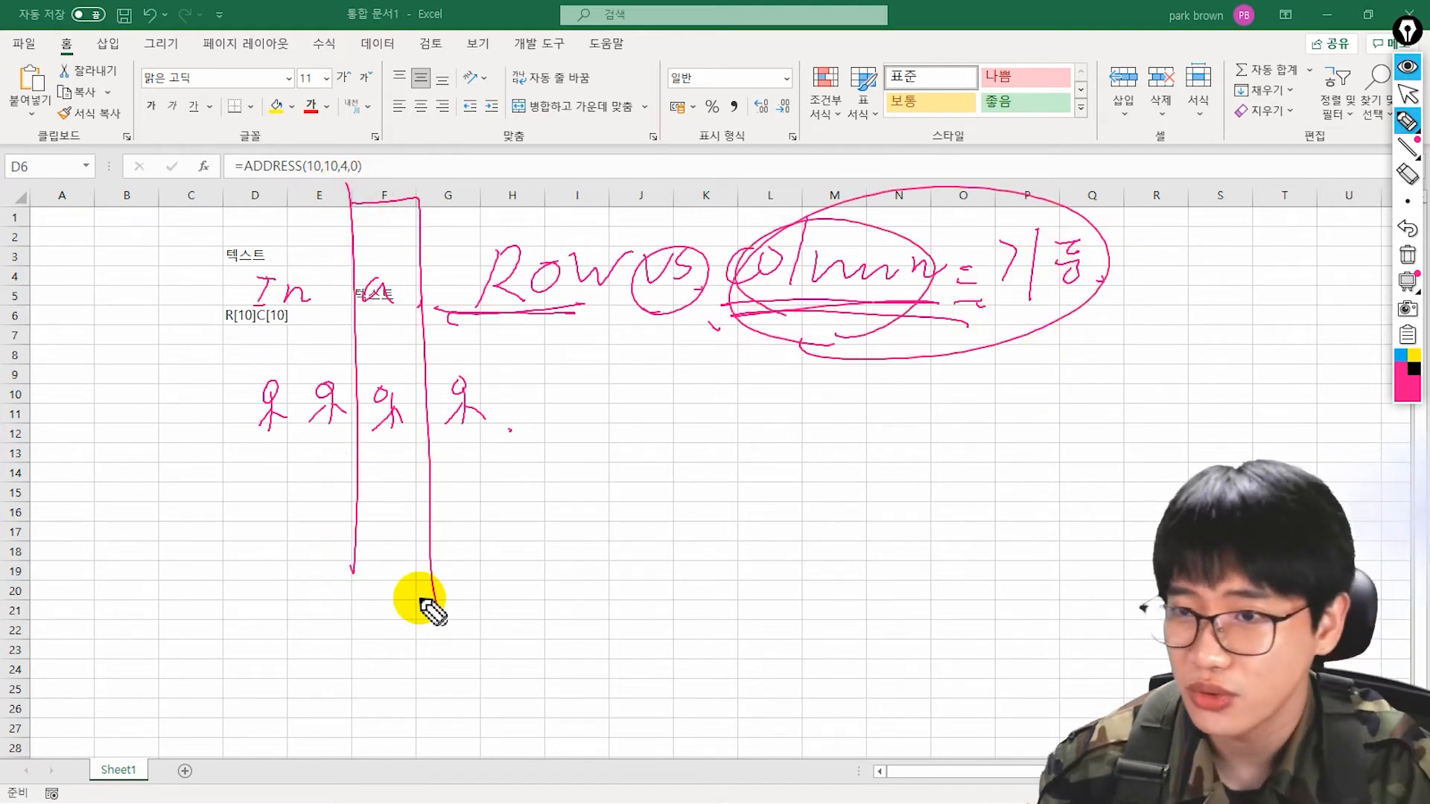
pyautogui.moveTo(422, 196); pyautogui.dragTo(416, 337)
pyautogui.moveTo(422, 196); pyautogui.dragTo(483, 301)
pyautogui.moveTo(491, 186)
pyautogui.mouseDown()
pyautogui.moveTo(488, 261)
pyautogui.moveTo(551, 304)
pyautogui.mouseUp()
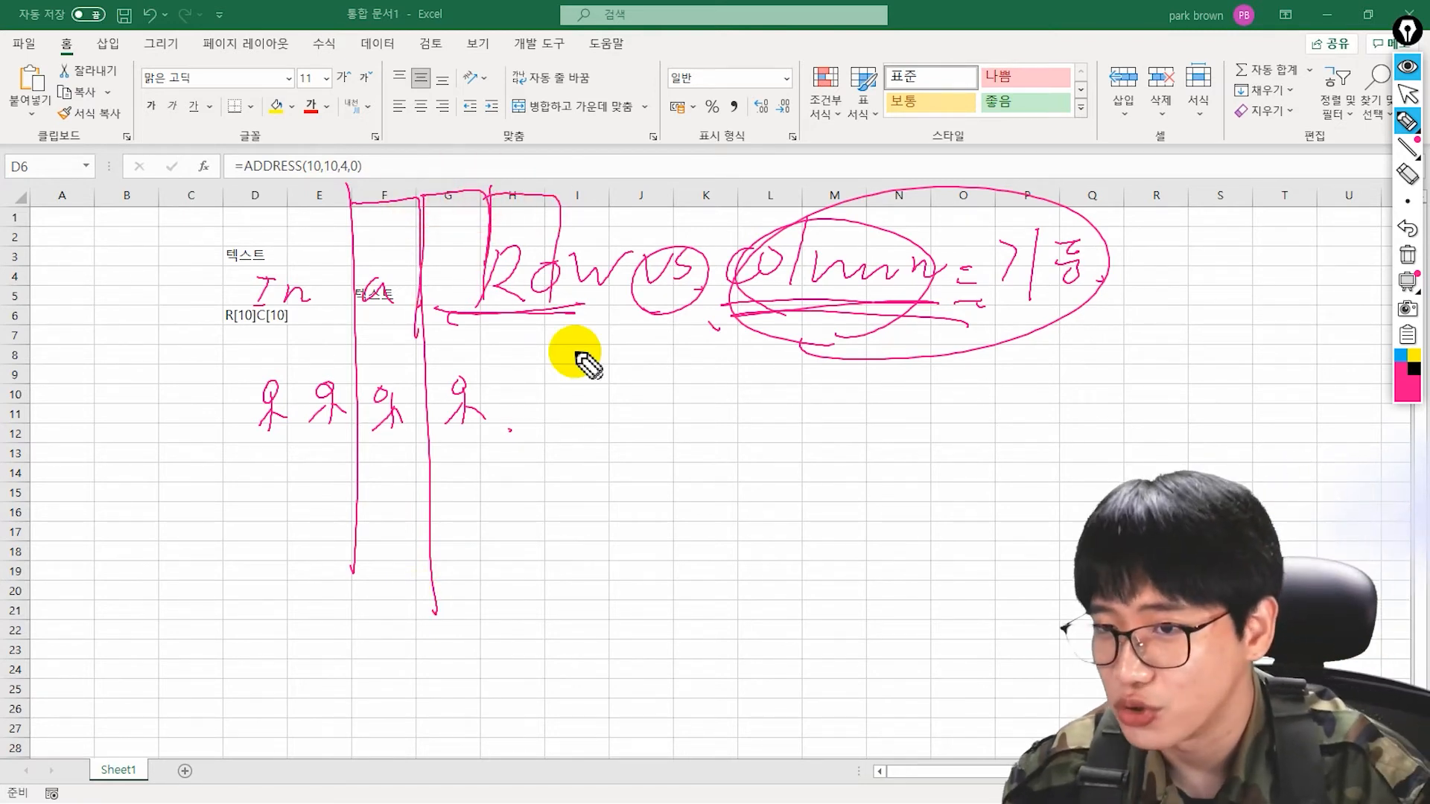
# Circle the handwritten "기둥", "column" and "Row" for emphasis, and outline the upper part of worksheet column C.
pyautogui.moveTo(1039, 229); pyautogui.dragTo(1028, 232)
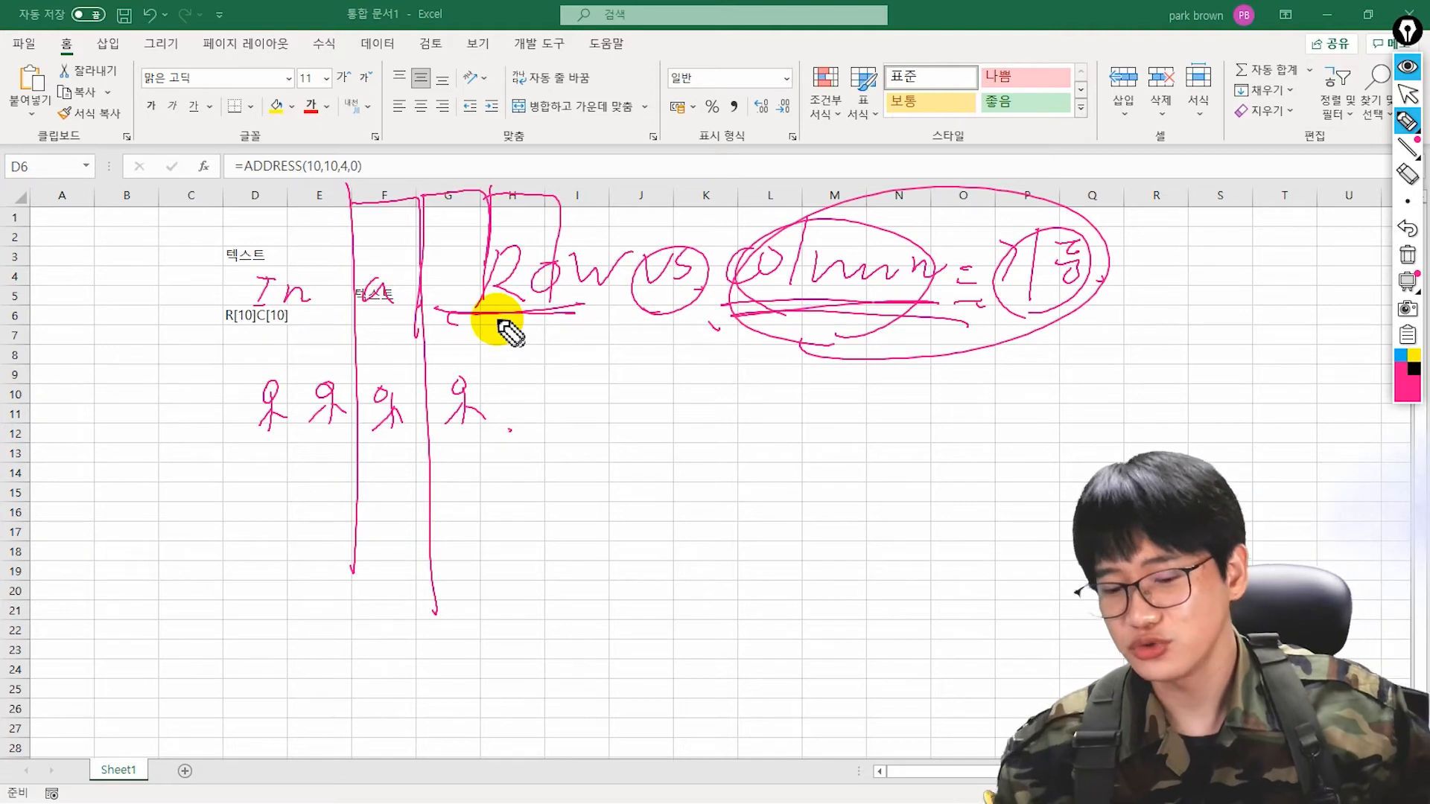
pyautogui.moveTo(812, 344); pyautogui.dragTo(829, 227)
pyautogui.moveTo(890, 193); pyautogui.dragTo(931, 321)
pyautogui.moveTo(544, 319); pyautogui.dragTo(512, 321)
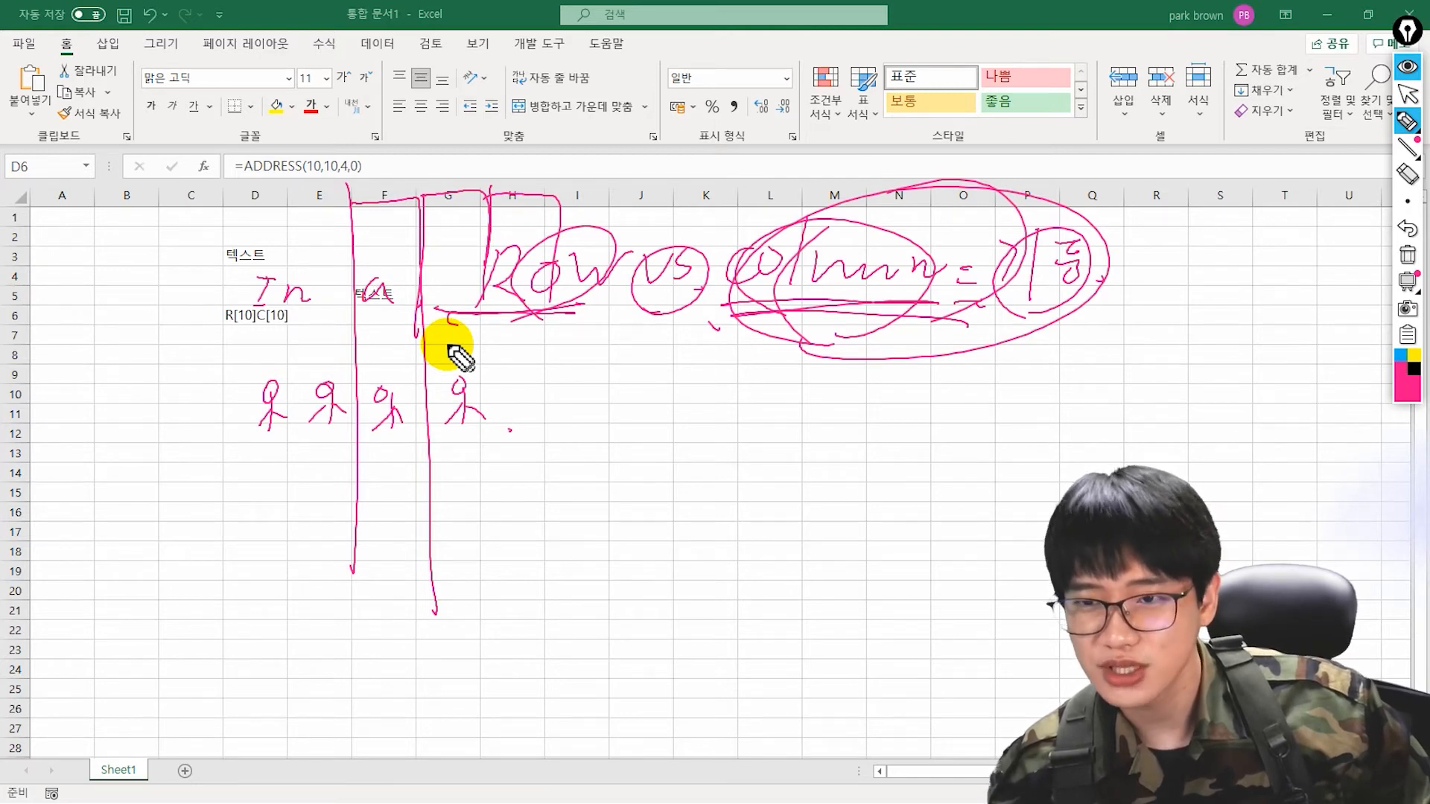
pyautogui.moveTo(157, 203); pyautogui.dragTo(154, 331)
pyautogui.moveTo(150, 211)
pyautogui.mouseDown()
pyautogui.moveTo(226, 266)
pyautogui.moveTo(223, 313)
pyautogui.mouseUp()
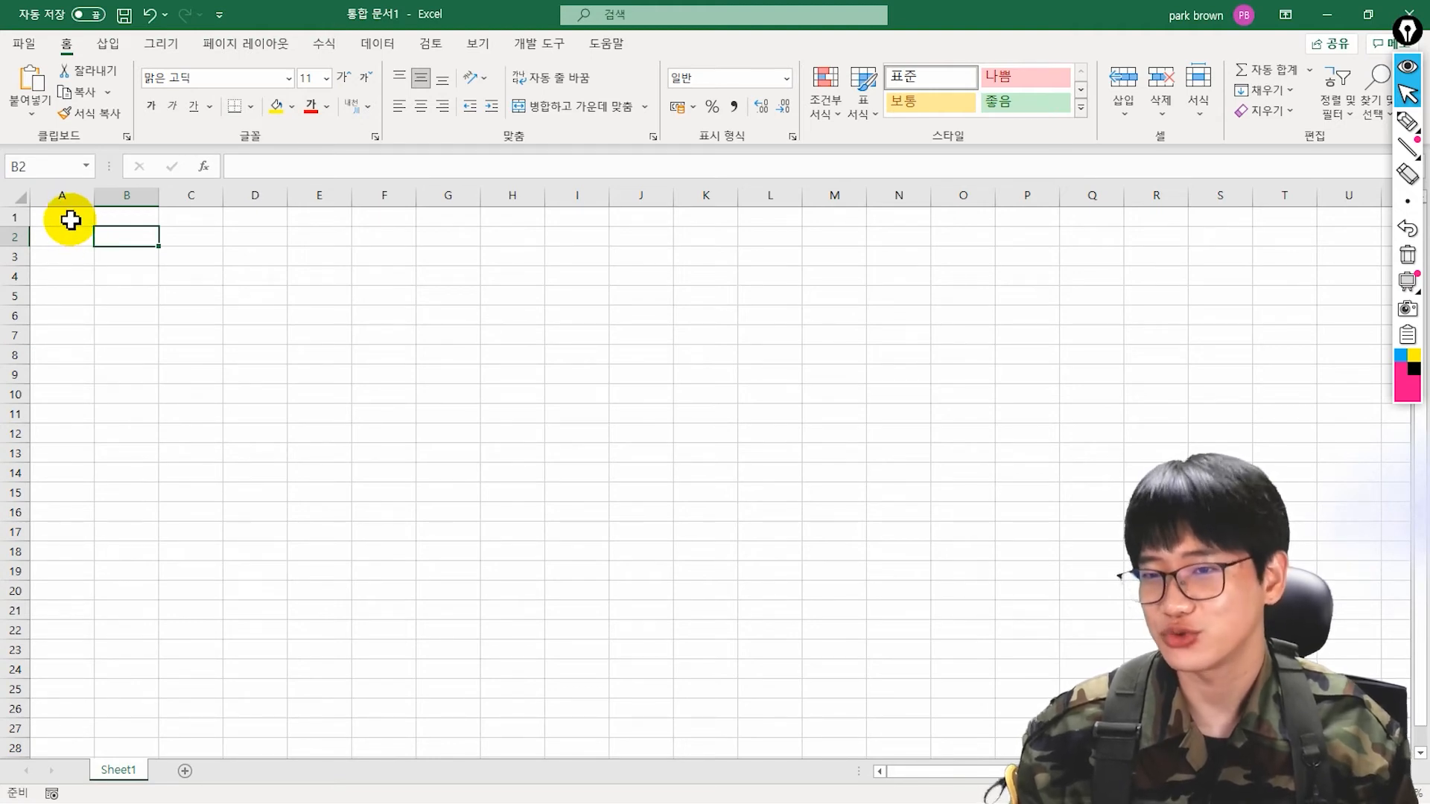
# Enter the values 500, 700 and 900 in cells A1:A3.
pyautogui.click(66, 215)
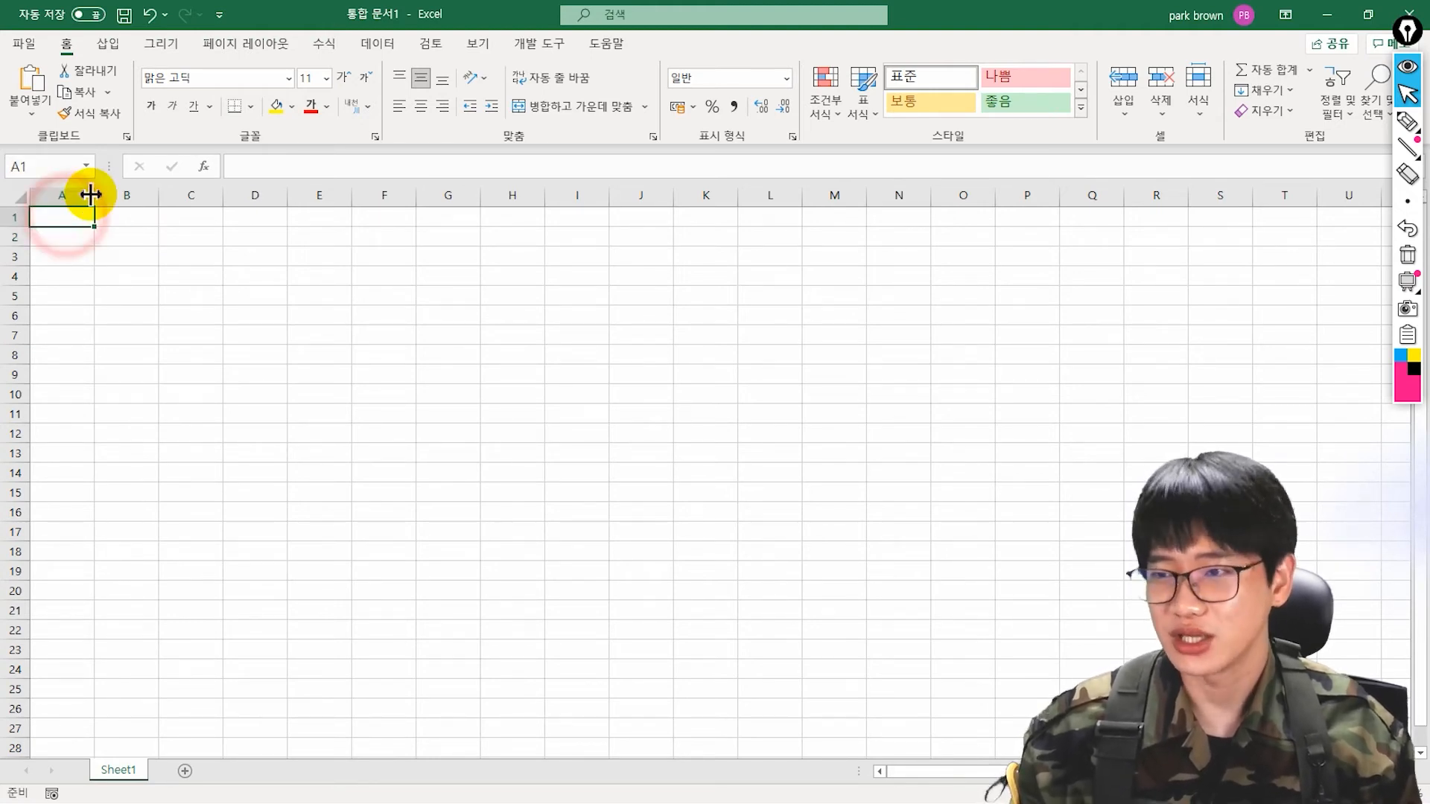
pyautogui.write('500')
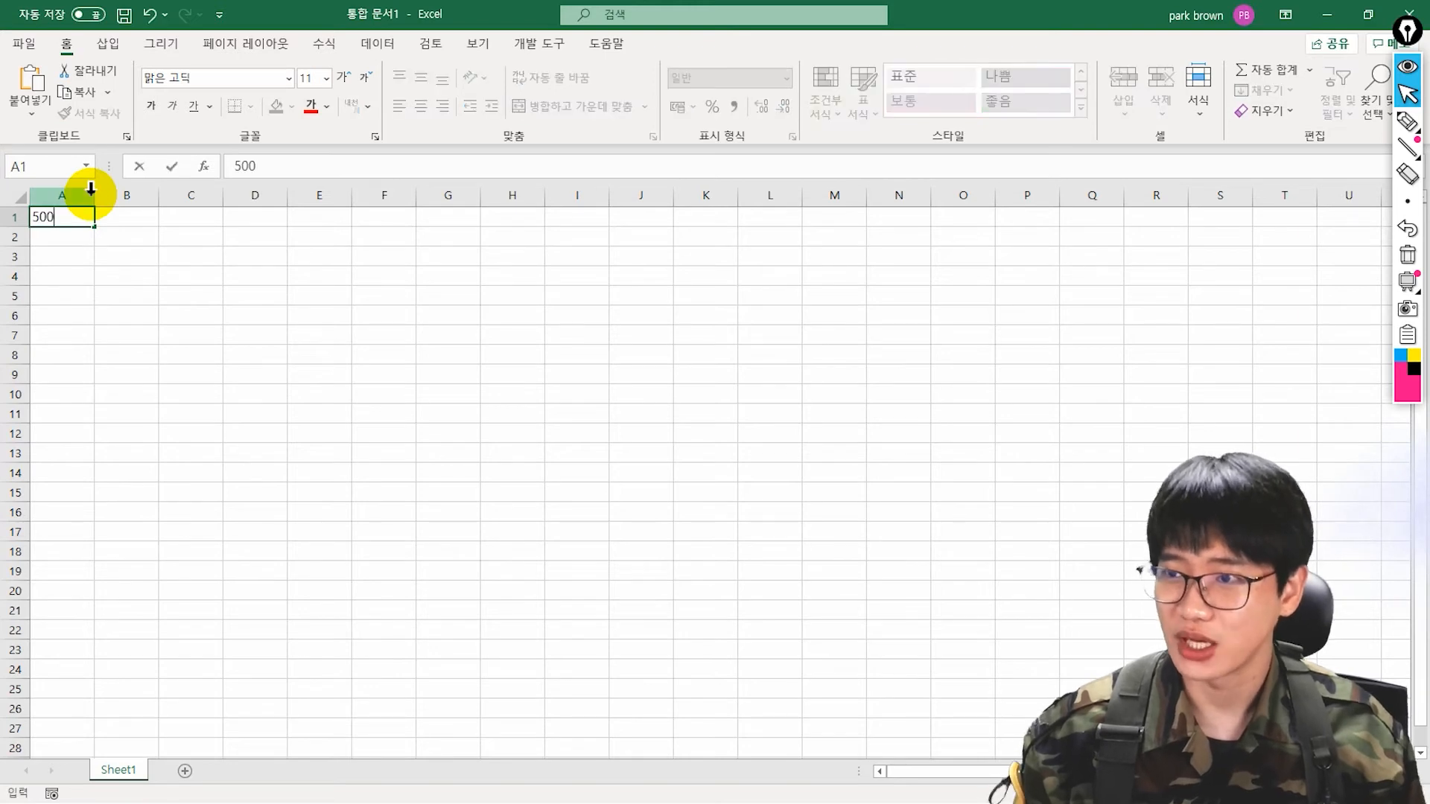
pyautogui.press('Return')
pyautogui.write('700')
pyautogui.press('Return')
pyautogui.write('900')
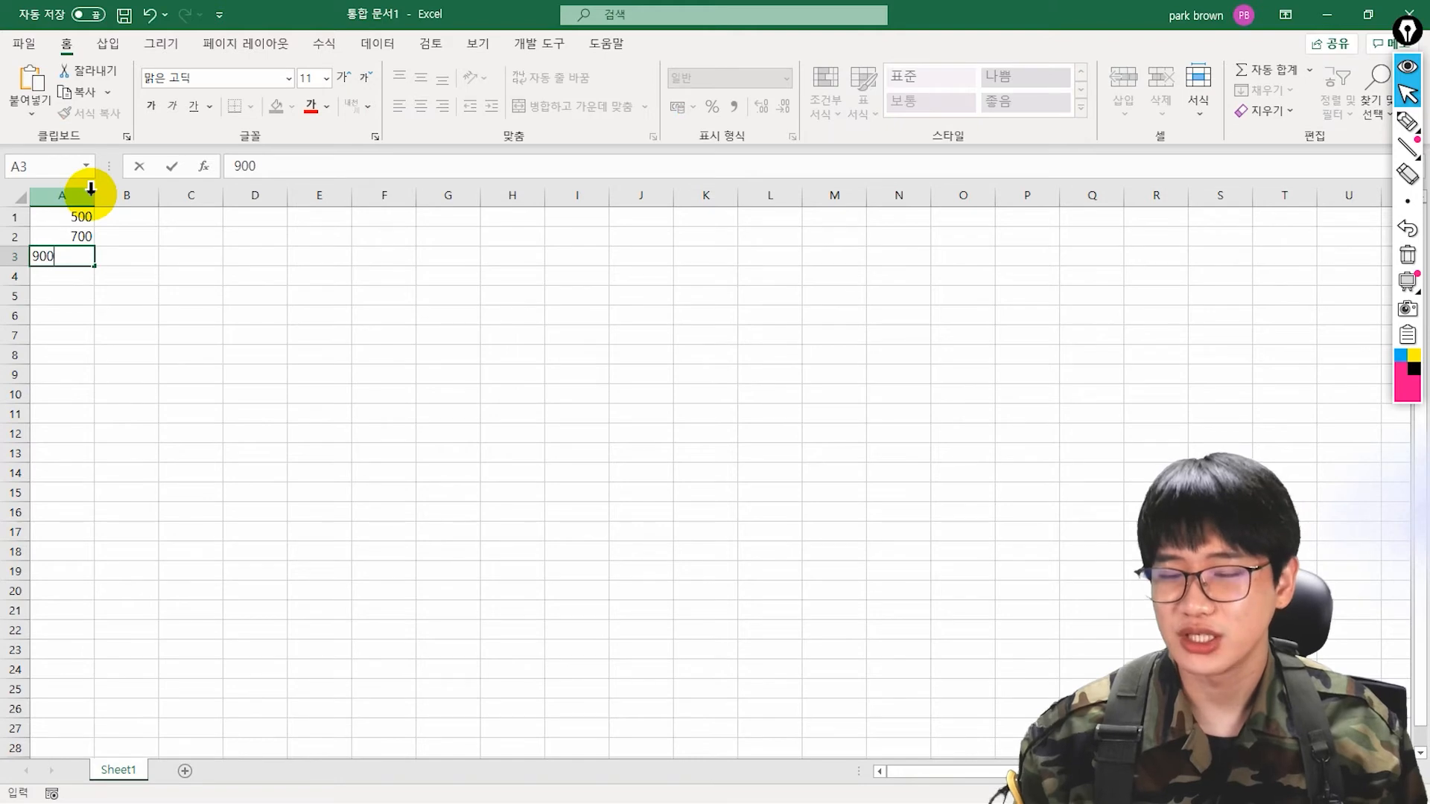
pyautogui.press('Return')
# Enter the formula =A1+A2+A3 in cell C3 to add the three values.
pyautogui.press('Right')
pyautogui.press('Right')
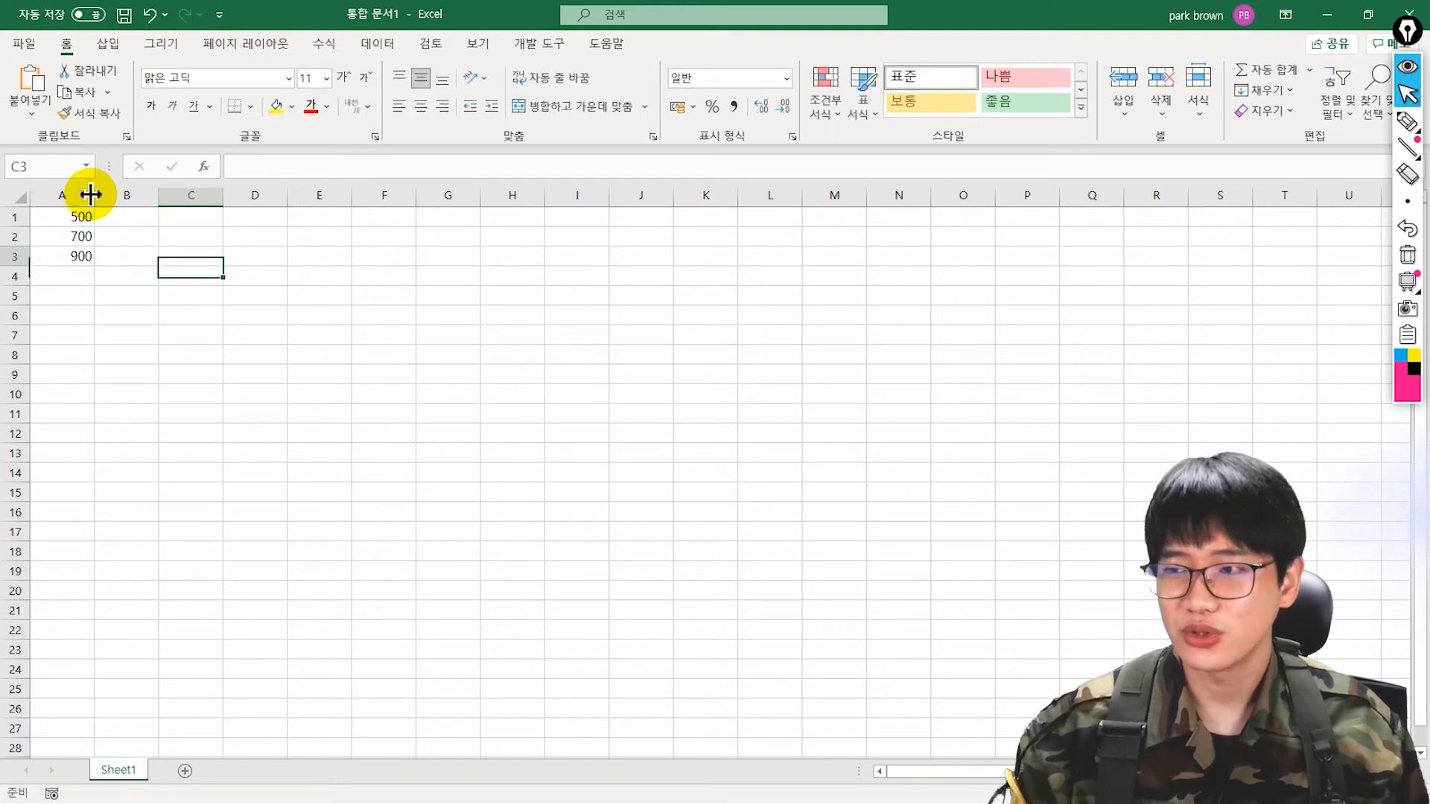
pyautogui.press('Up')
pyautogui.write('=')
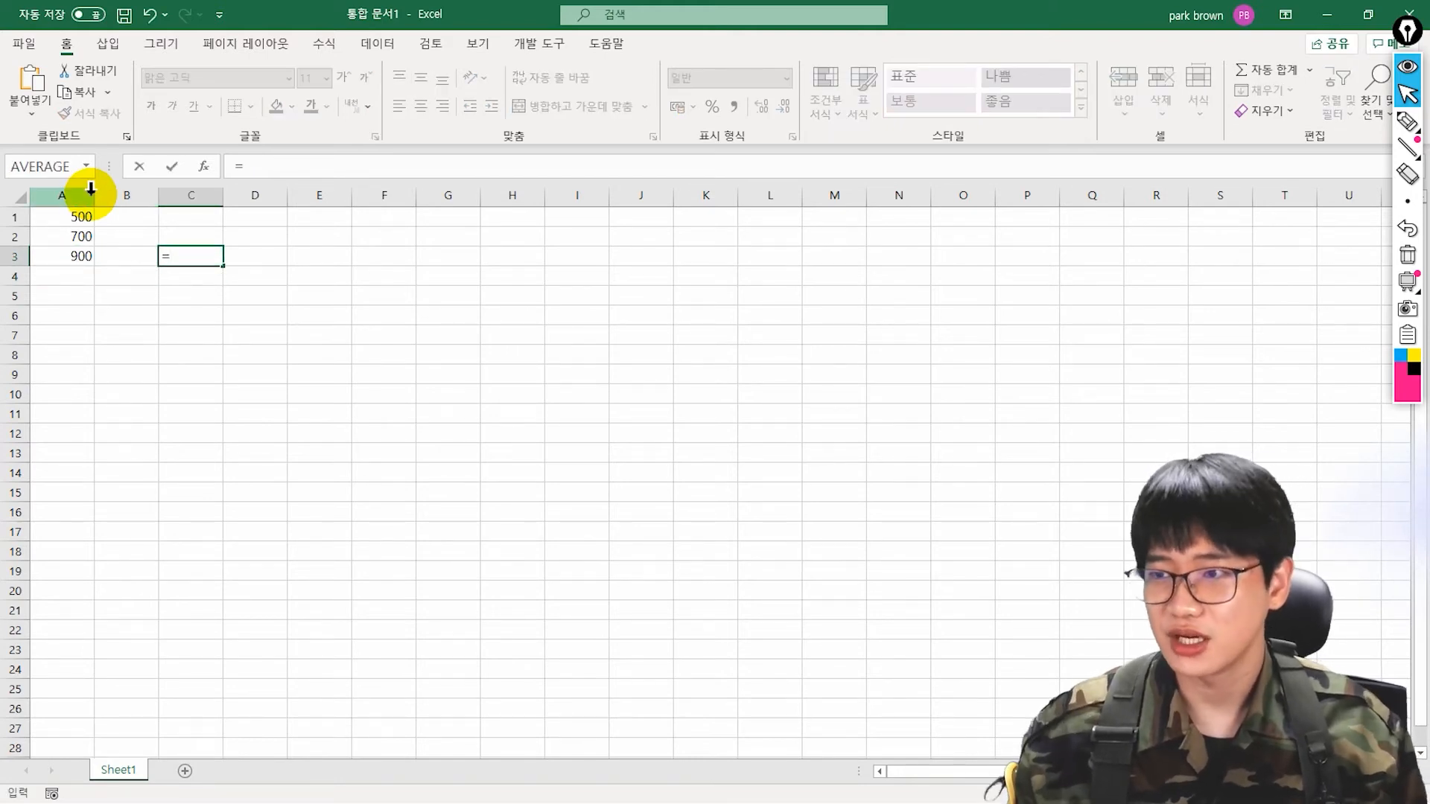
pyautogui.click(60, 217)
pyautogui.write('+')
pyautogui.click(61, 239)
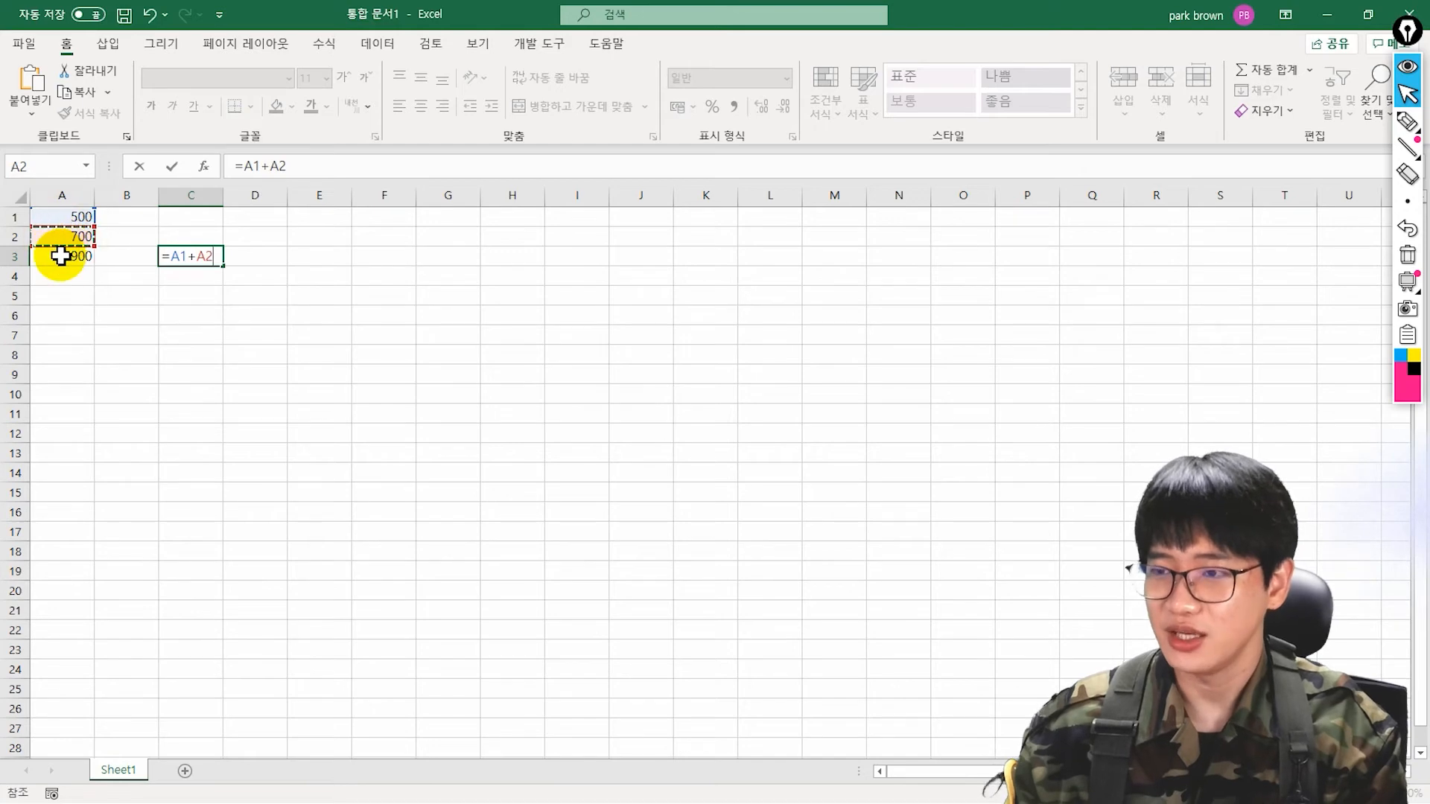
pyautogui.click(61, 256)
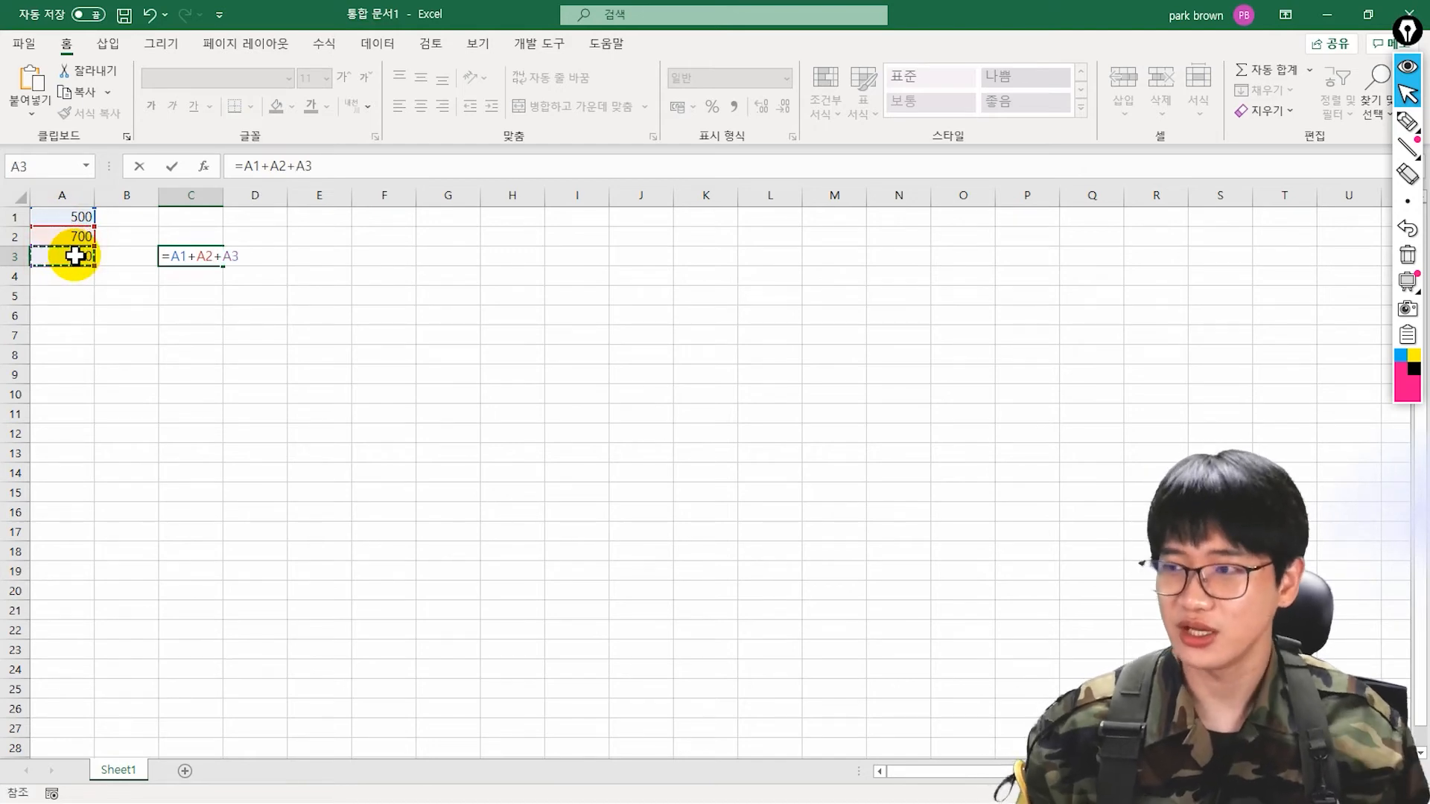
pyautogui.press('Return')
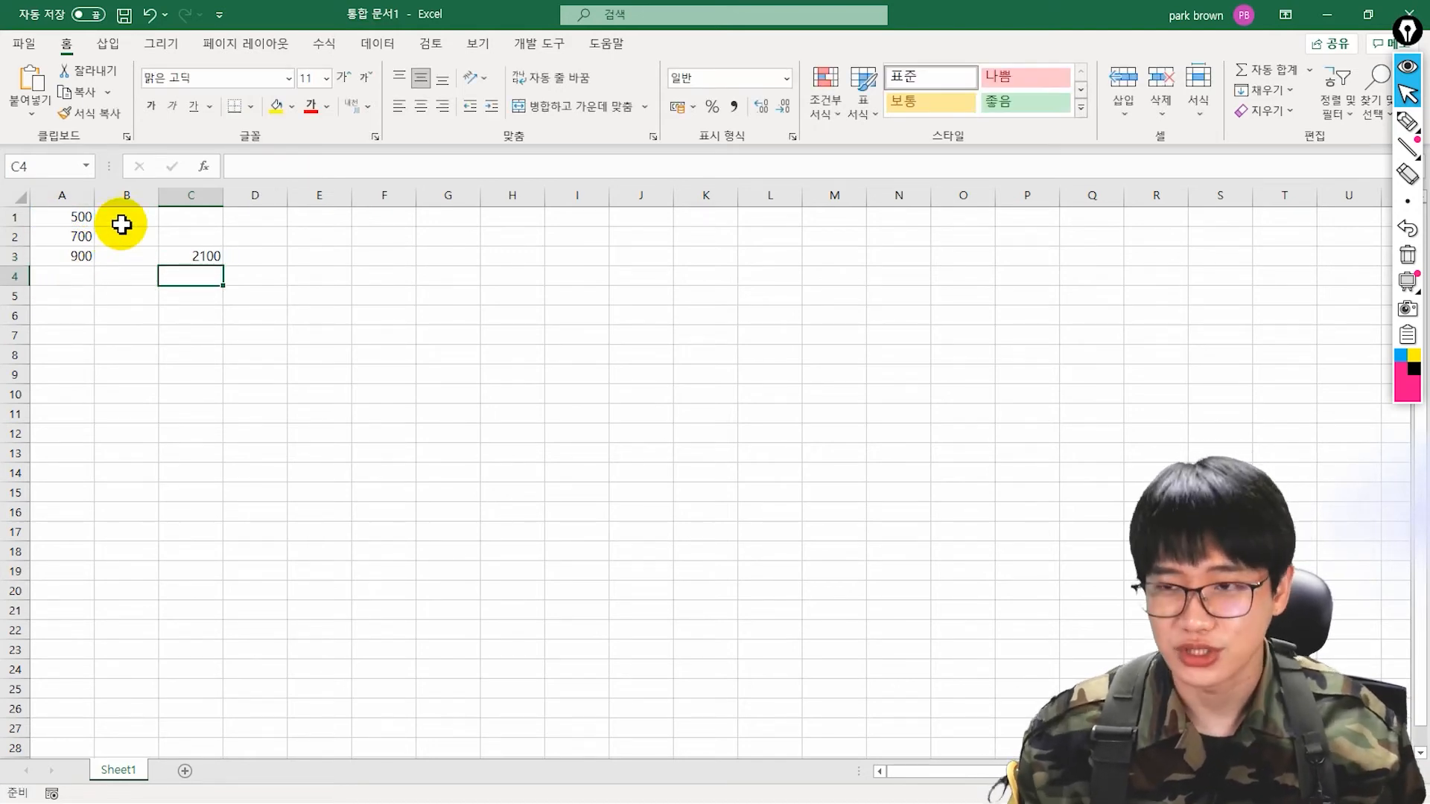
# Turn on the R1C1 reference style in the formula options, with sum cell C3 selected.
pyautogui.click(185, 258)
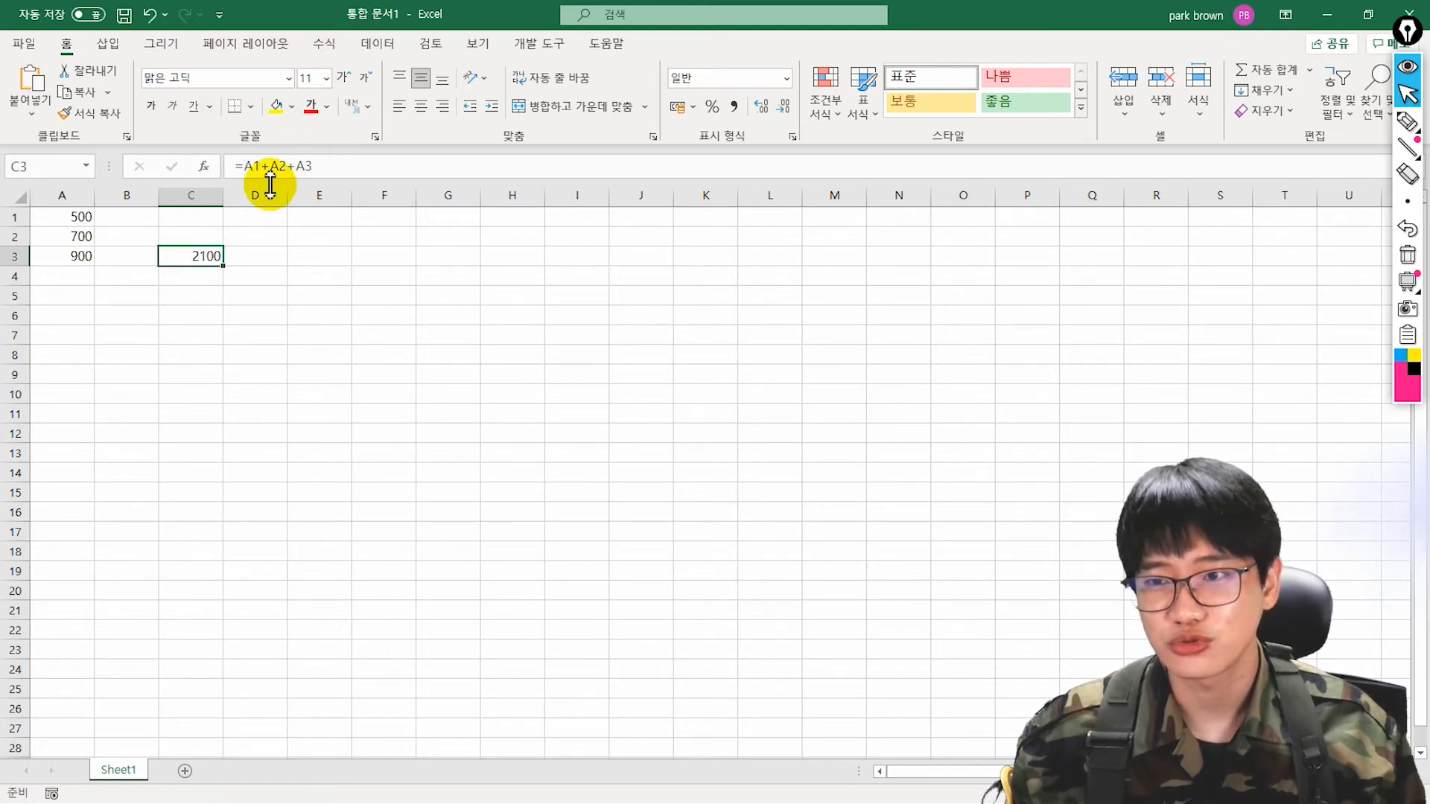
pyautogui.click(23, 43)
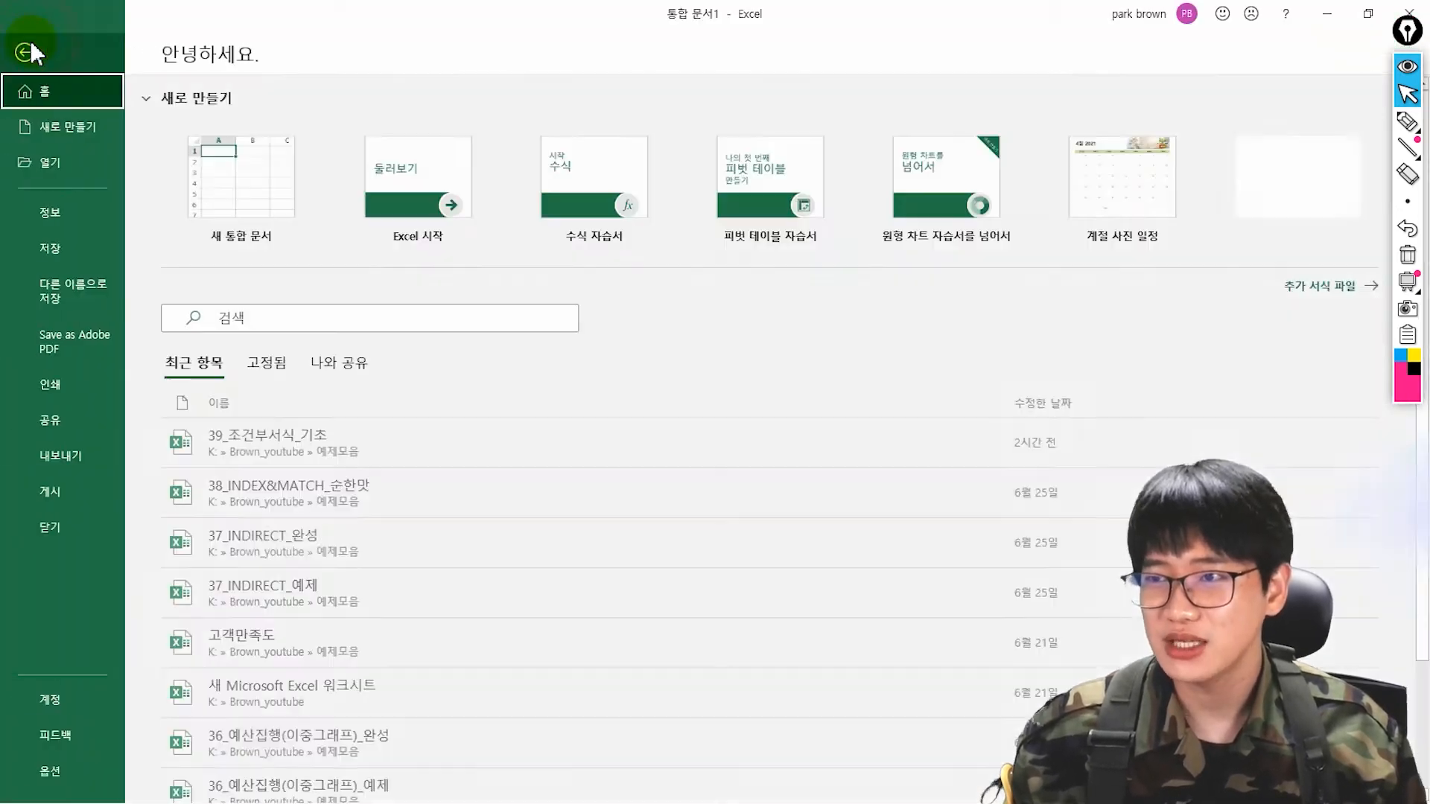
pyautogui.click(70, 782)
pyautogui.moveTo(592, 112); pyautogui.dragTo(454, 70)
pyautogui.click(185, 115)
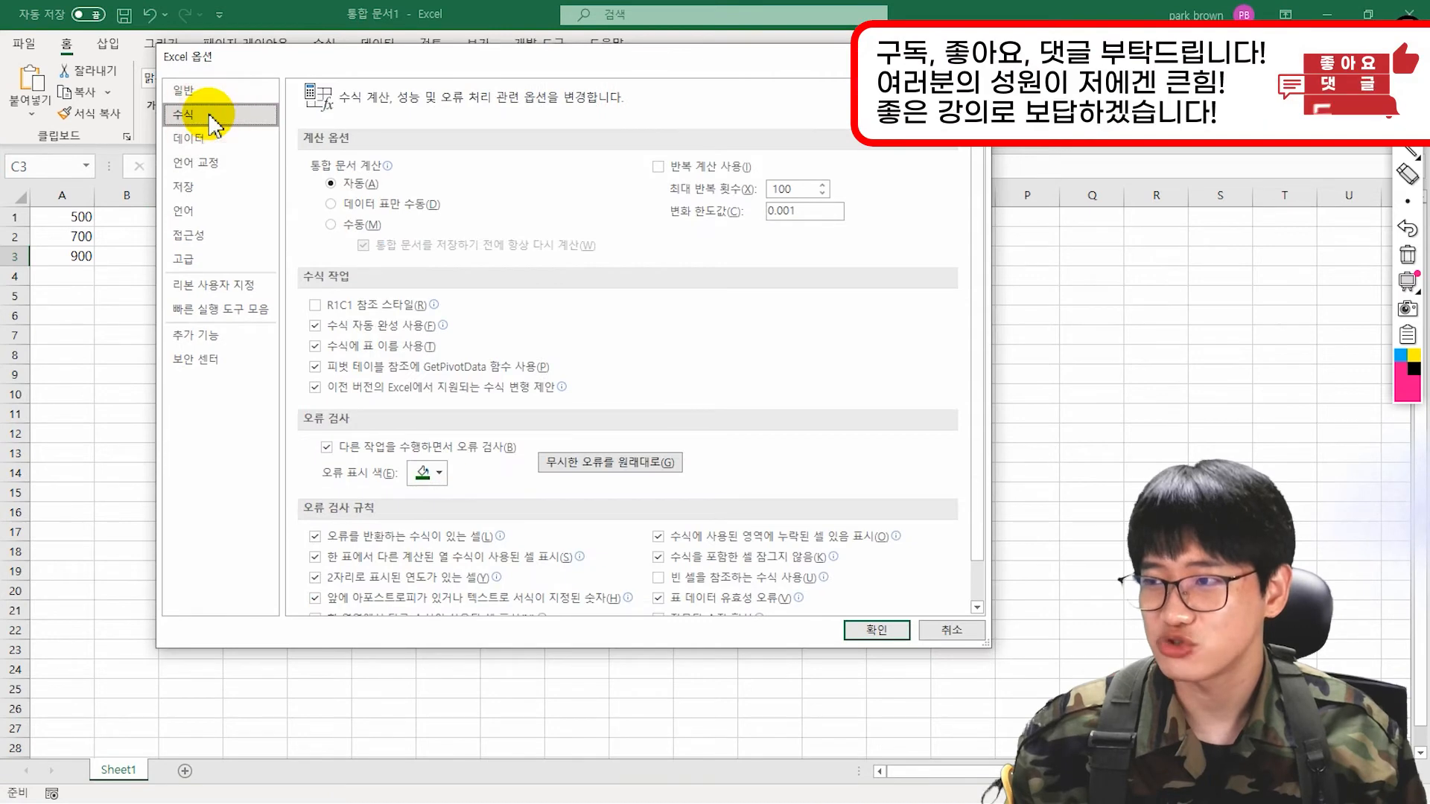
pyautogui.click(350, 305)
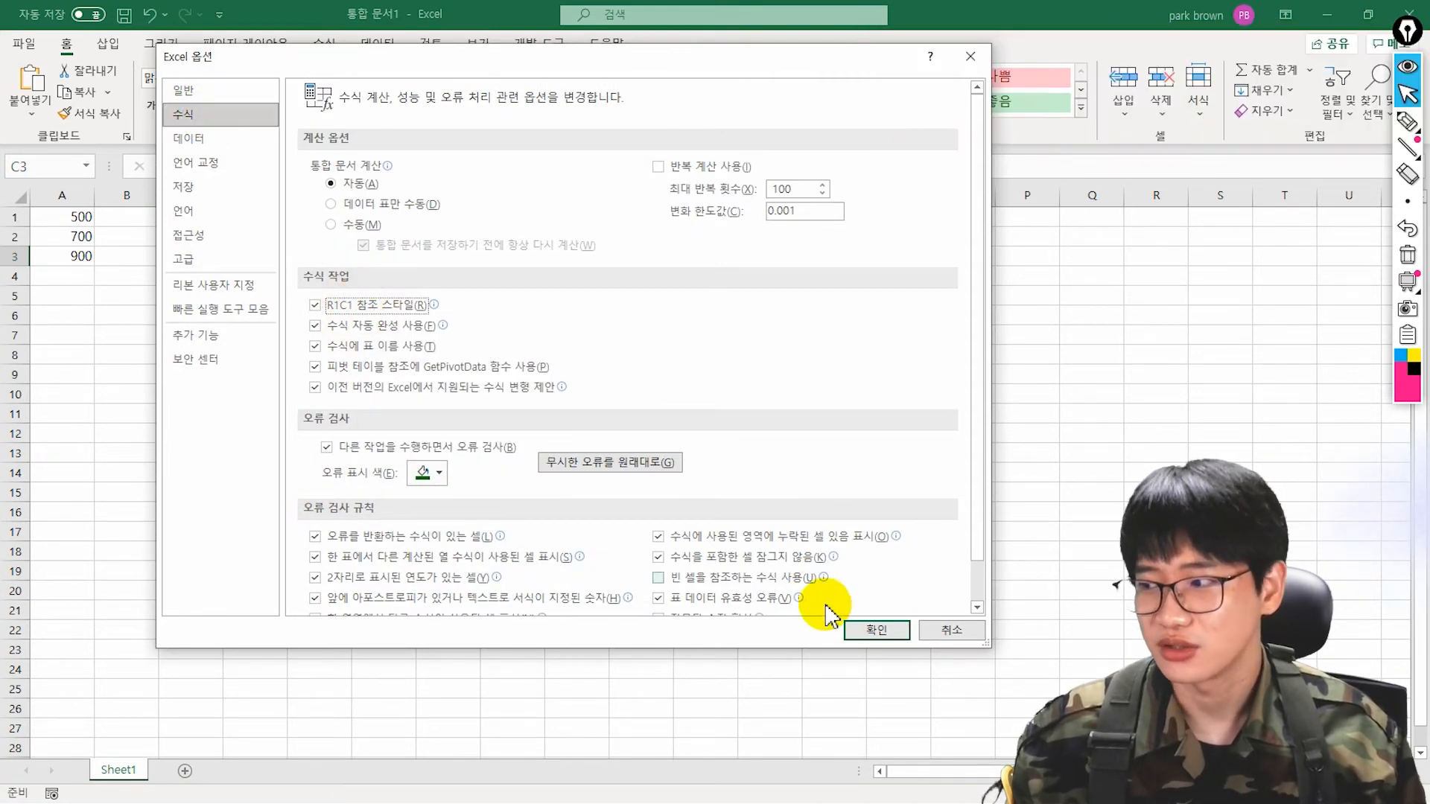
pyautogui.click(864, 630)
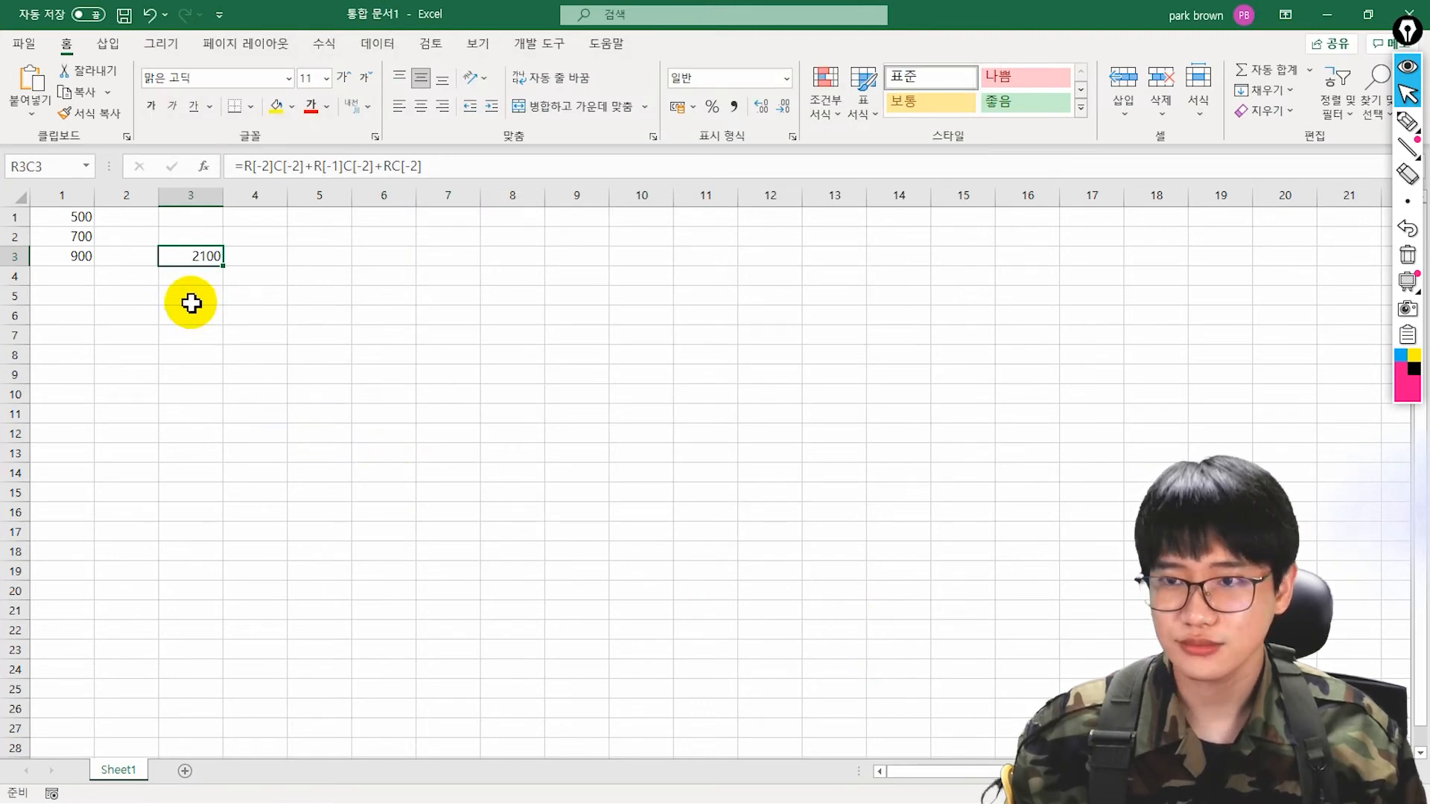
# Examine the numbered column headings and the relative references in the sum formula in row 3, column 3.
pyautogui.moveTo(80, 195); pyautogui.dragTo(629, 196)
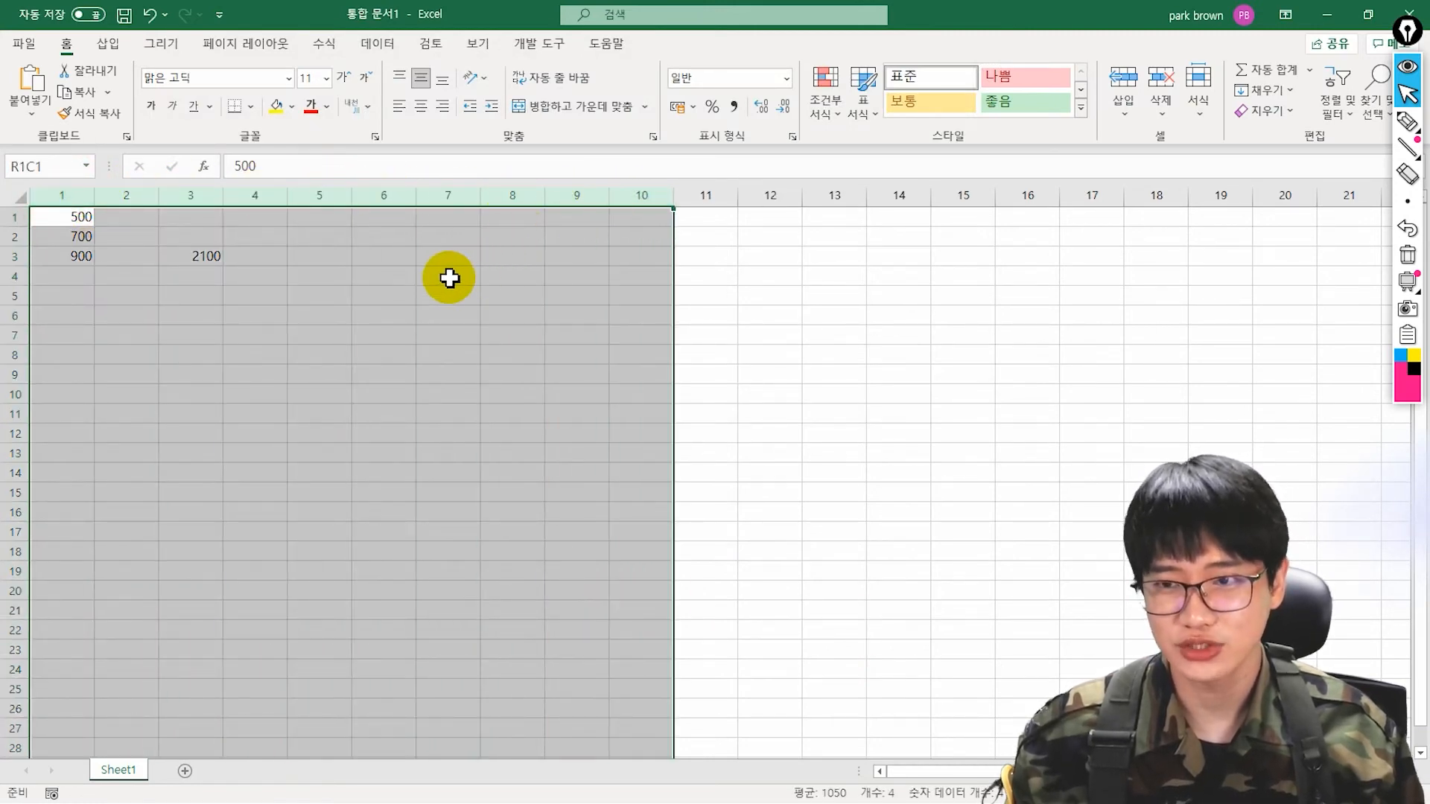
pyautogui.click(383, 255)
pyautogui.click(194, 256)
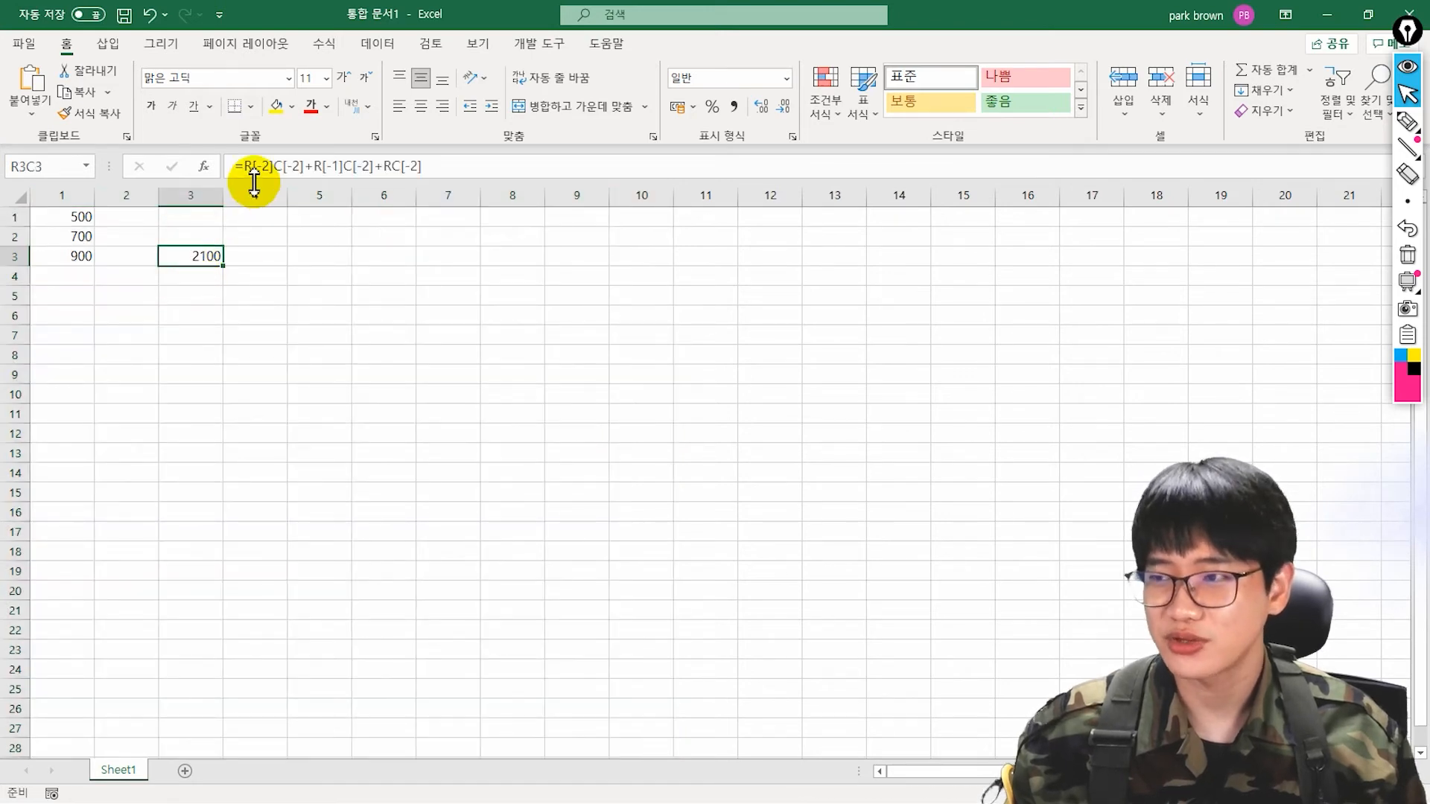
pyautogui.moveTo(251, 167); pyautogui.dragTo(438, 177)
pyautogui.click(422, 169)
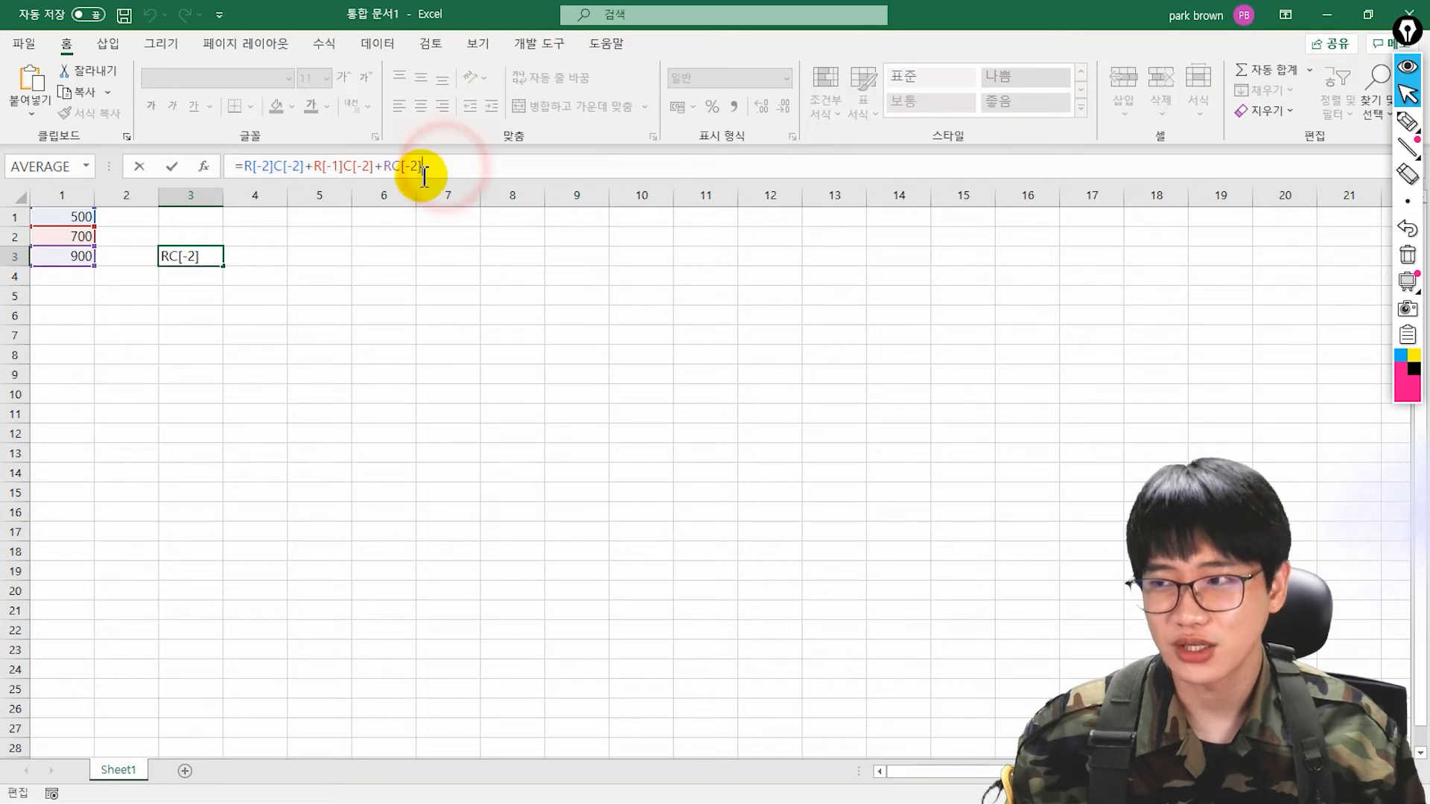
pyautogui.click(254, 166)
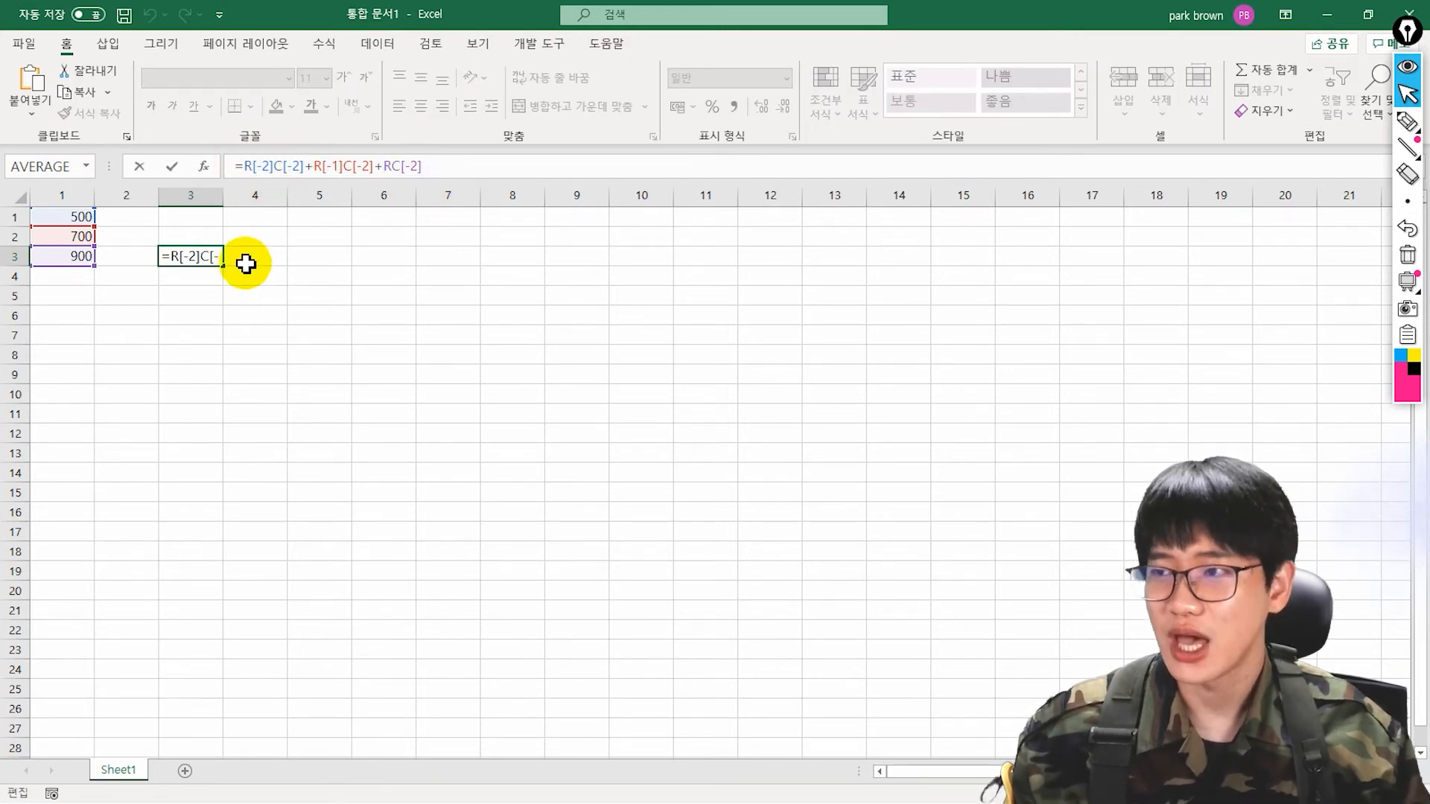
# Try converting the sum formula's references to absolute rows as =R1C[-2]+R2C[-2]+R3C[-2], and discard the edit.
pyautogui.press('F4')
pyautogui.press('F4')
pyautogui.press('F4')
pyautogui.press('F4')
pyautogui.press('F4')
pyautogui.press('F4')
pyautogui.click(320, 167)
pyautogui.press('F4')
pyautogui.press('F4')
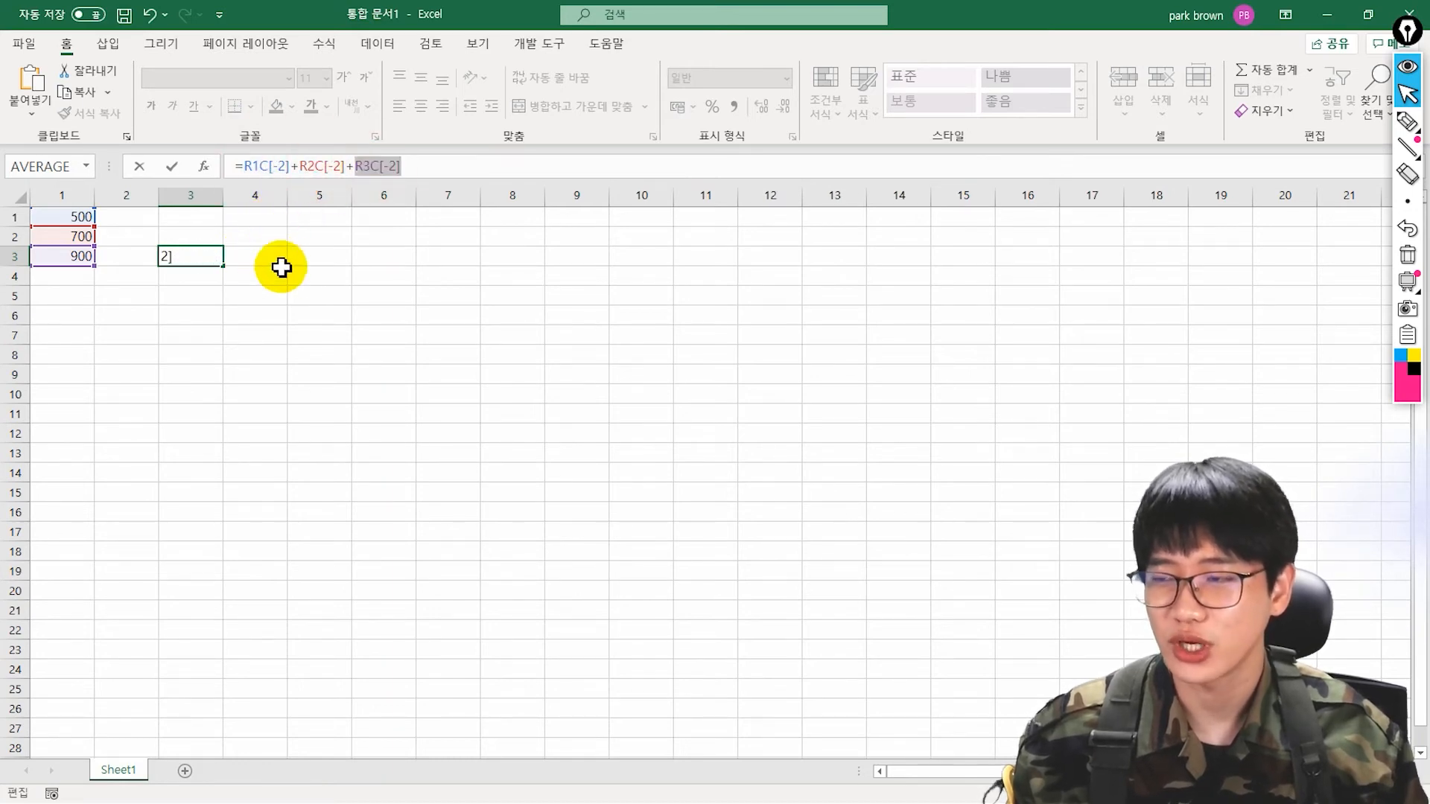
pyautogui.press('Escape')
# Turn off the R1C1 reference style in the formula options and select the sum cell C3.
pyautogui.click(285, 161)
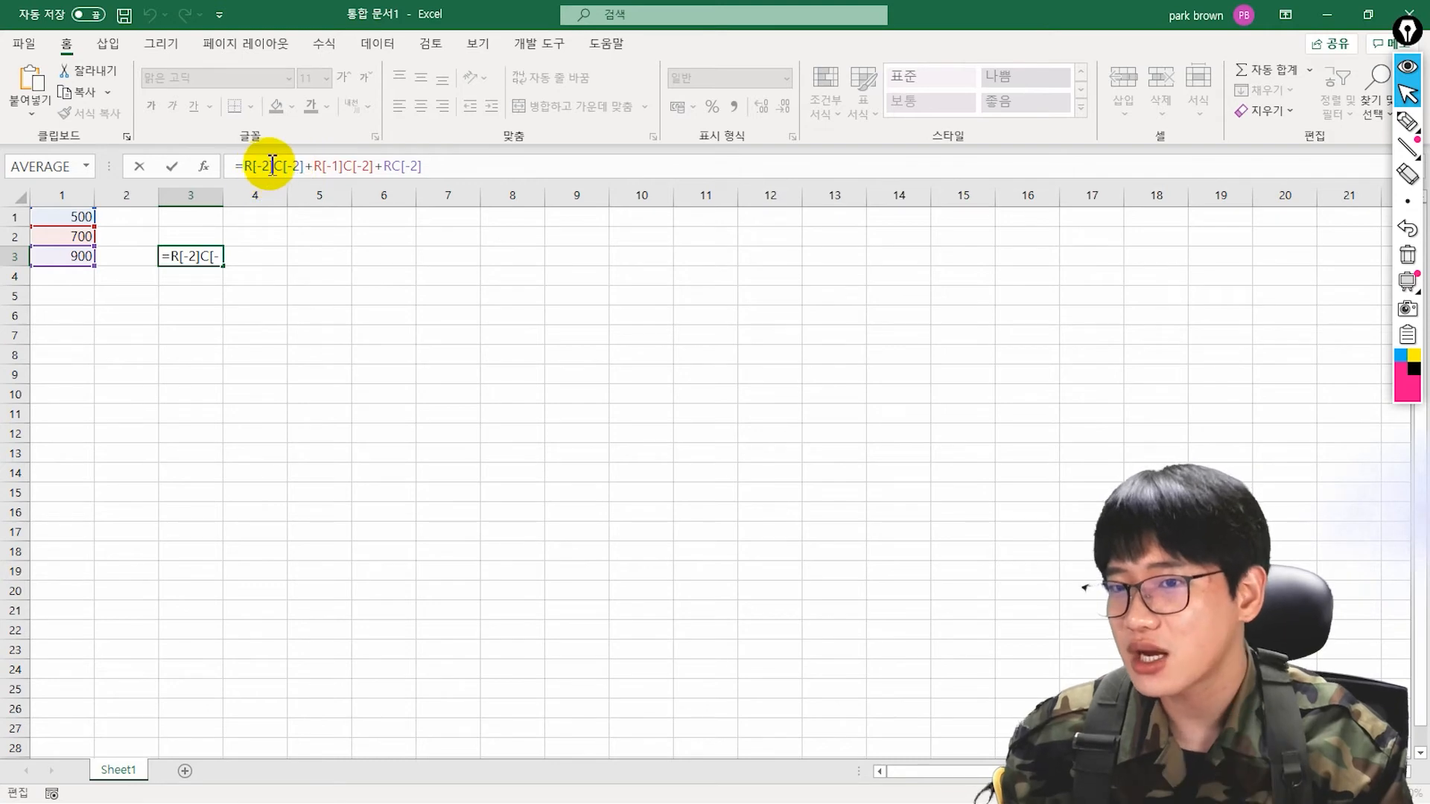
pyautogui.click(333, 165)
pyautogui.click(26, 43)
pyautogui.click(49, 771)
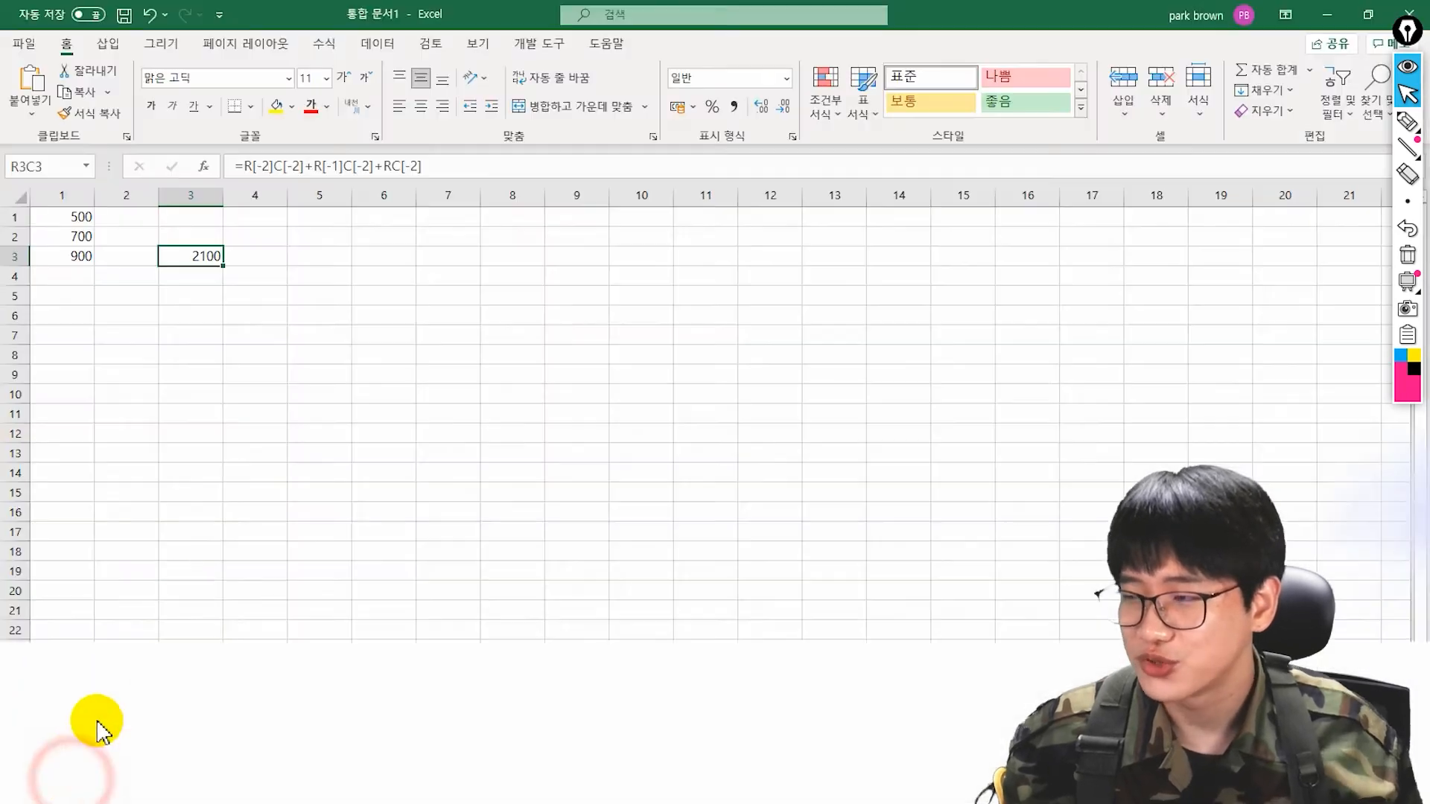
pyautogui.click(347, 170)
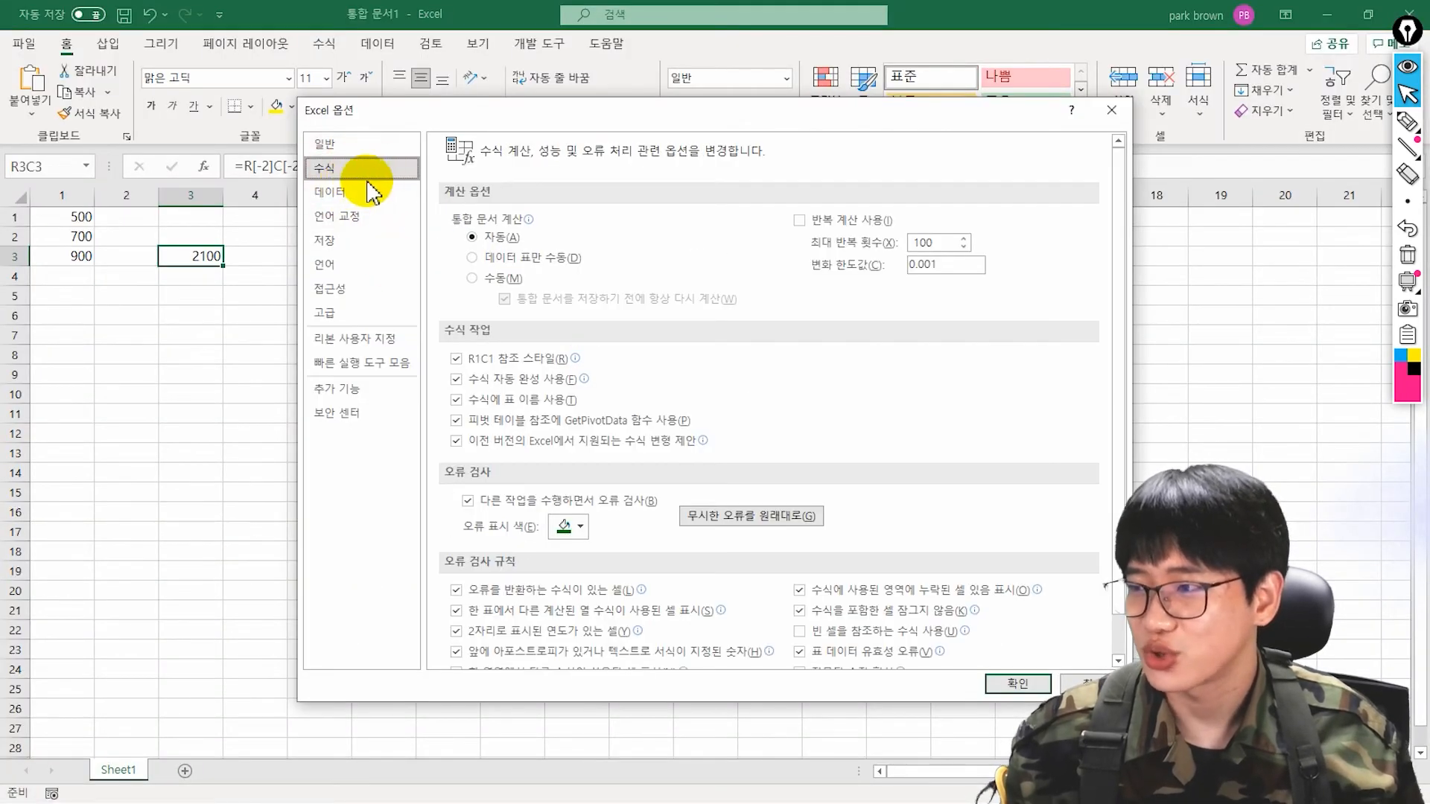
pyautogui.click(520, 359)
pyautogui.click(1002, 682)
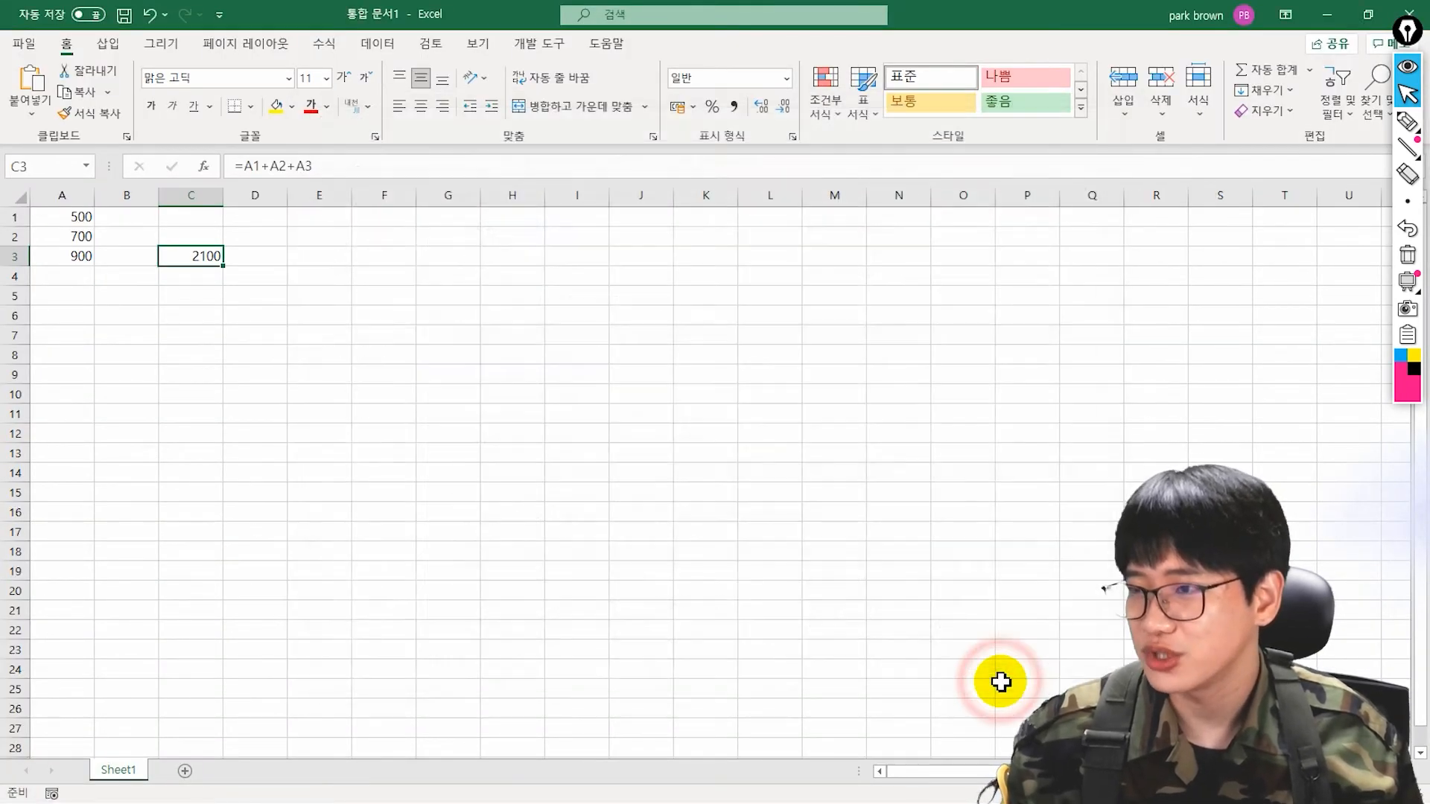
pyautogui.click(280, 270)
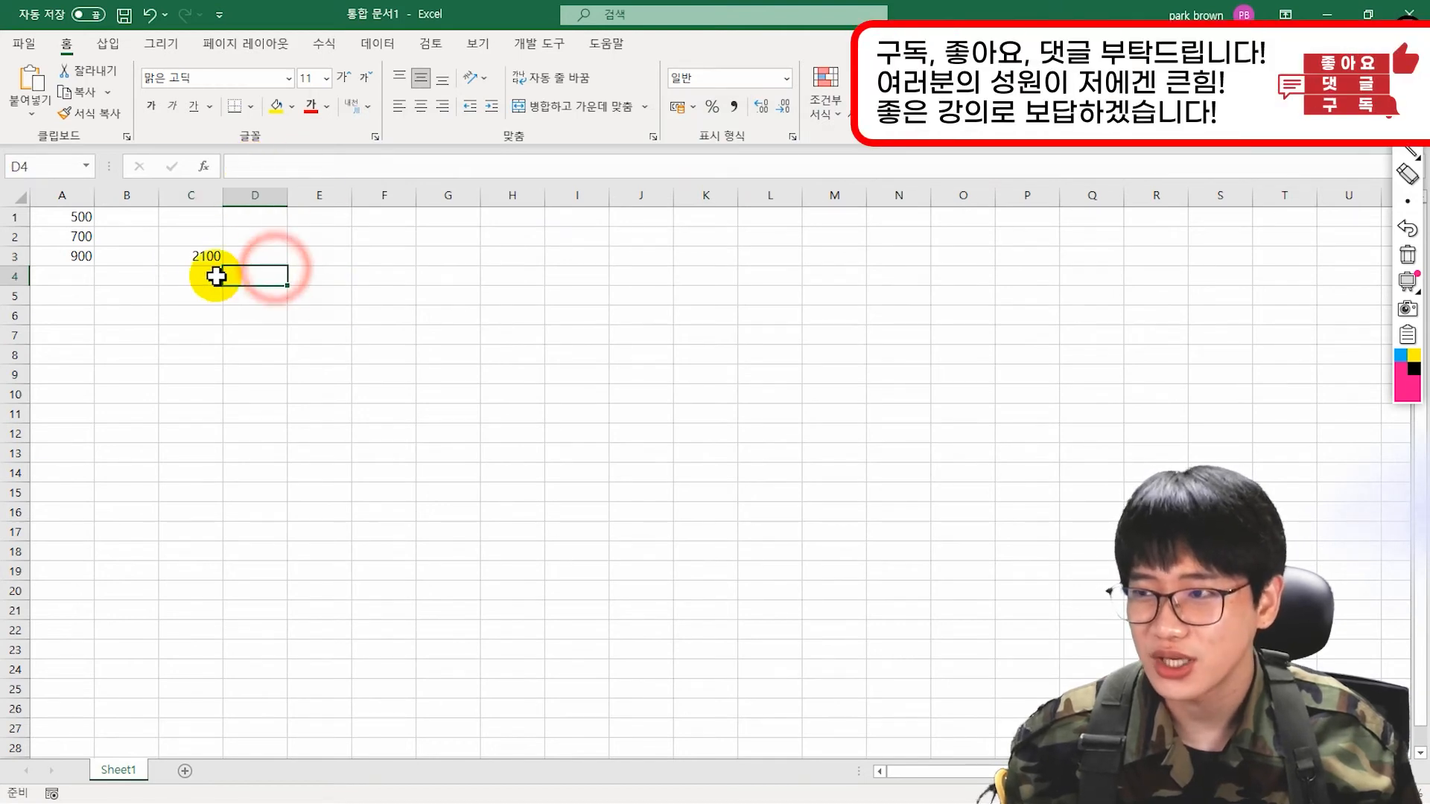
pyautogui.click(198, 254)
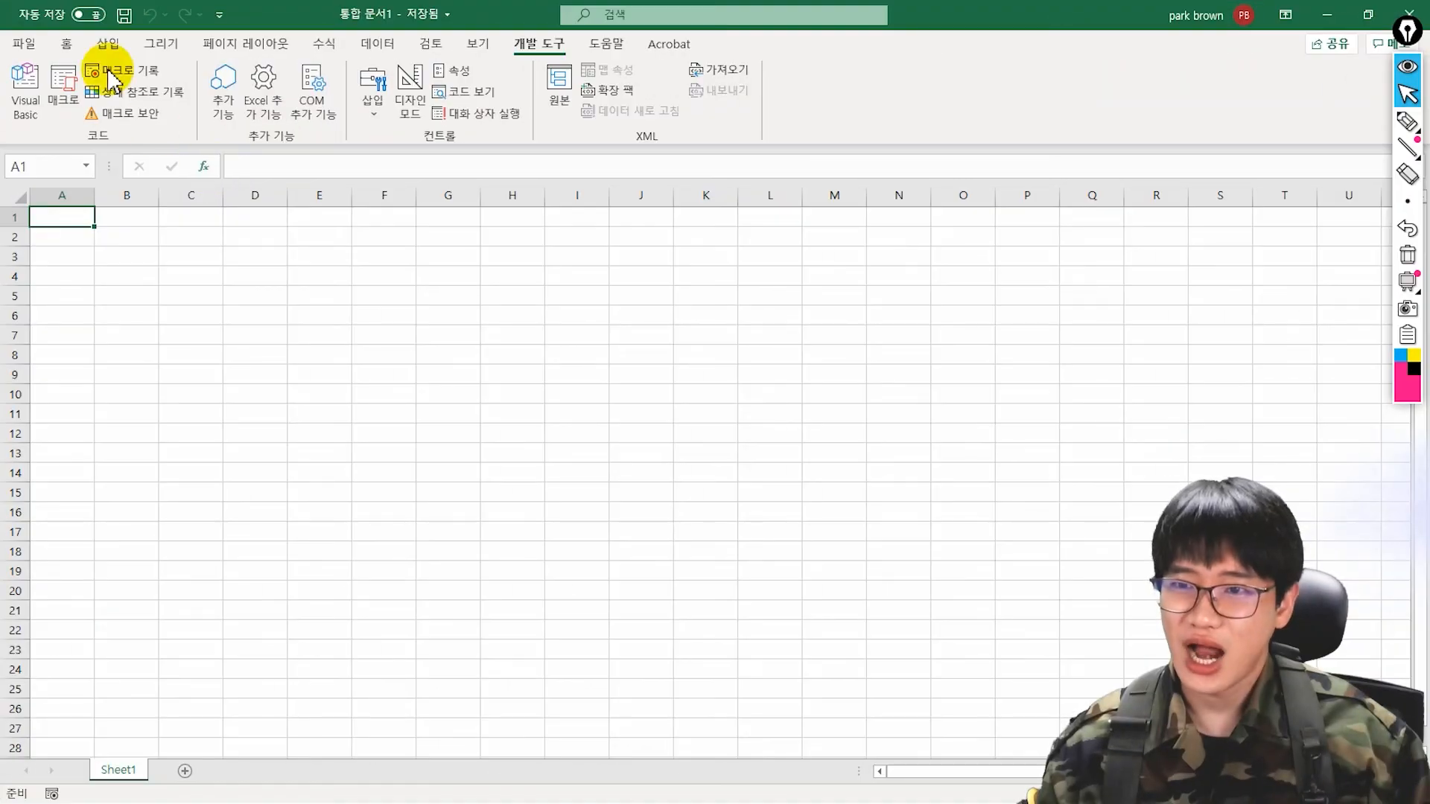
pyautogui.click(24, 44)
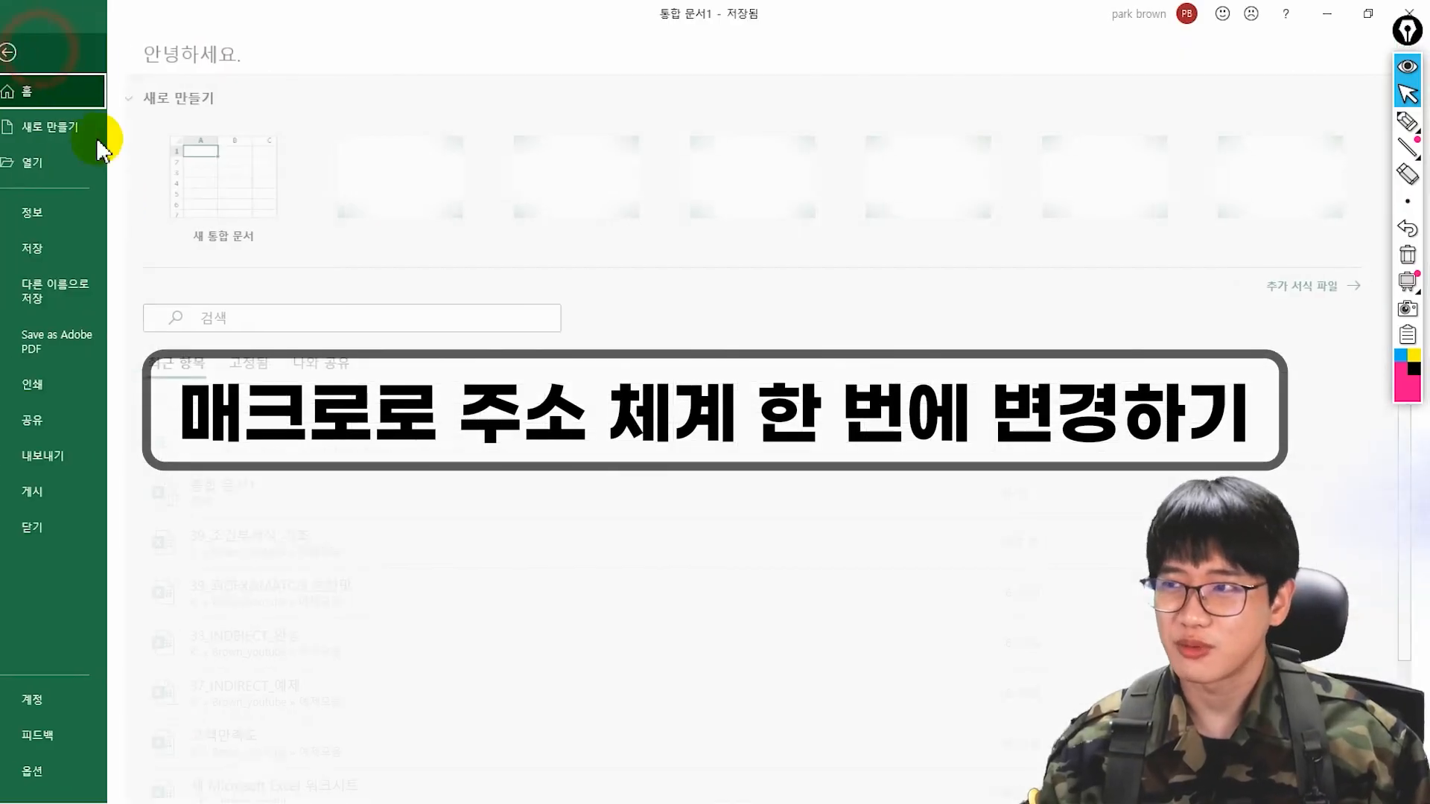
pyautogui.click(51, 771)
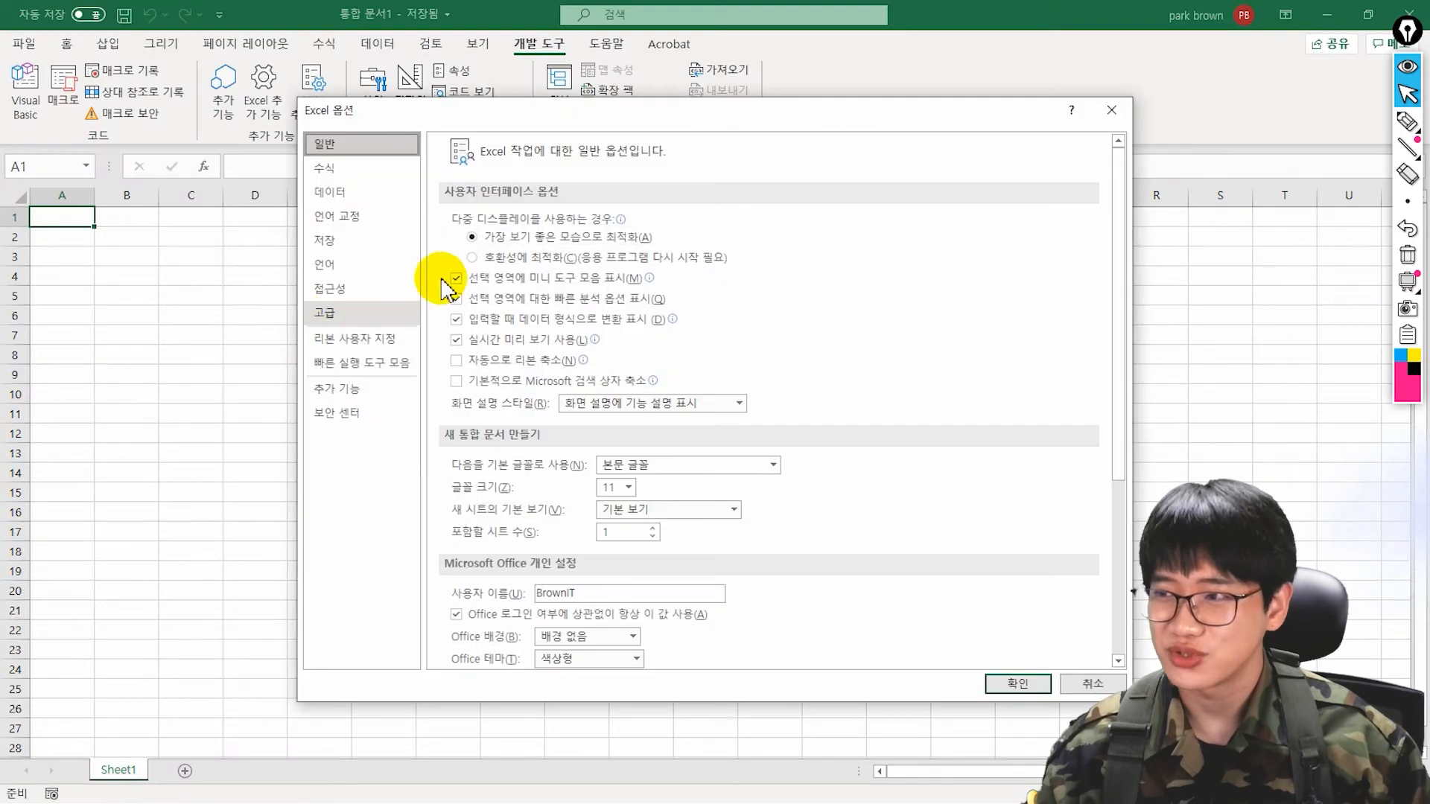
pyautogui.click(1093, 682)
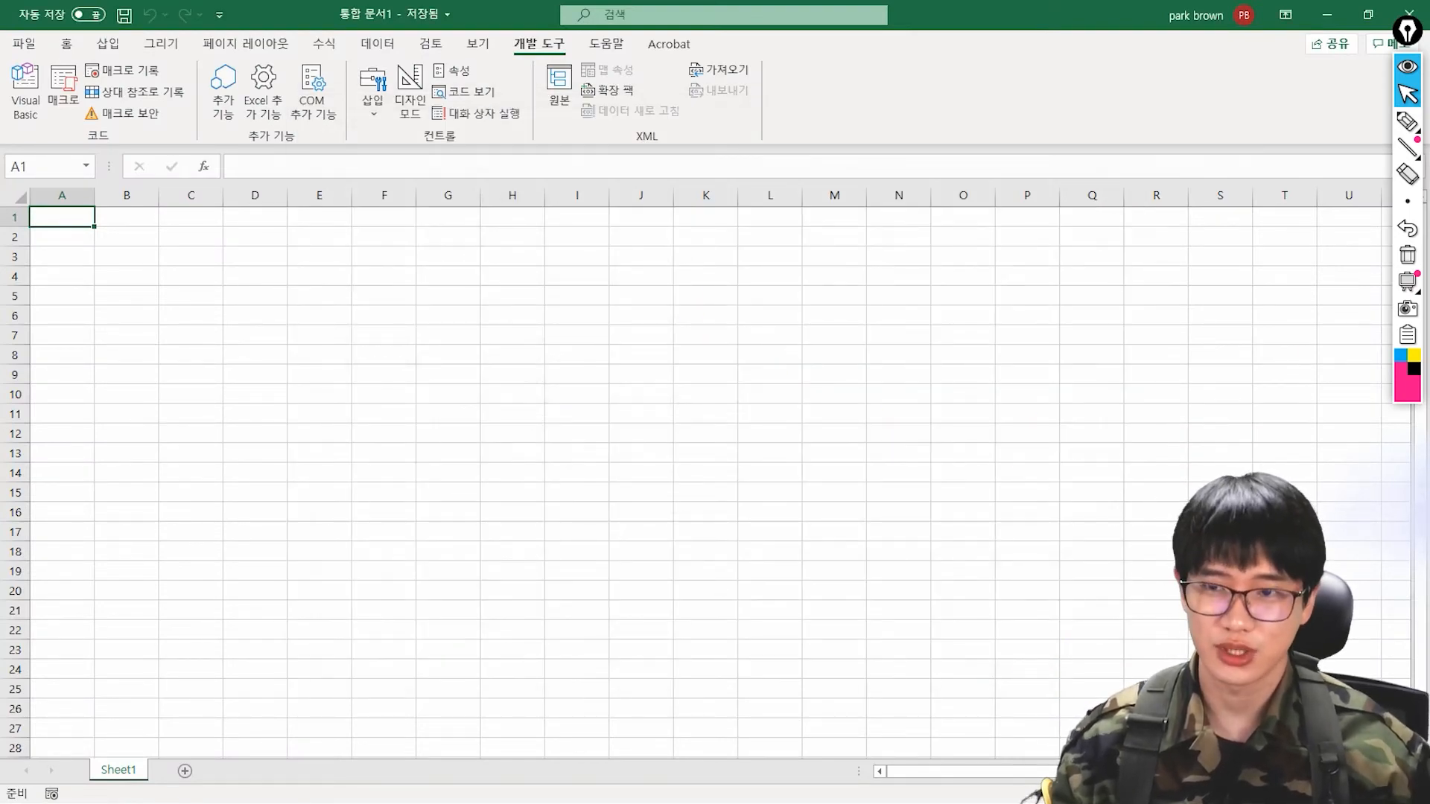
# Switch to the r1c1 file in Notepad and copy the whole switchR1C1 macro code.
pyautogui.hotkey('alt', 'Tab')
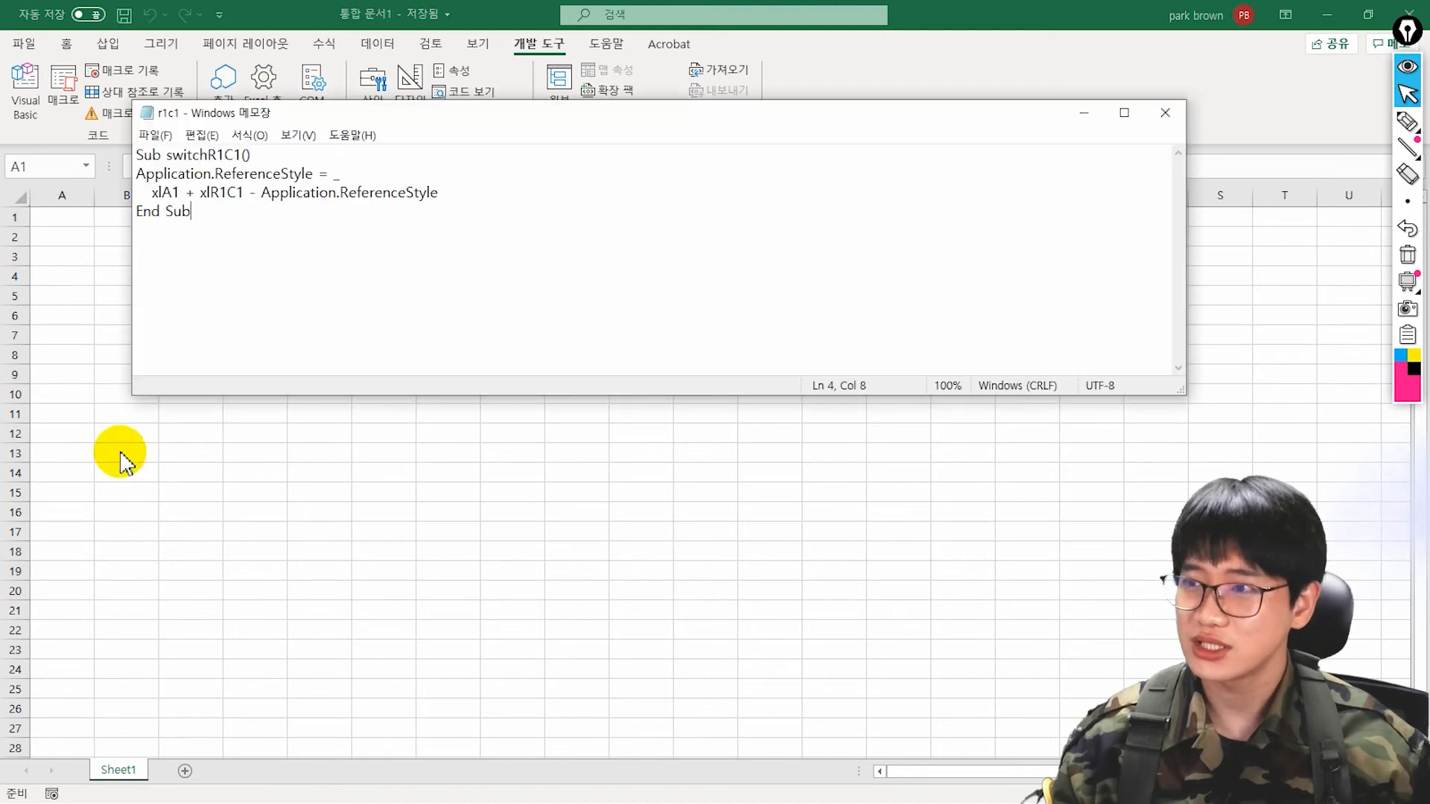
pyautogui.click(274, 224)
pyautogui.moveTo(274, 224); pyautogui.dragTo(105, 150)
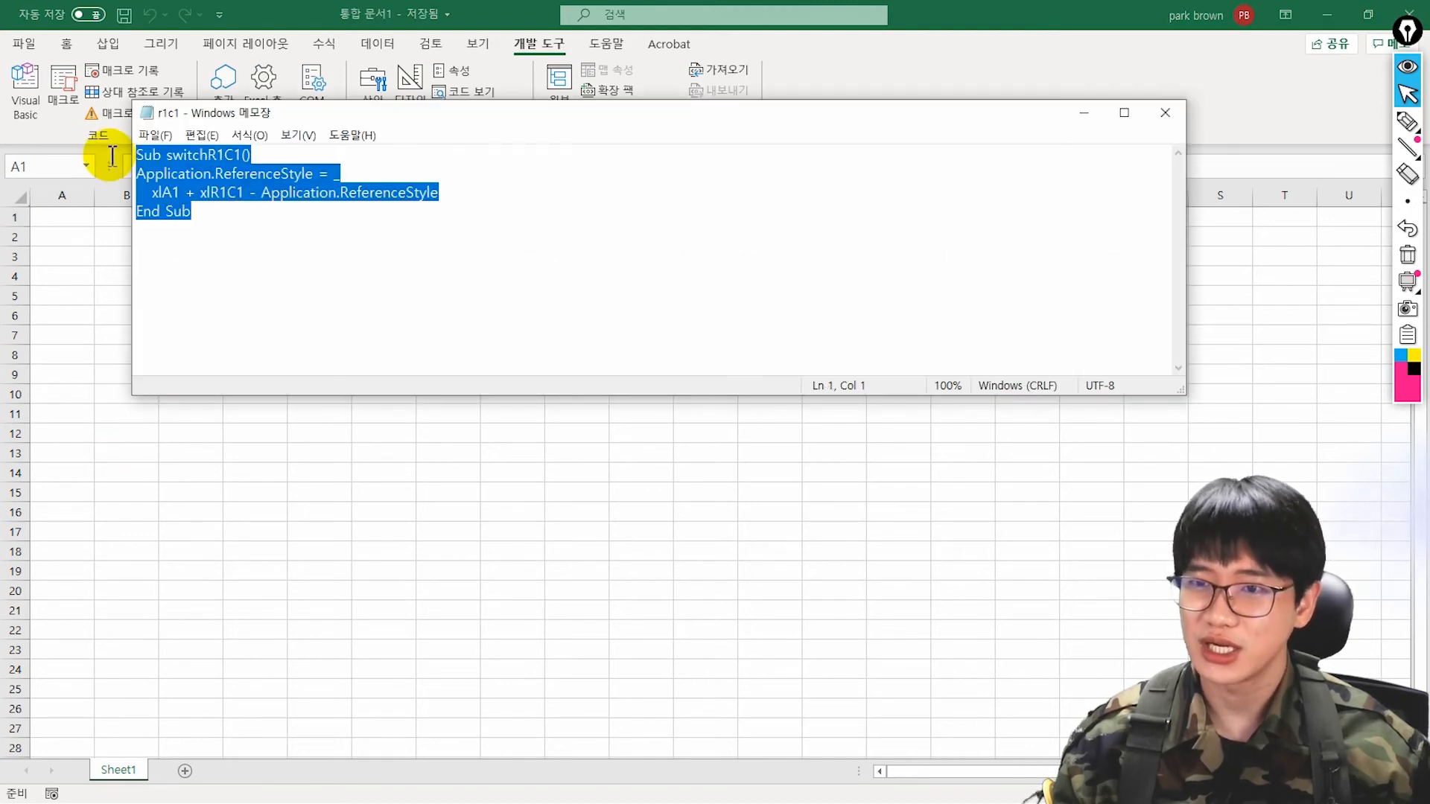
pyautogui.click(214, 174)
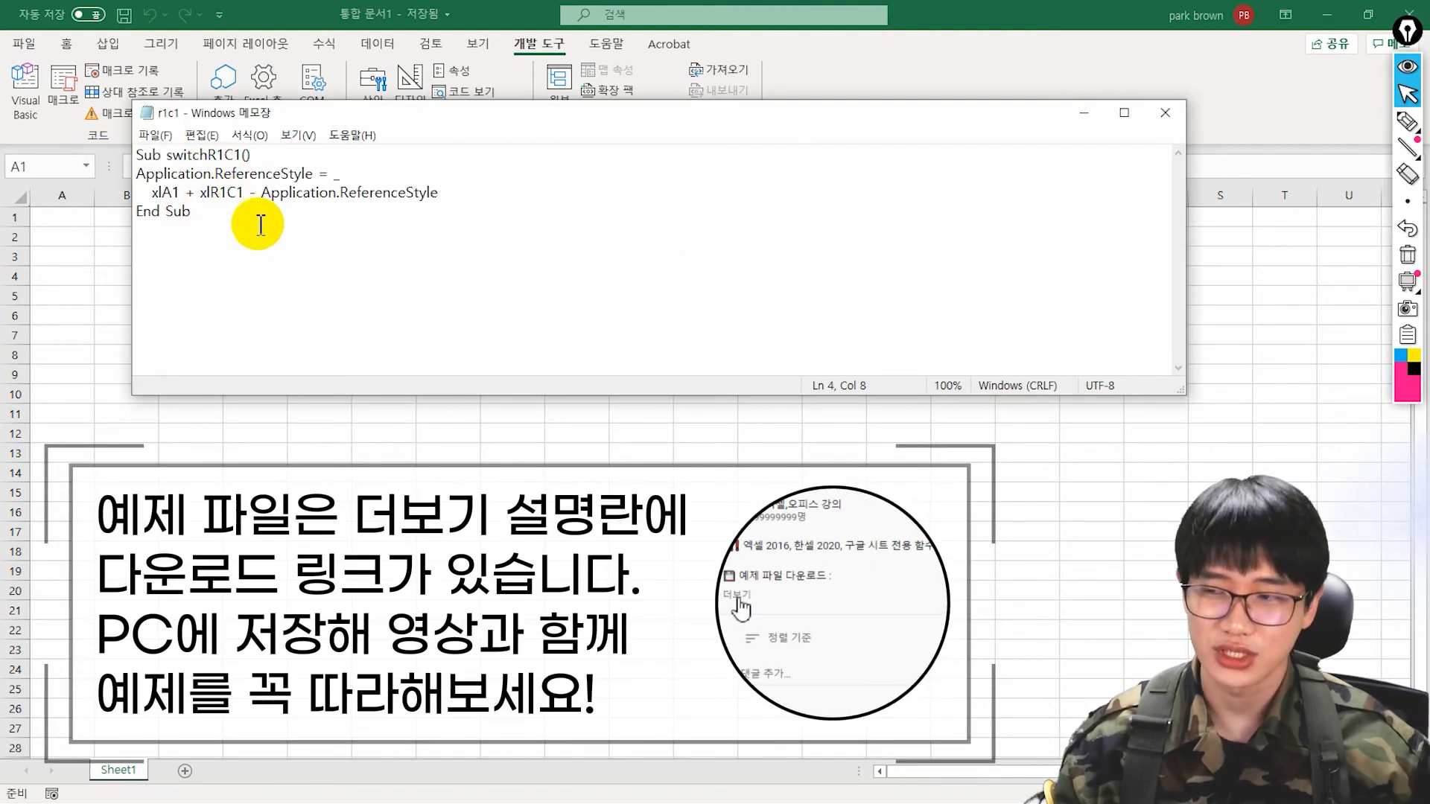
pyautogui.moveTo(268, 222); pyautogui.dragTo(111, 143)
pyautogui.hotkey('ctrl', 'c')
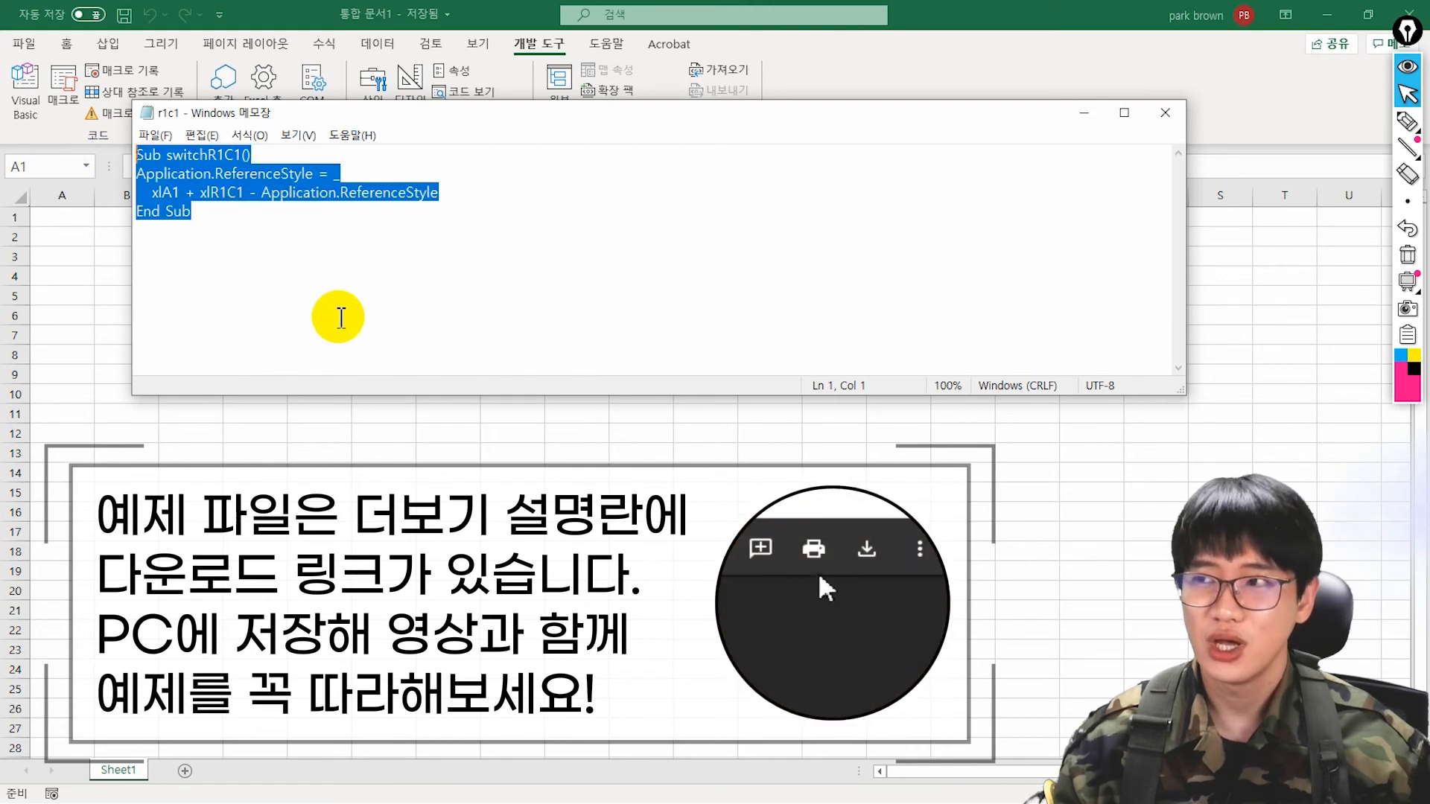
# Return to Excel and maximize the window of the blank workbook 통합 문서3.
pyautogui.click(439, 18)
pyautogui.click(30, 43)
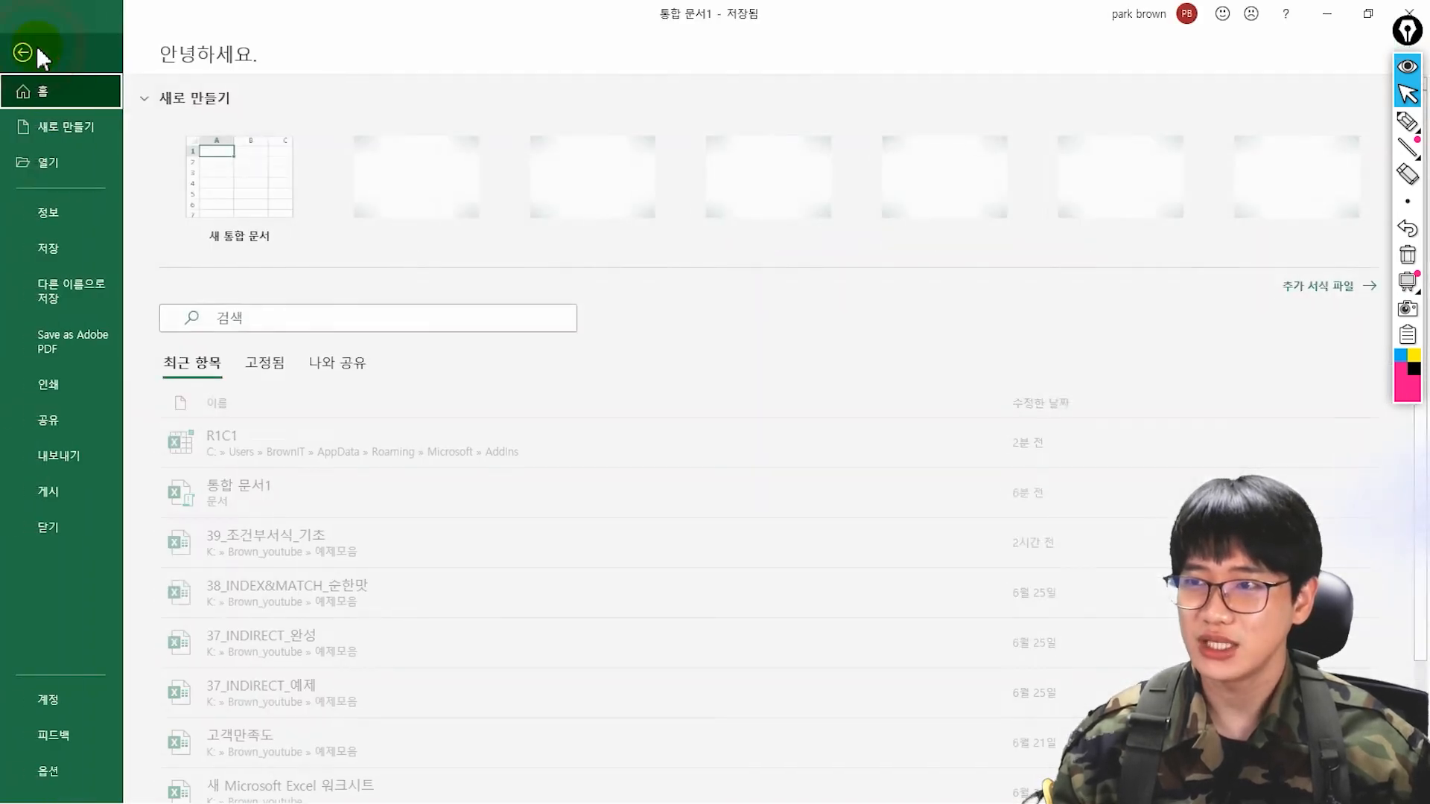
pyautogui.press('Escape')
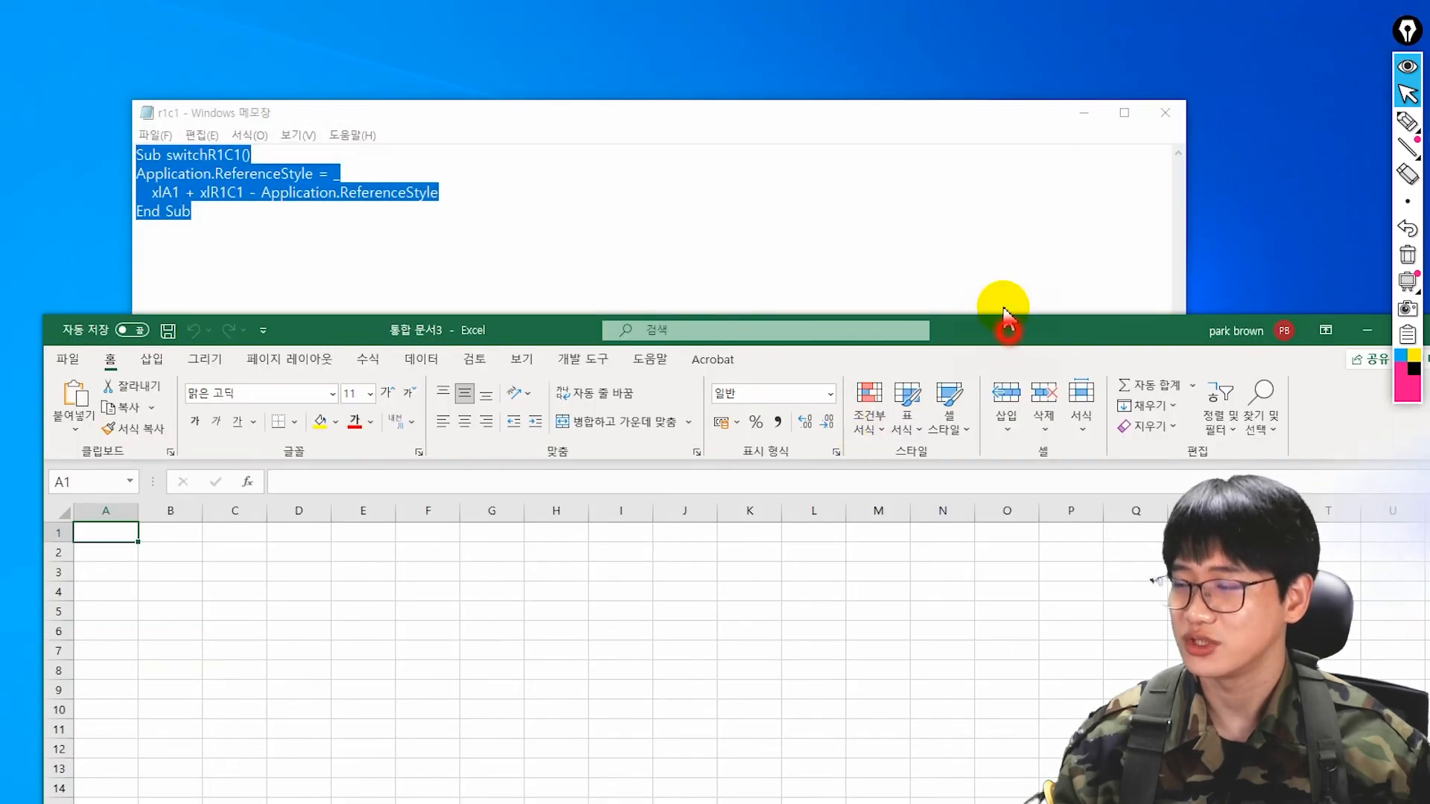
pyautogui.doubleClick(1006, 310)
# Check in the ribbon customization options whether 개발 도구 is enabled, and leave the options without saving.
pyautogui.click(535, 43)
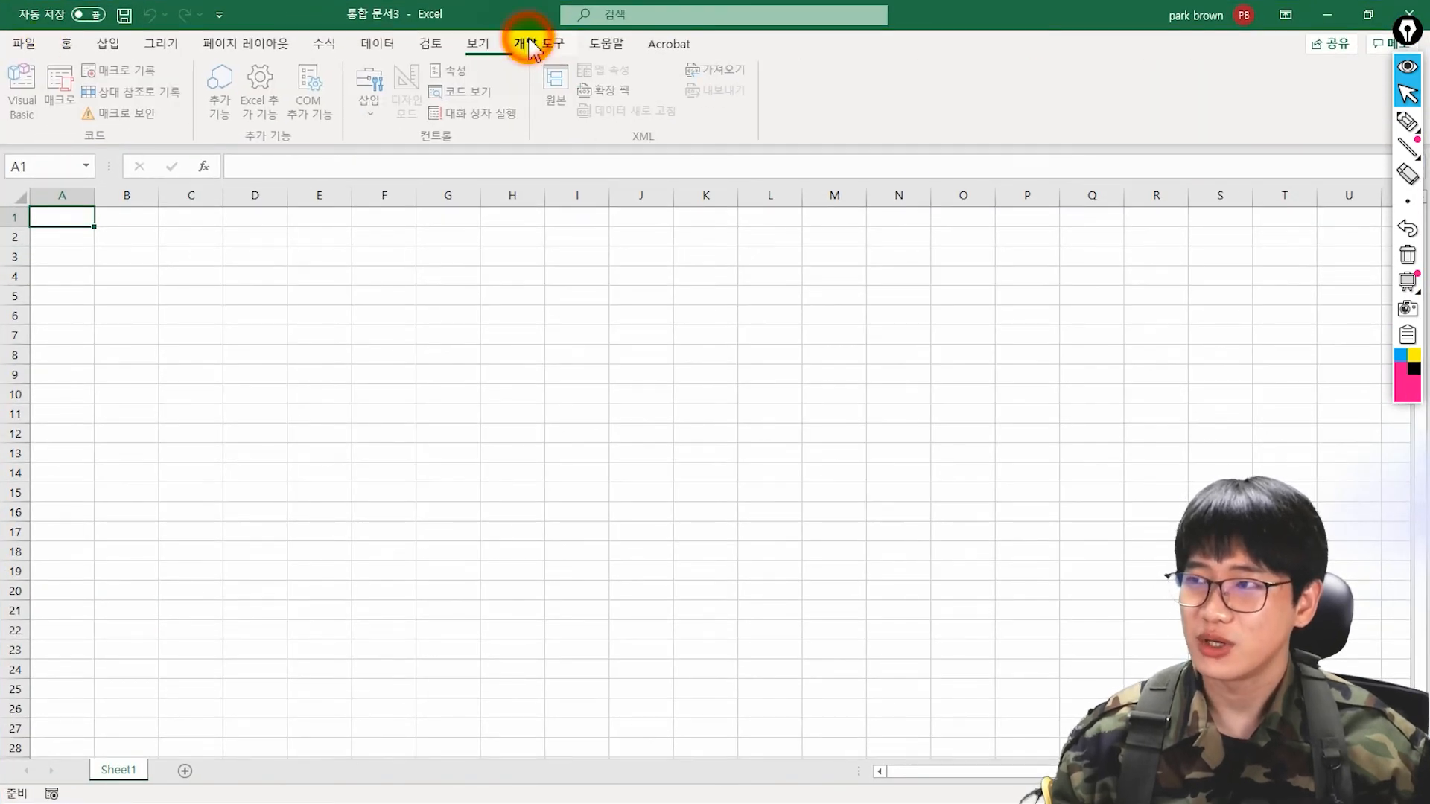
pyautogui.click(26, 46)
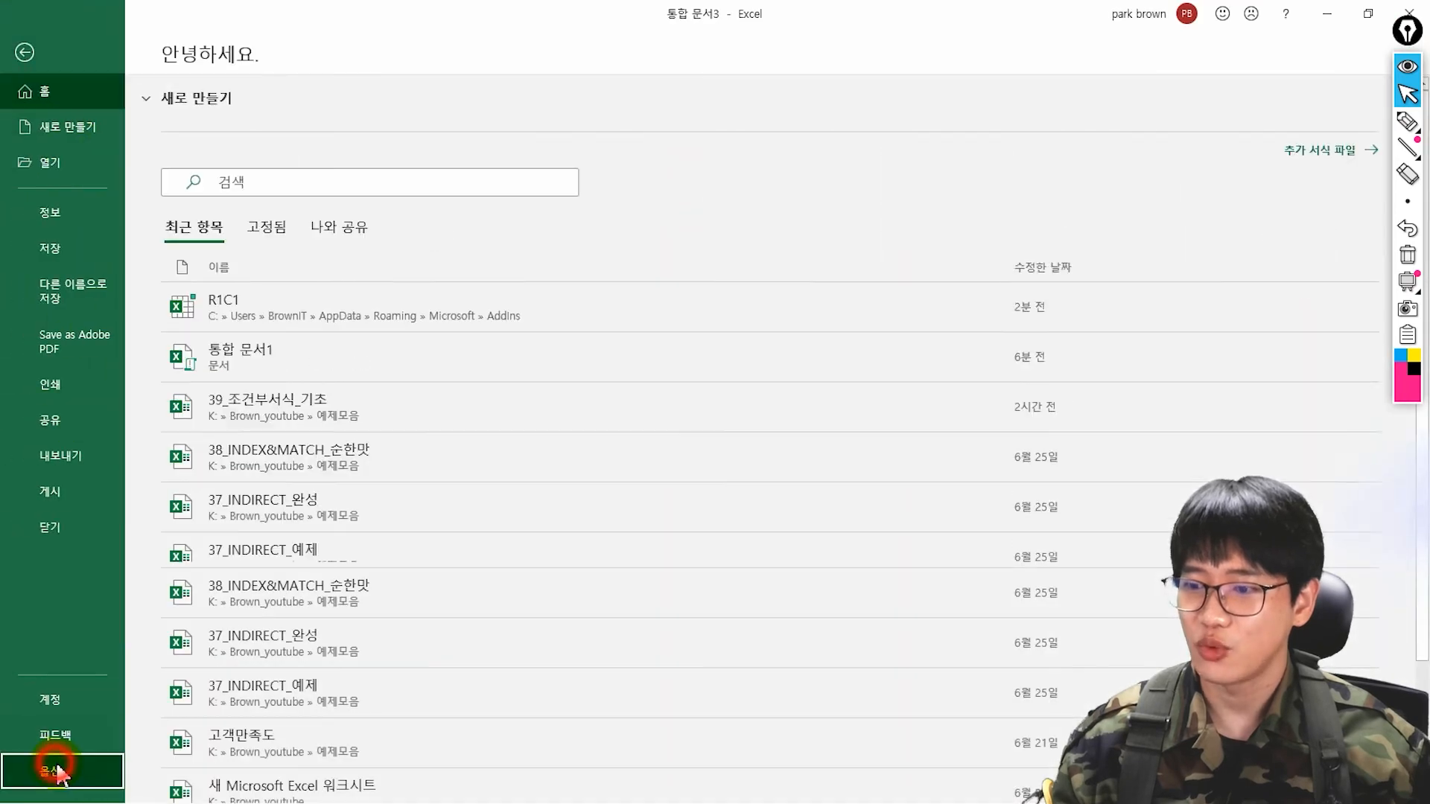
pyautogui.click(51, 766)
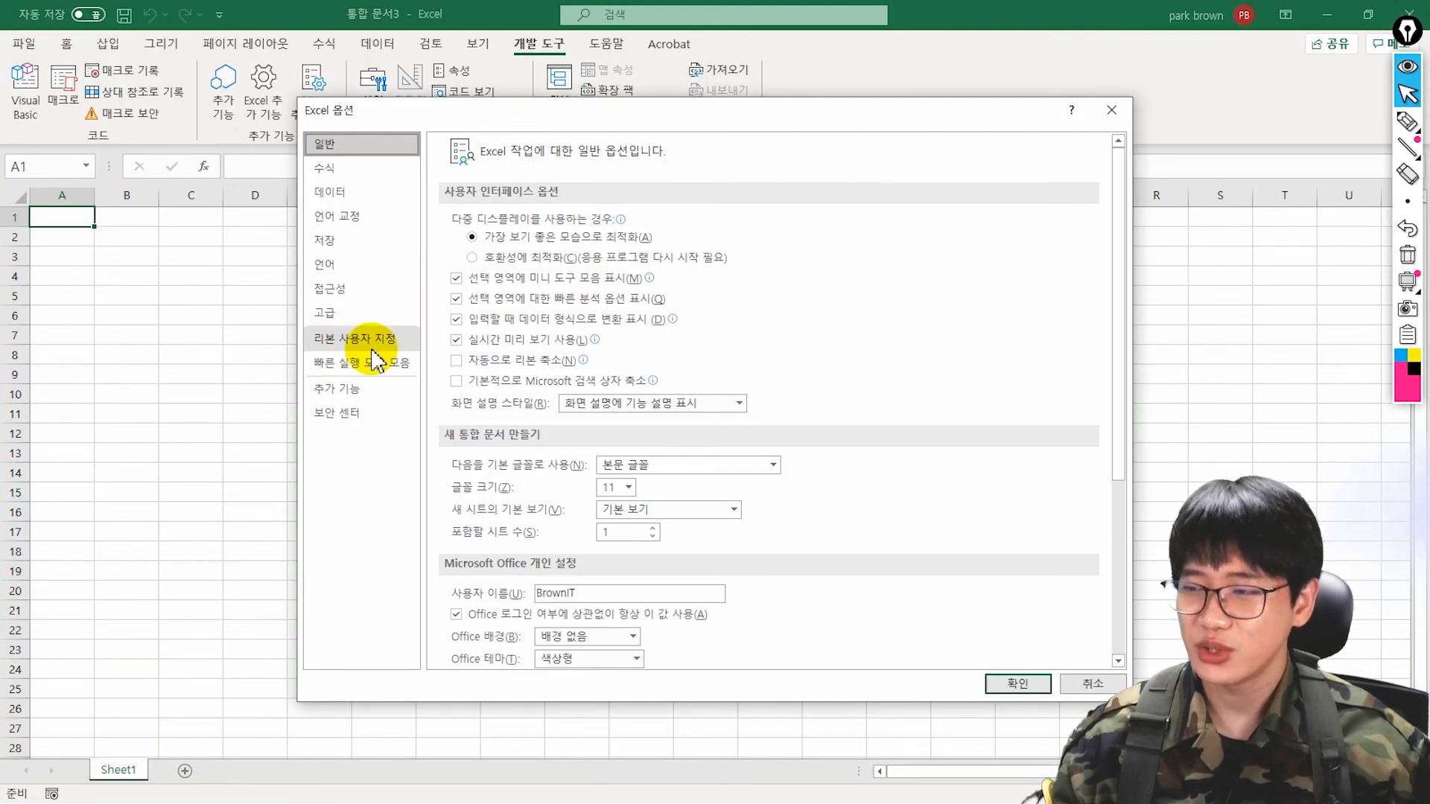
pyautogui.click(372, 340)
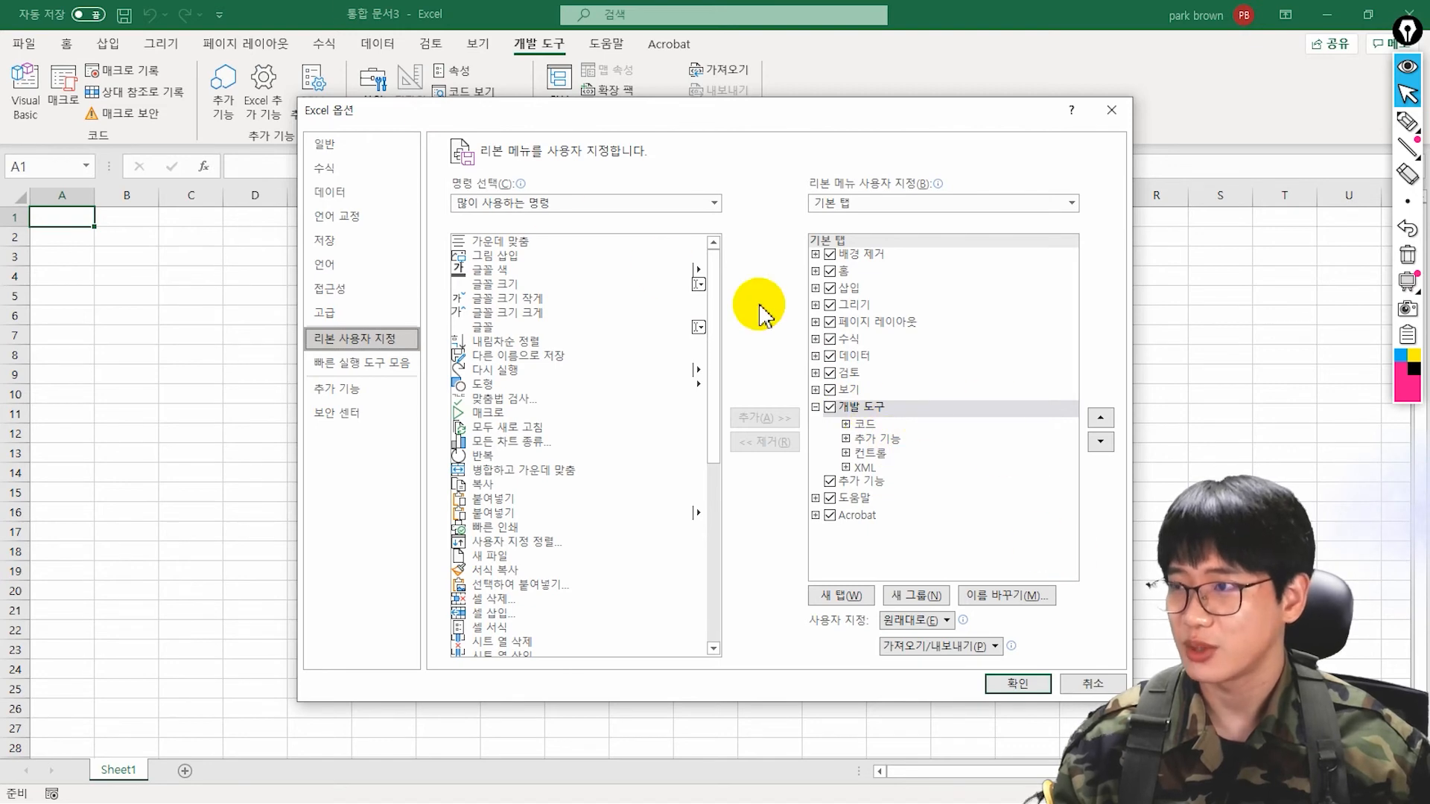
pyautogui.click(1067, 682)
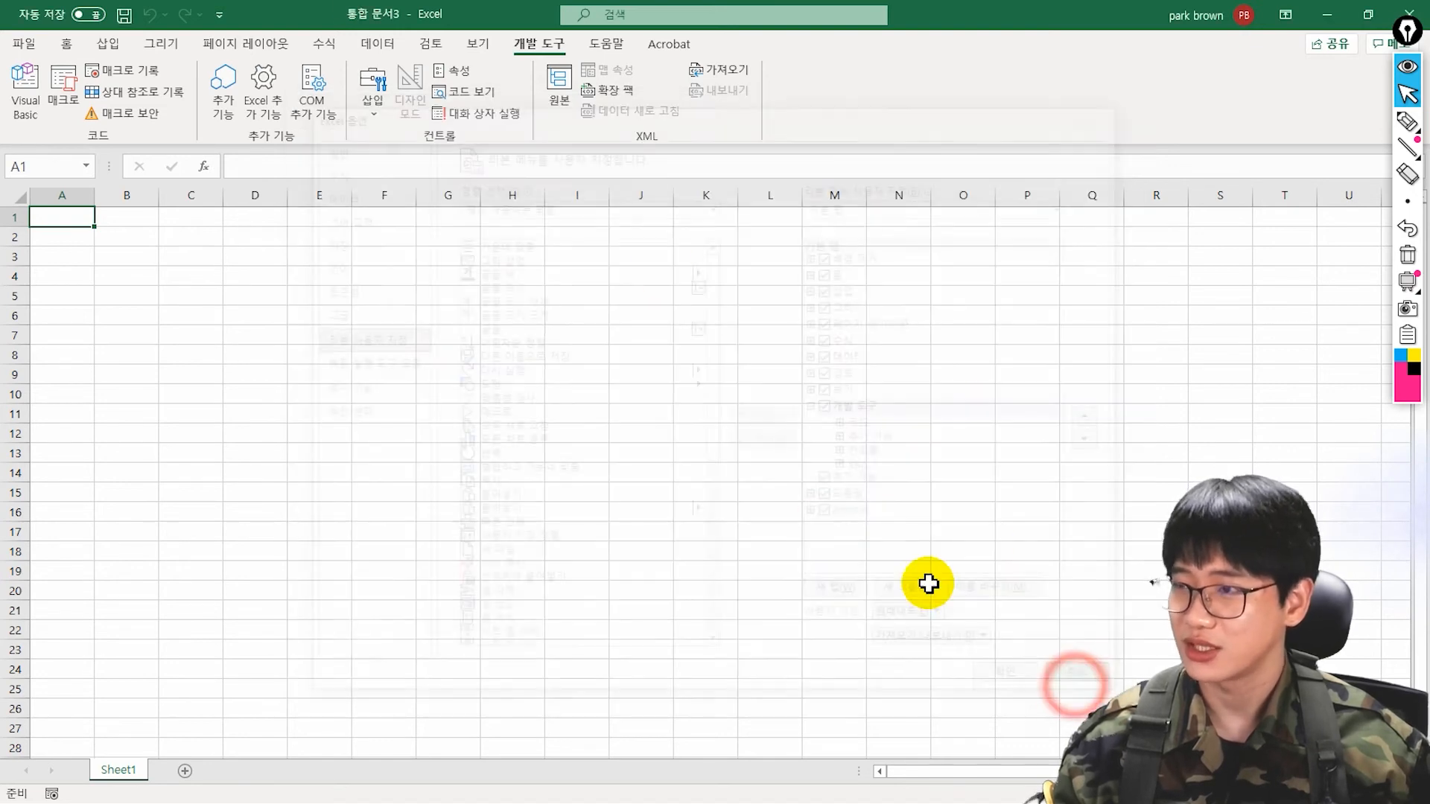
# Open the Visual Basic editor in a maximized window and insert a new standard module for the macro code.
pyautogui.click(24, 112)
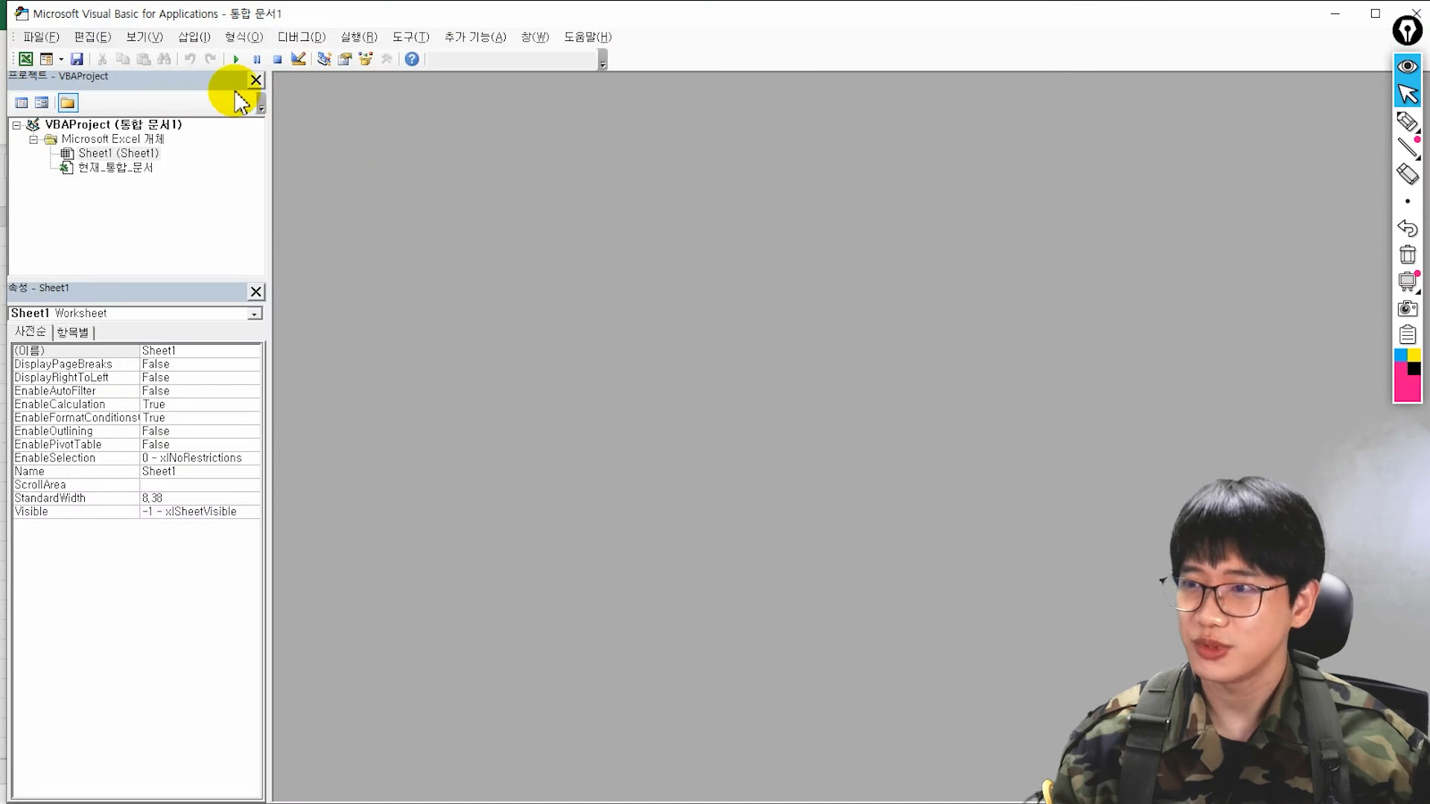
pyautogui.doubleClick(148, 21)
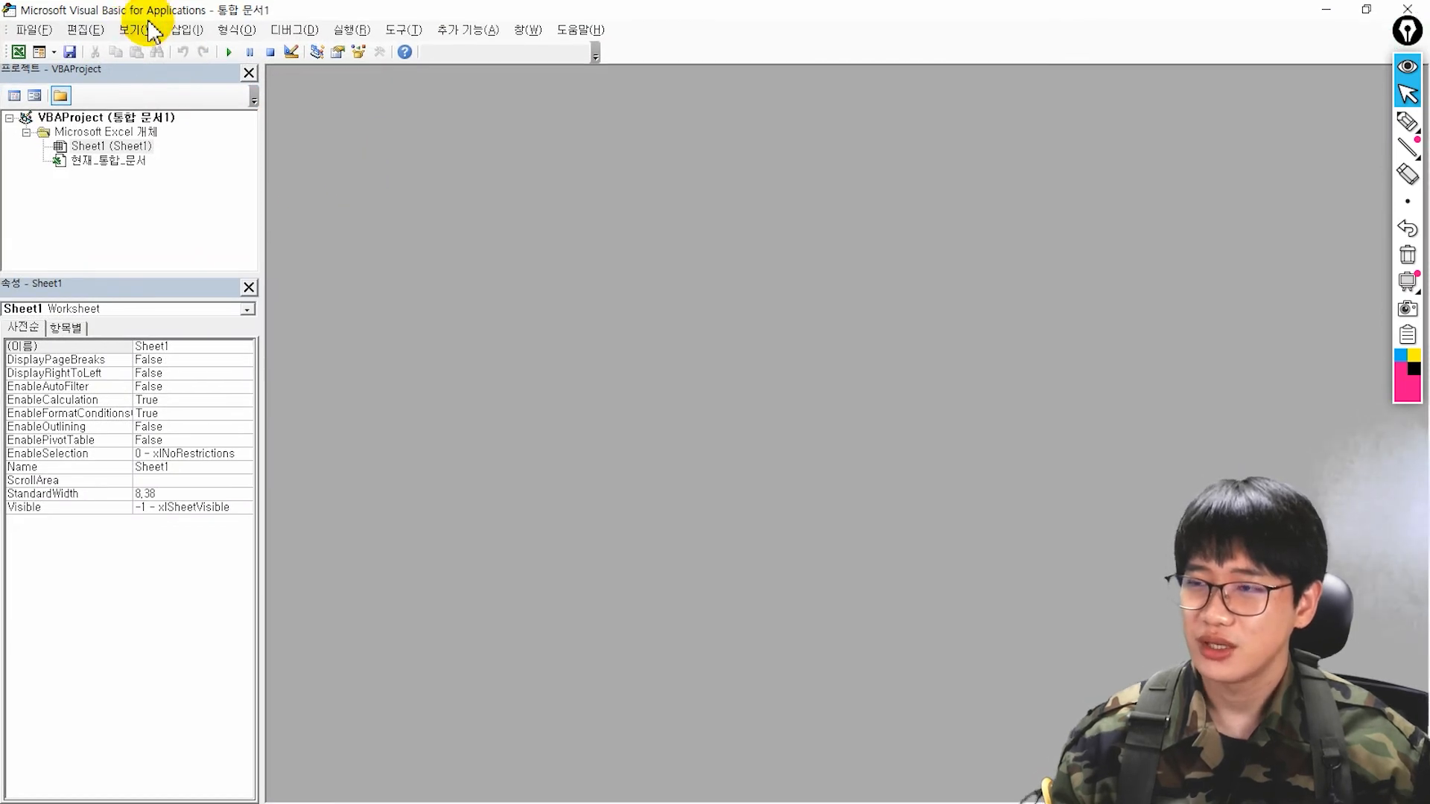
pyautogui.click(205, 31)
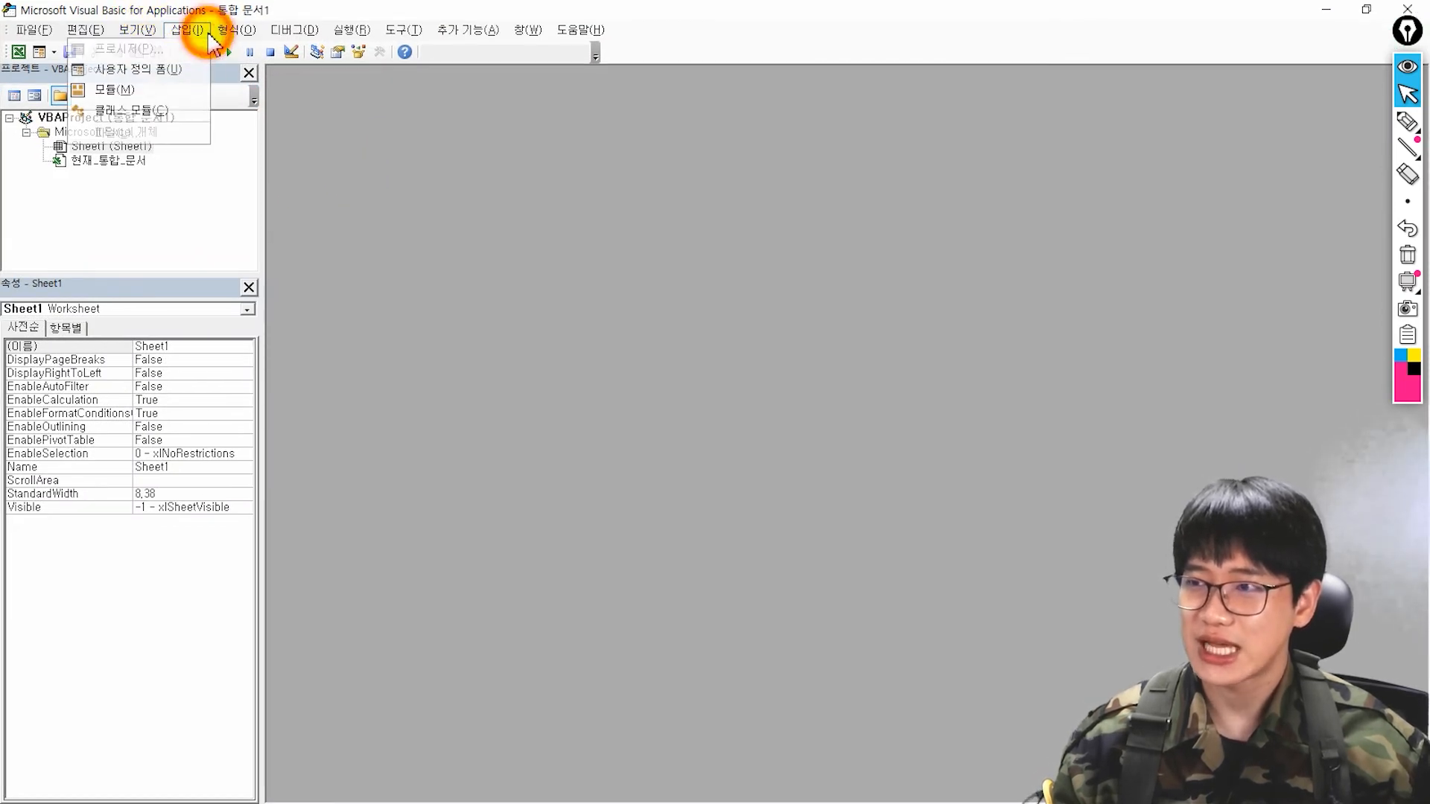
pyautogui.click(171, 91)
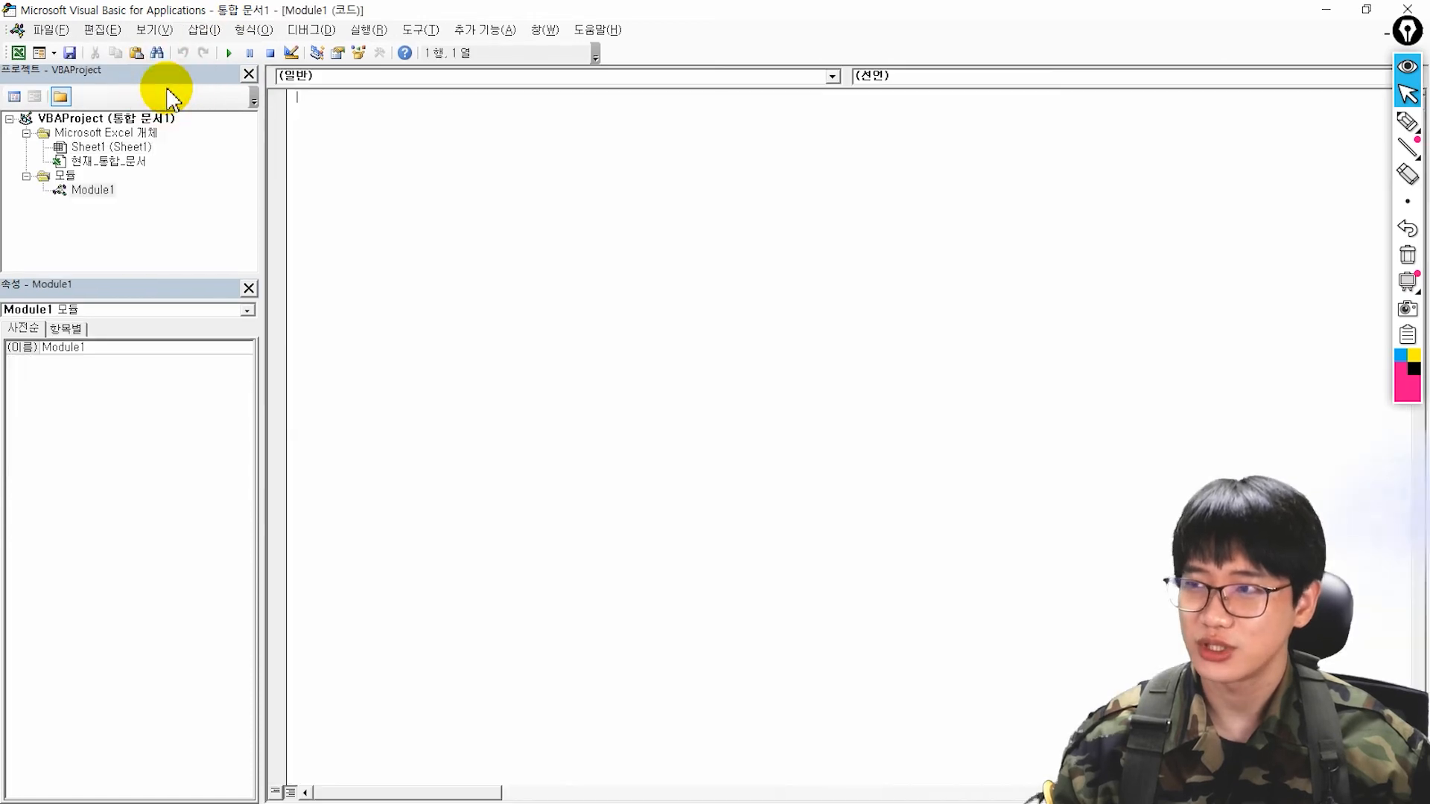
pyautogui.click(436, 112)
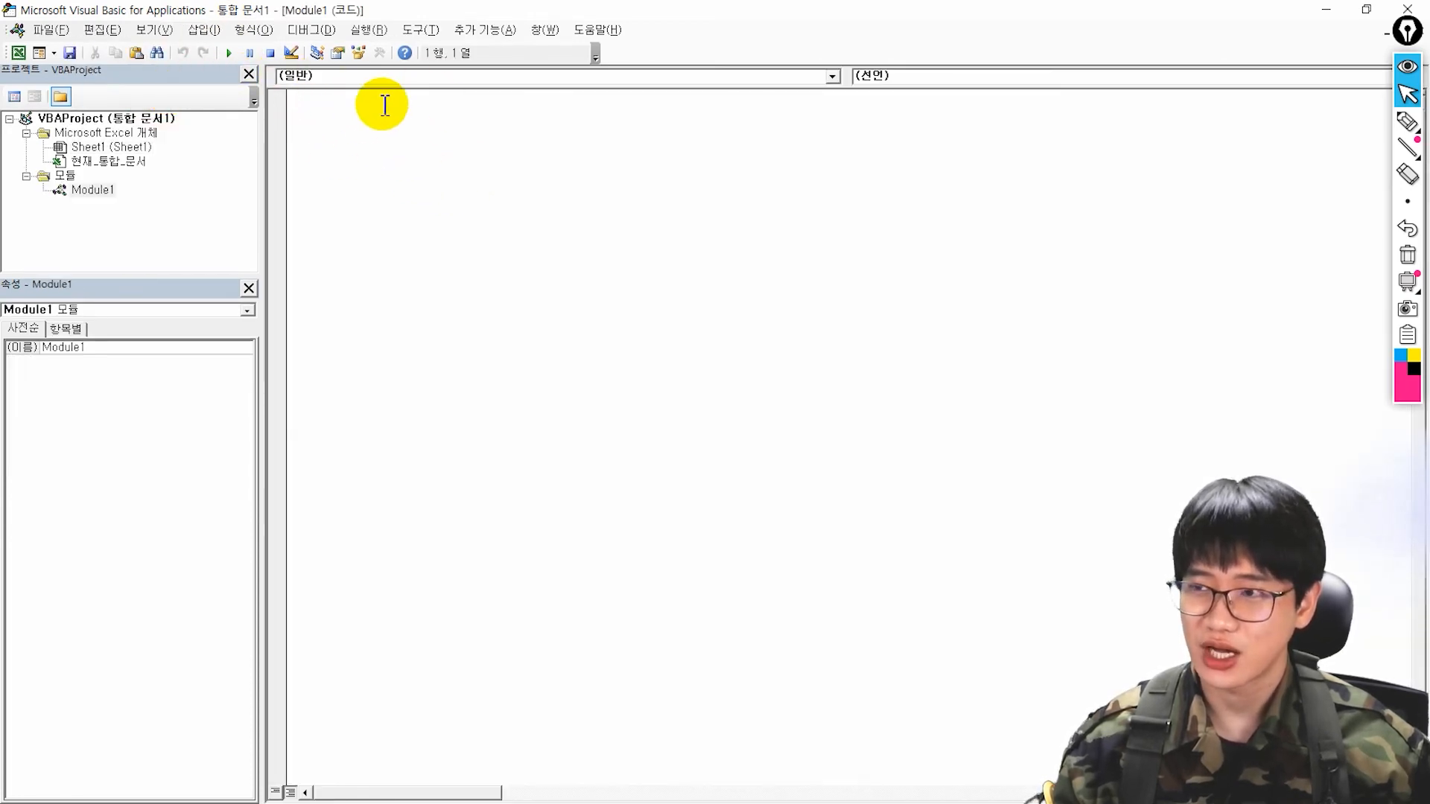
# Paste the copied switchR1C1 macro code into Module1 and return to the worksheet.
pyautogui.hotkey('ctrl', 'v')
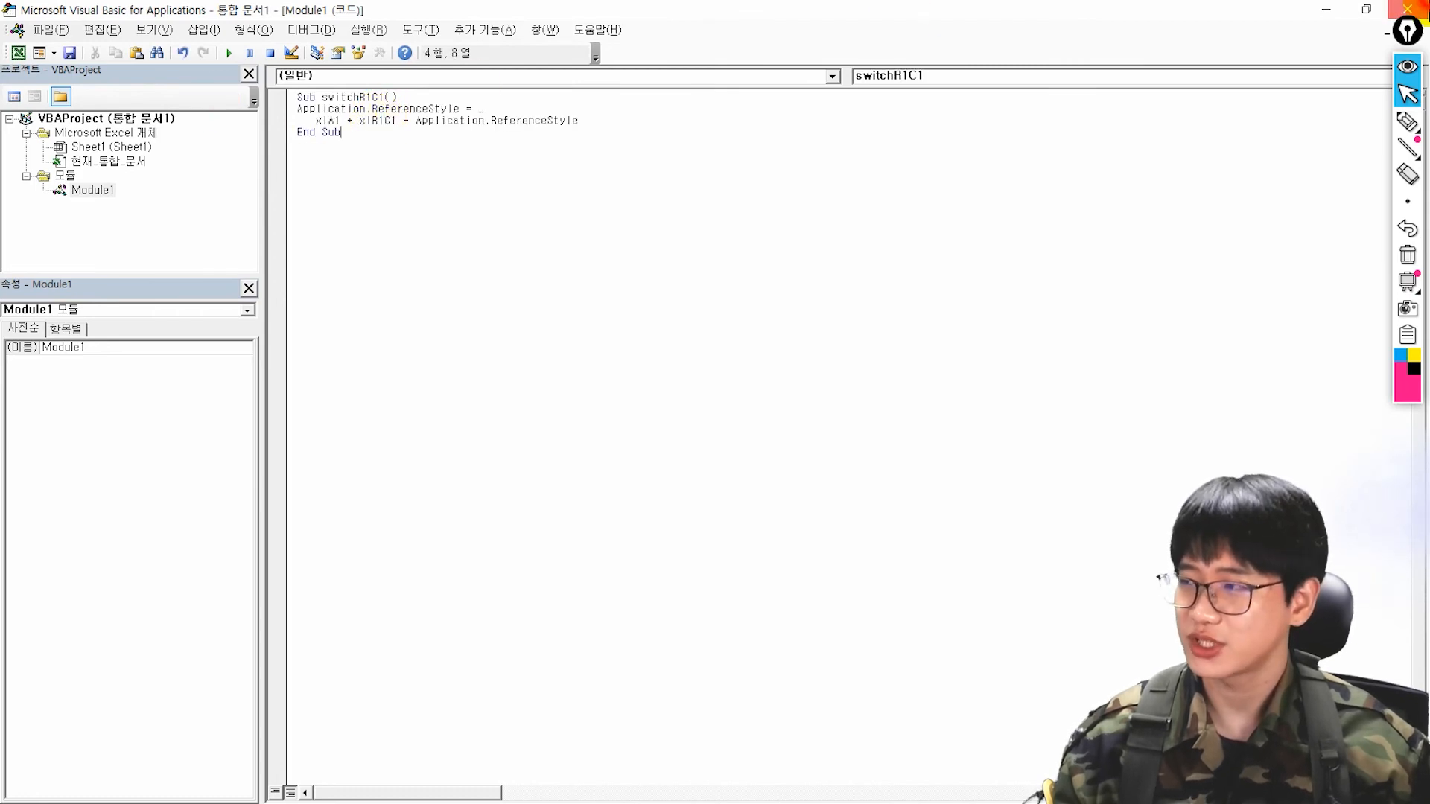
pyautogui.hotkey('alt', 'F11')
# Save the workbook as an Excel 추가 기능 file named R1C1 in the AddIns folder, overwriting the existing file.
pyautogui.click(17, 43)
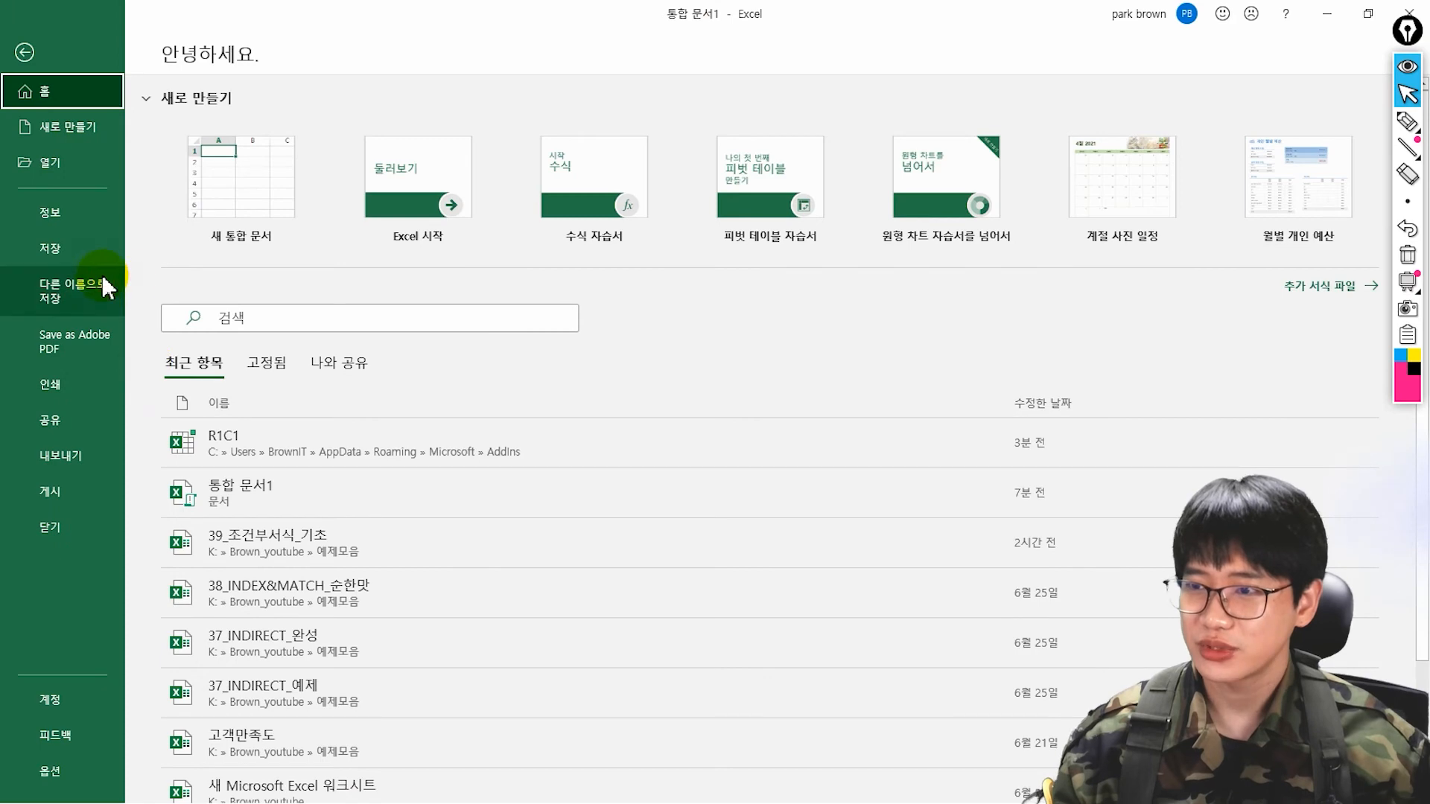
pyautogui.click(107, 286)
pyautogui.click(302, 341)
pyautogui.moveTo(391, 24); pyautogui.dragTo(702, 90)
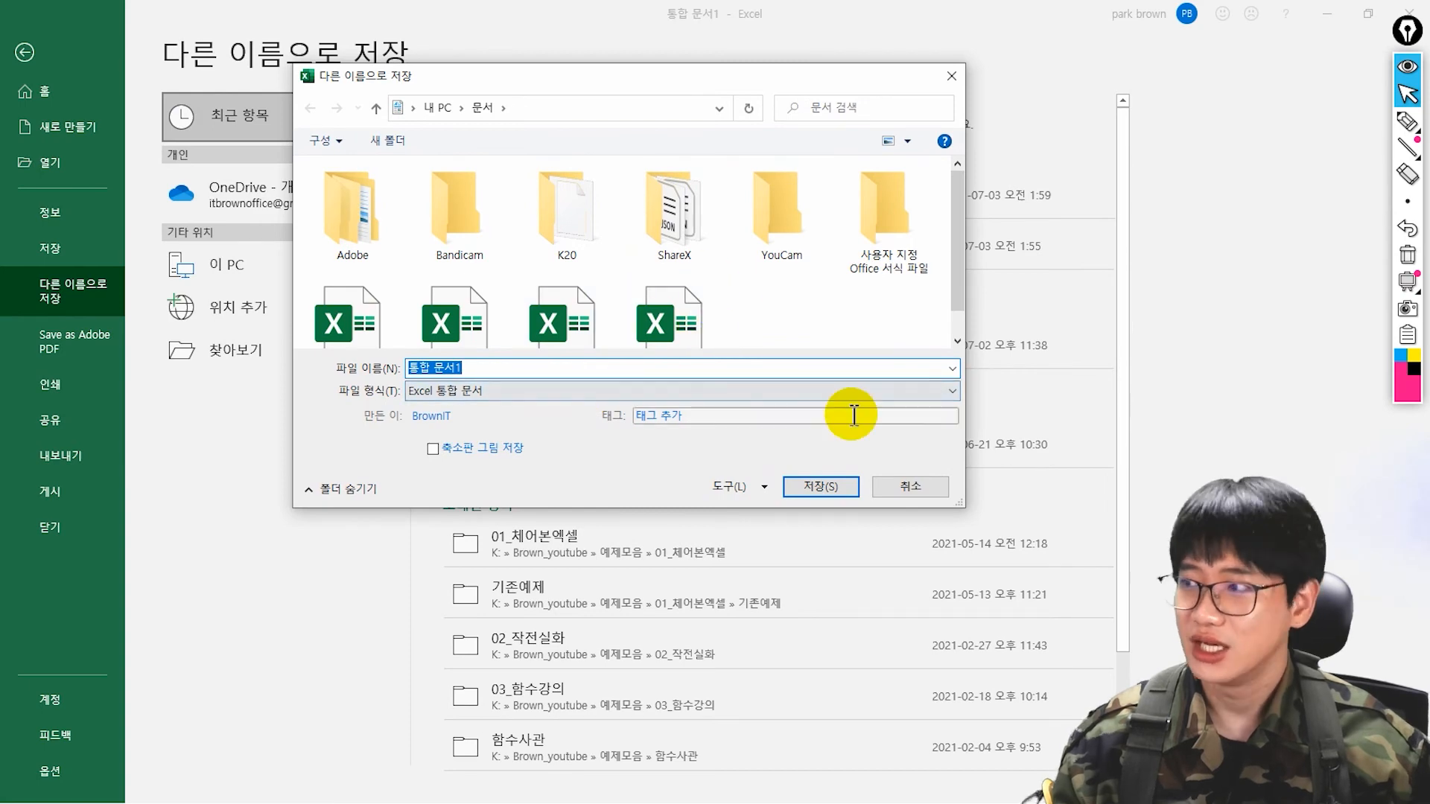
pyautogui.click(868, 392)
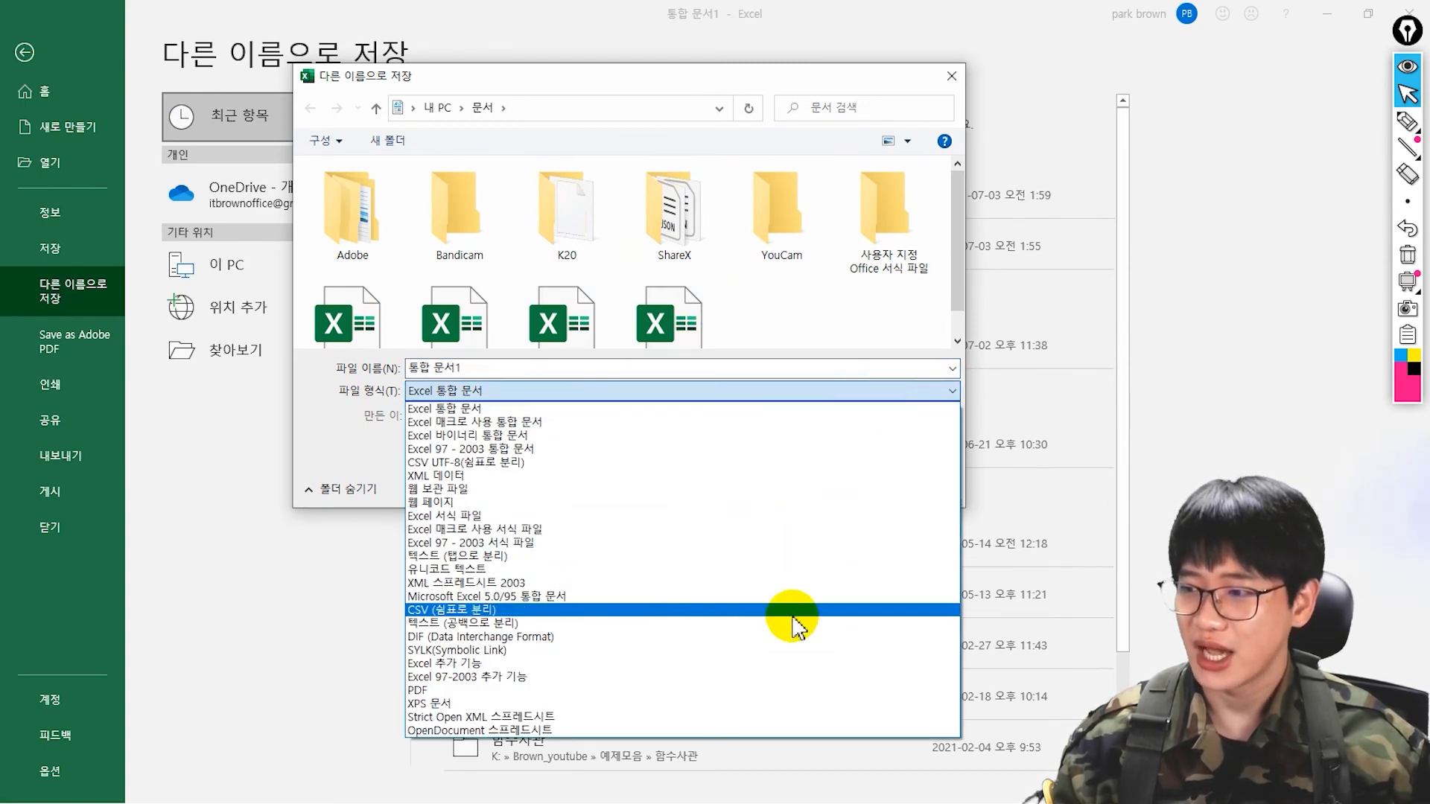
pyautogui.click(780, 665)
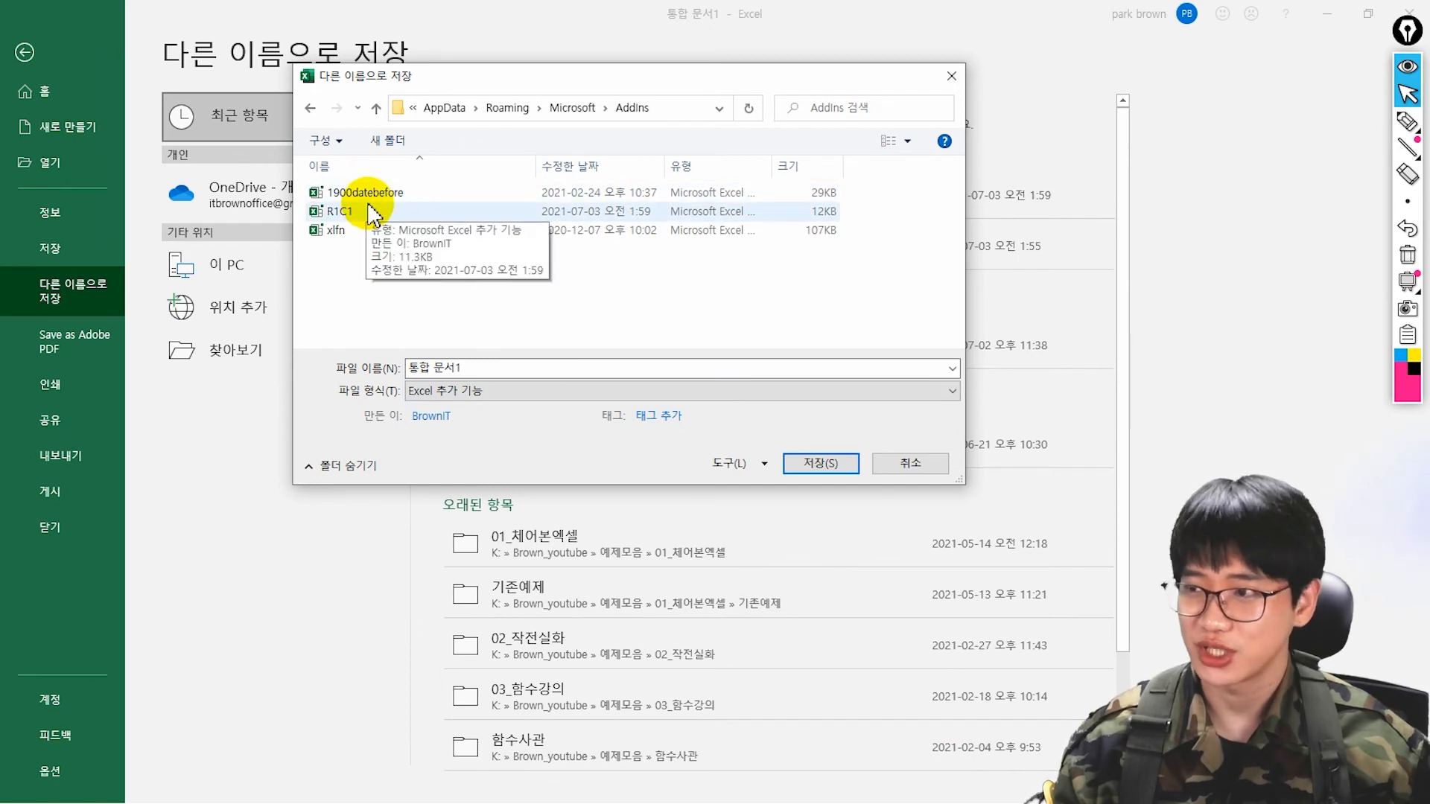
pyautogui.click(365, 212)
pyautogui.doubleClick(431, 367)
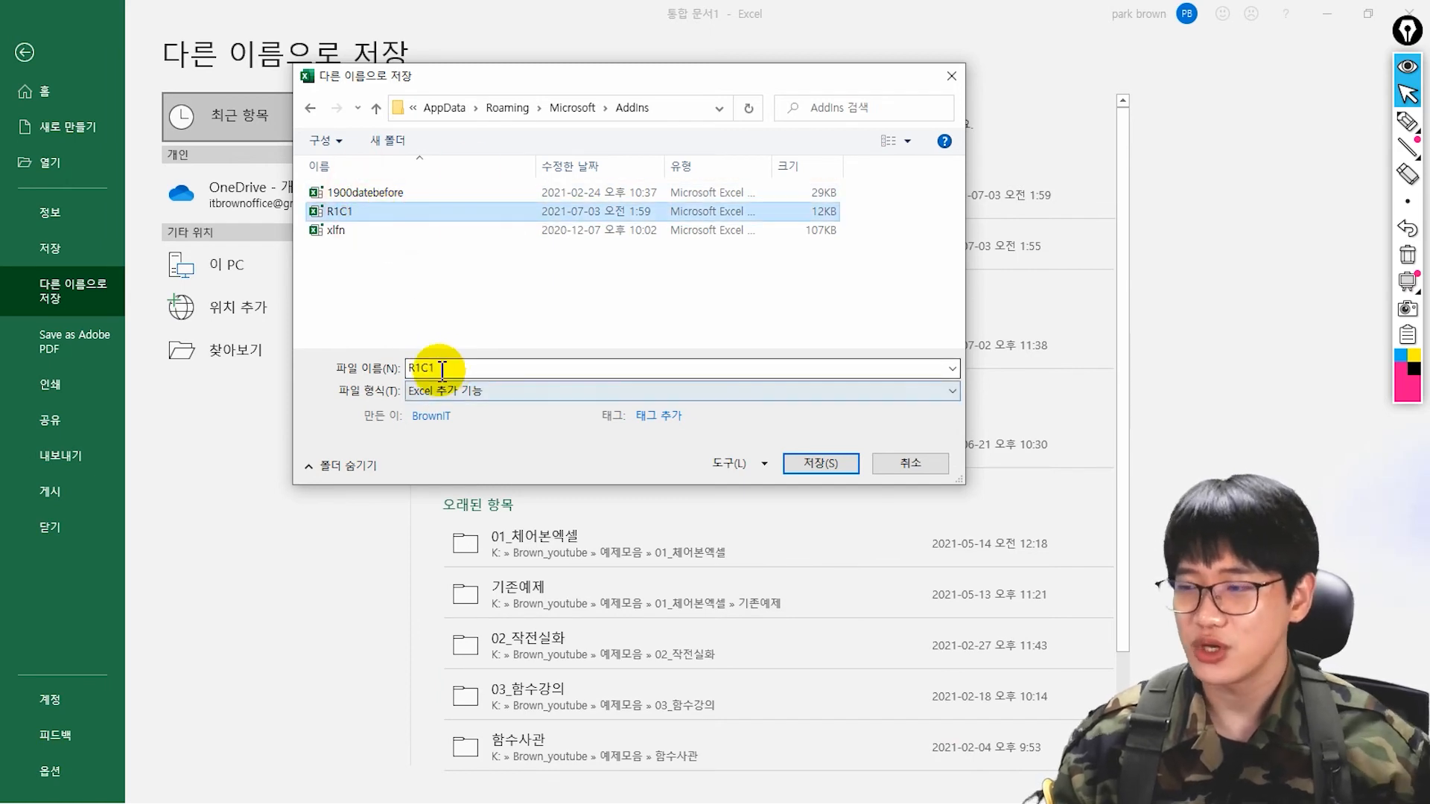
pyautogui.click(809, 469)
pyautogui.click(739, 410)
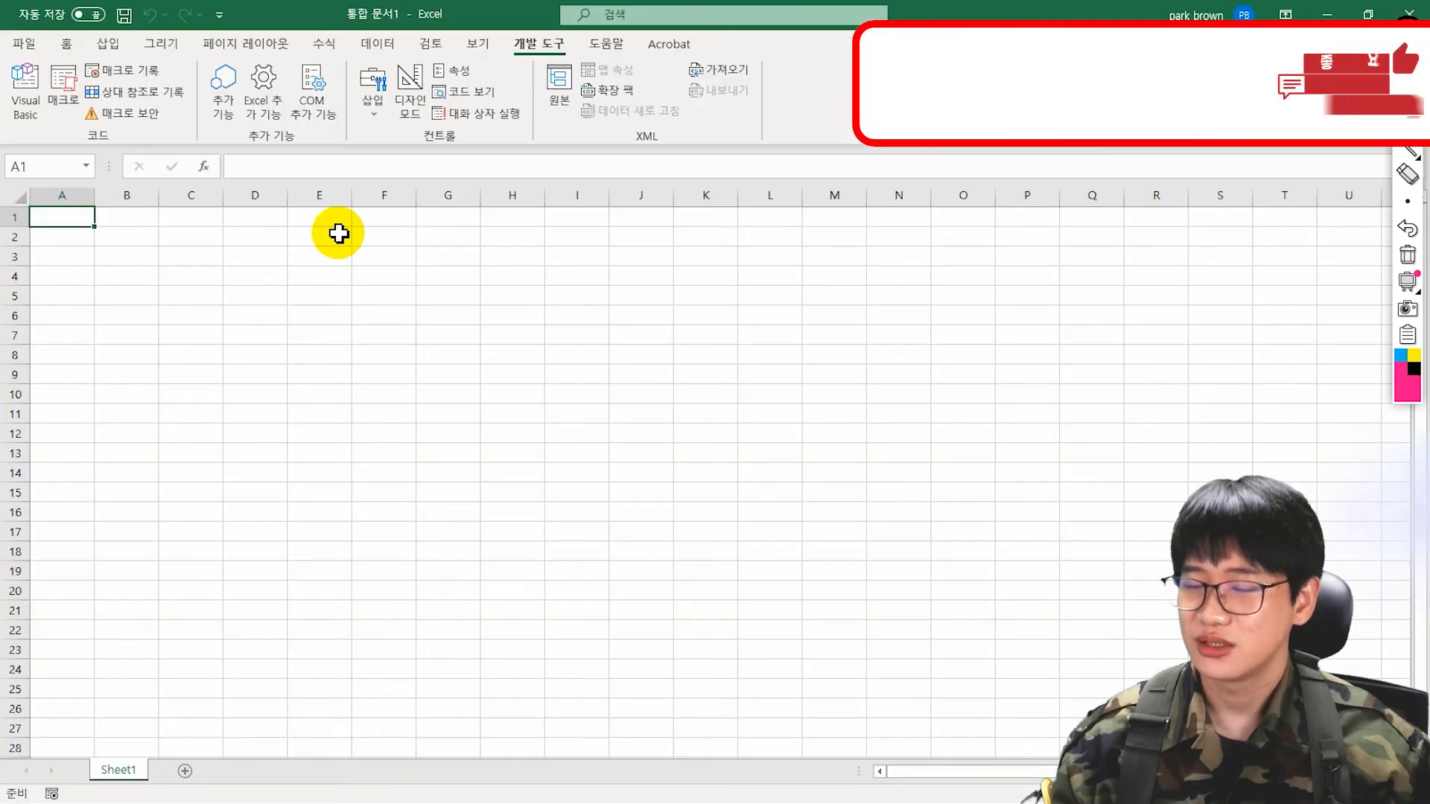
# Enable the R1C1 add-in in the Excel add-ins list and close the workbook without saving.
pyautogui.click(263, 112)
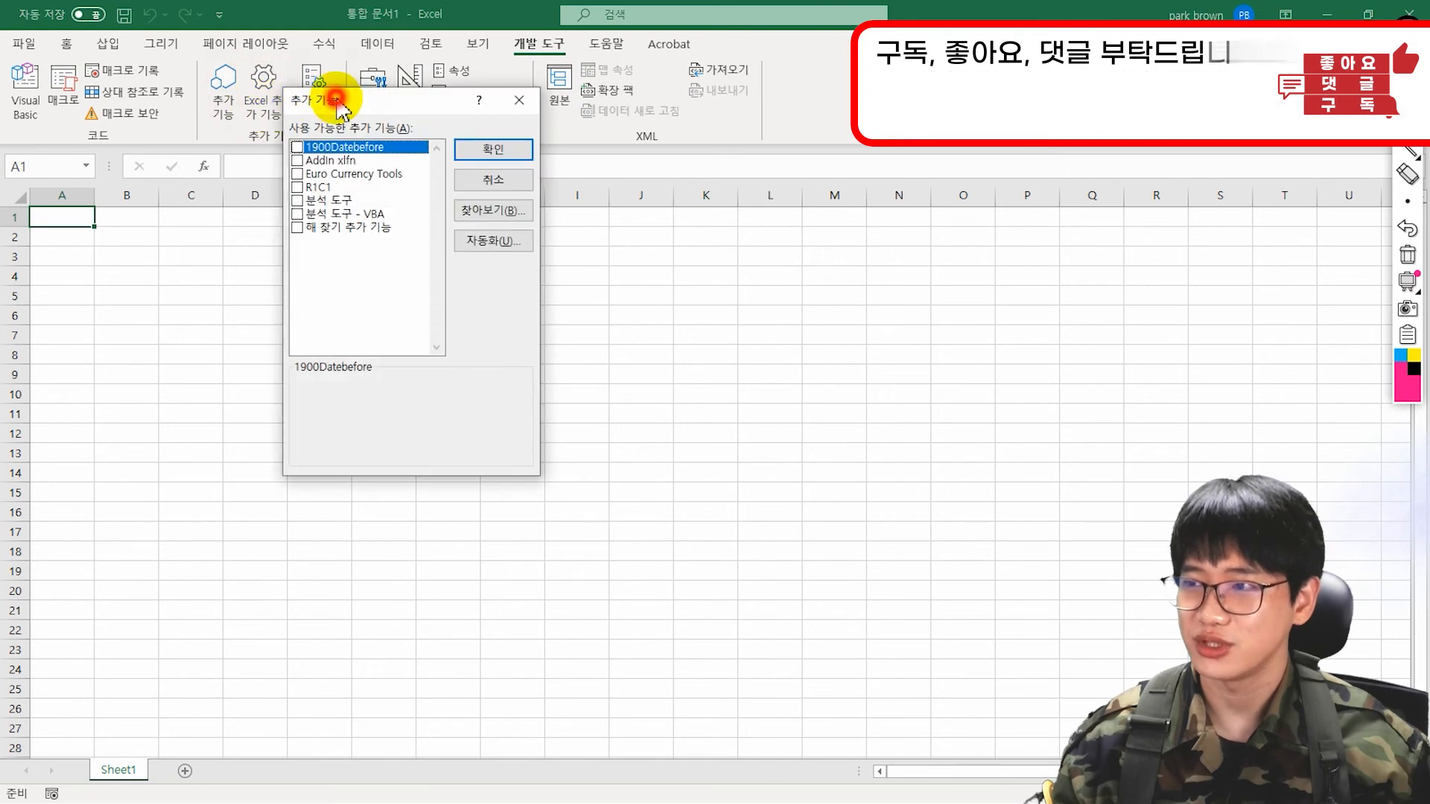
pyautogui.moveTo(339, 104); pyautogui.dragTo(339, 151)
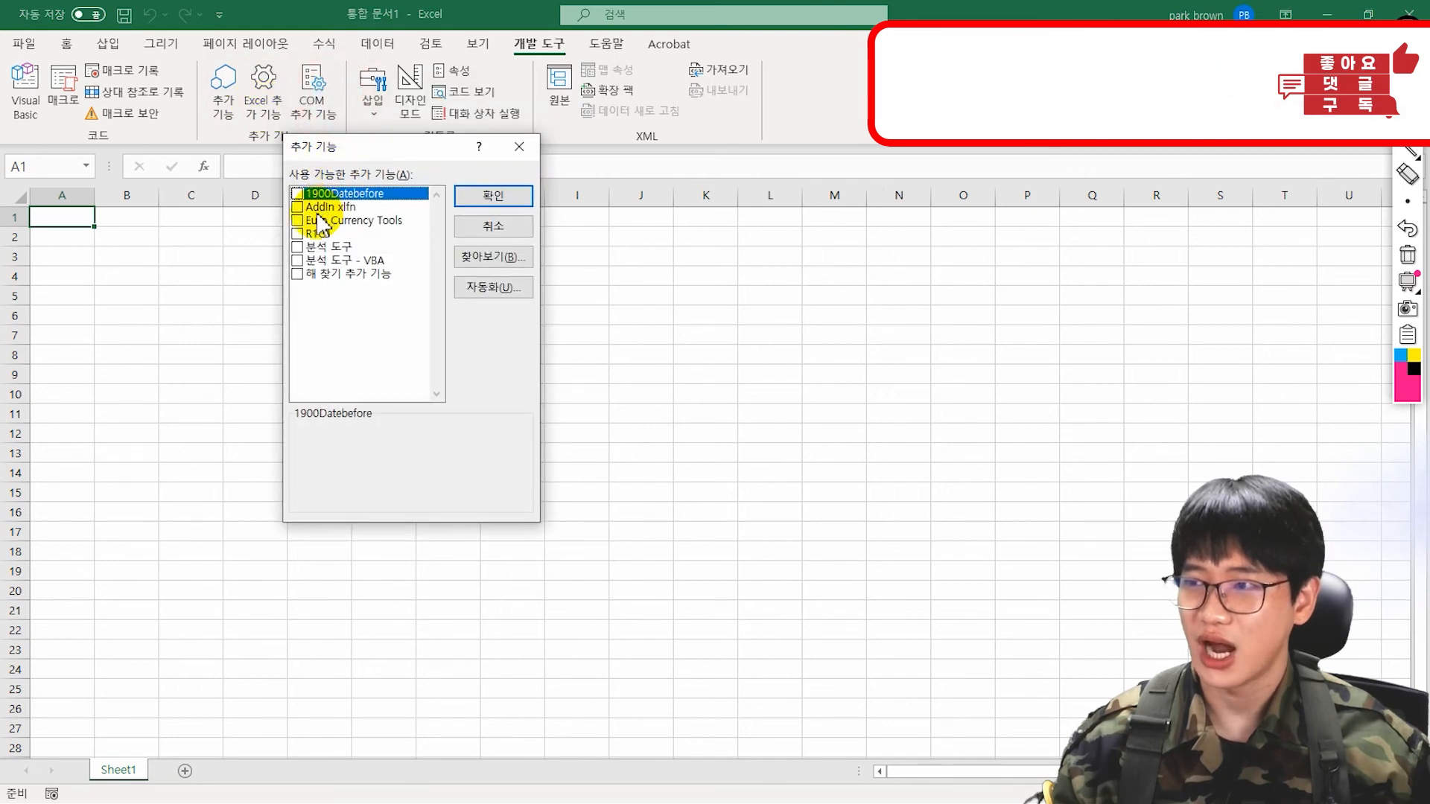
pyautogui.click(297, 233)
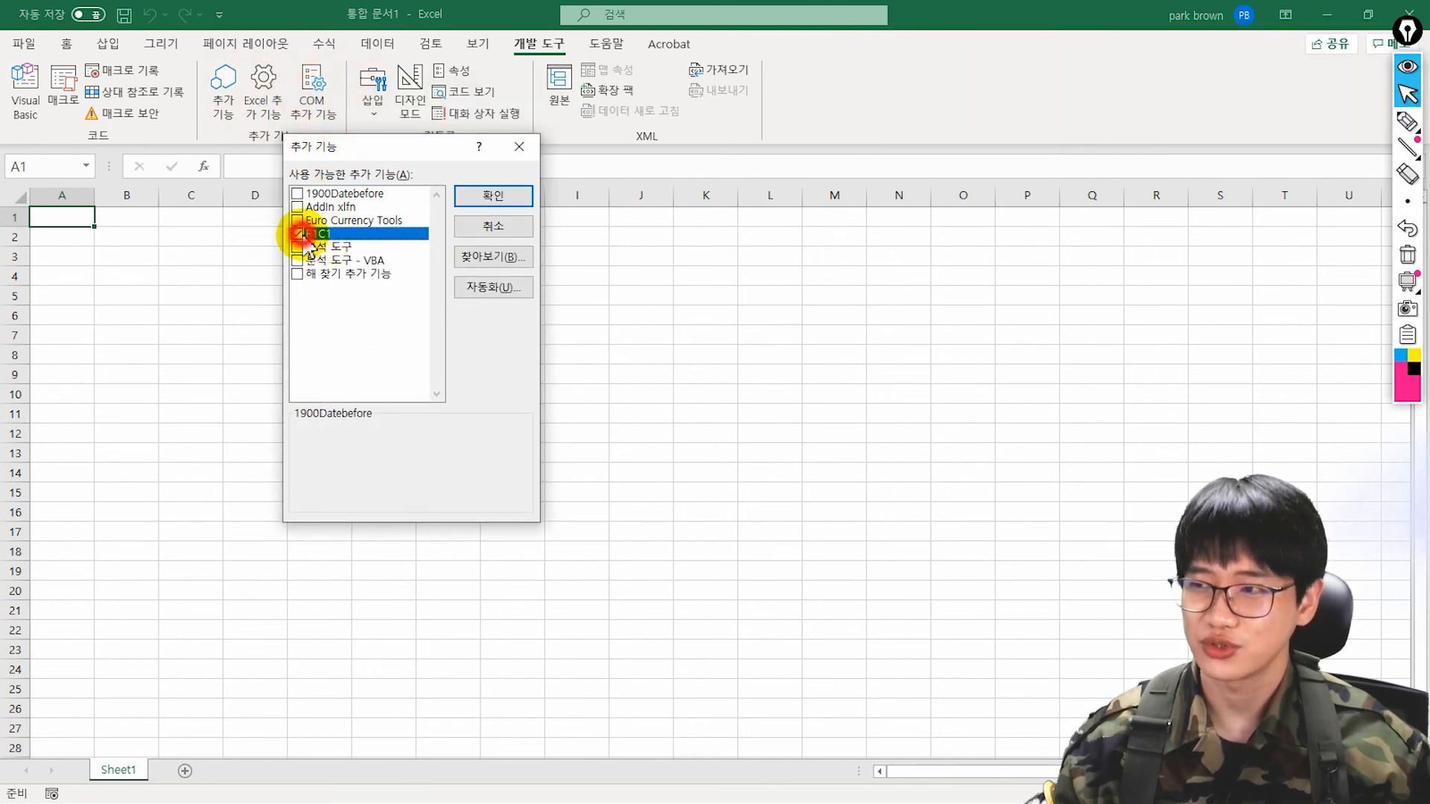
pyautogui.click(497, 201)
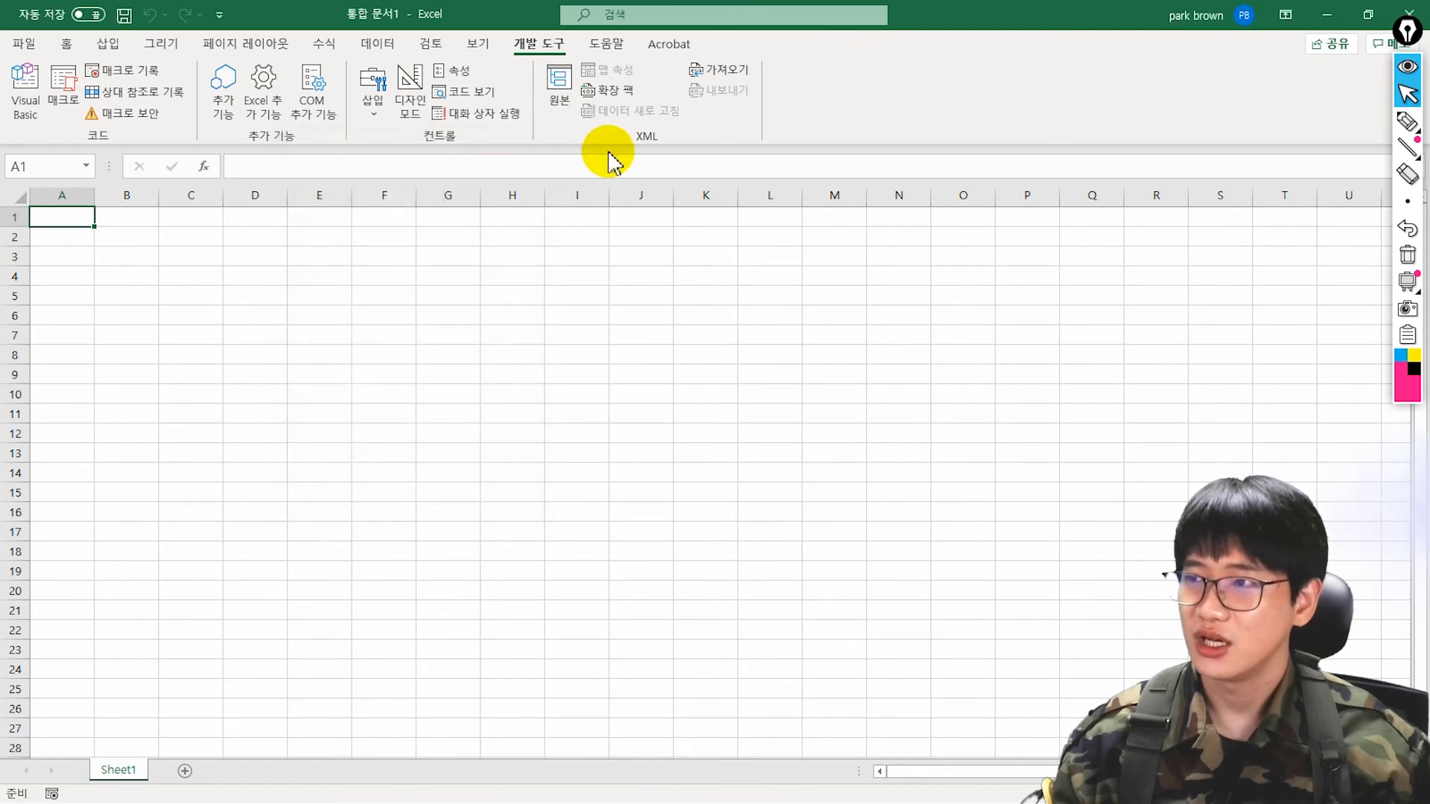
pyautogui.click(1410, 14)
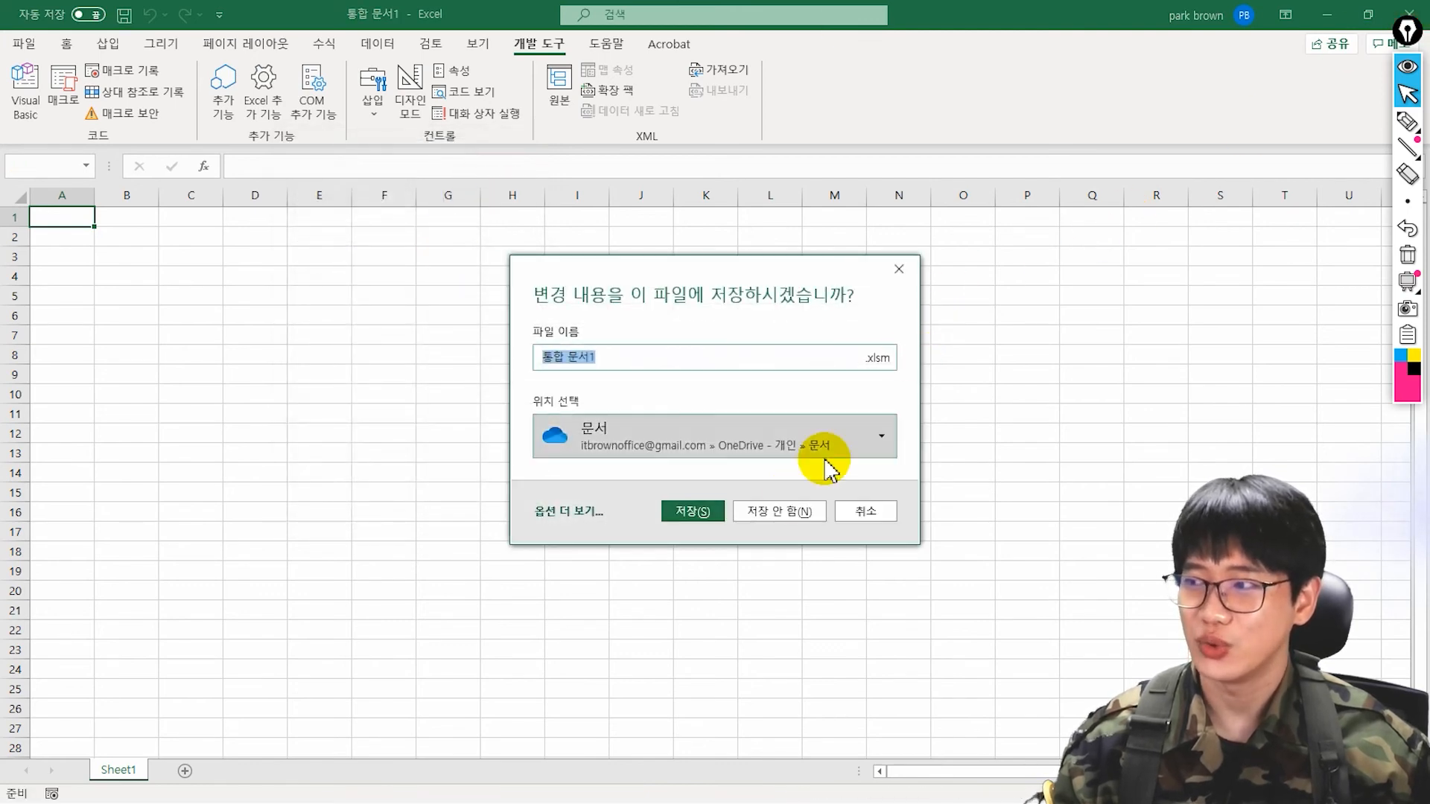
pyautogui.click(792, 508)
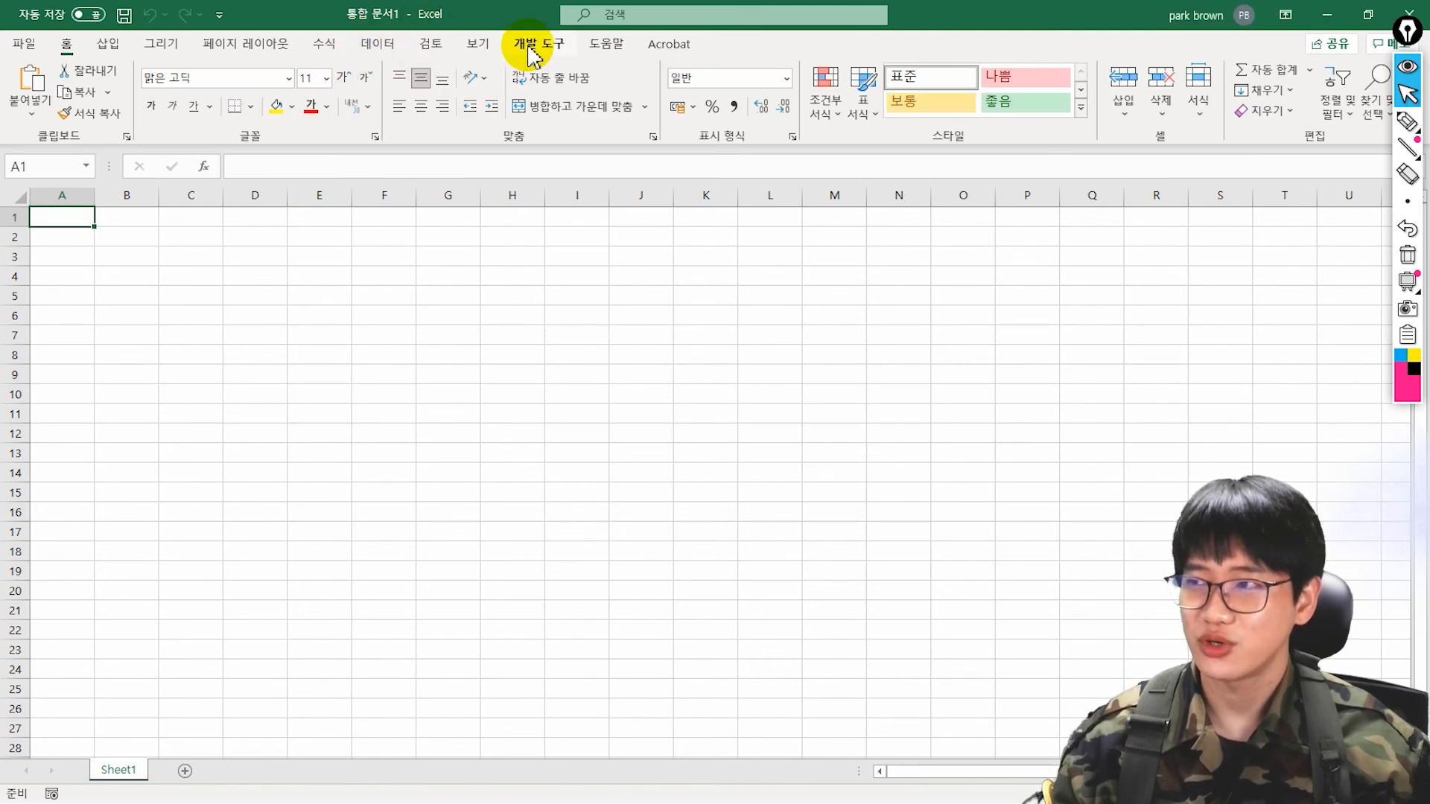
# Add the switchR1C1 macro to the Quick Access Toolbar for all documents through the Excel options.
pyautogui.click(532, 46)
pyautogui.click(24, 43)
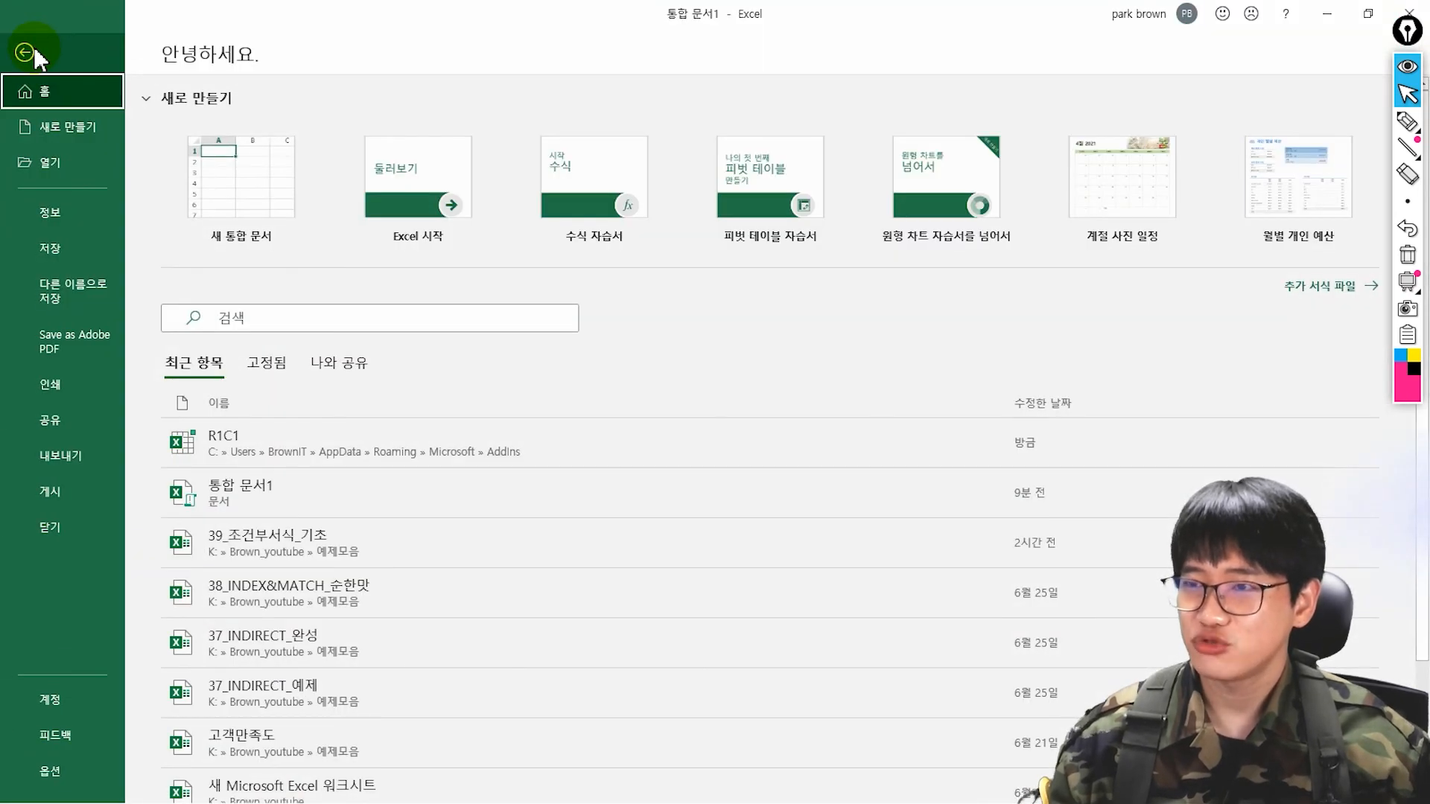
pyautogui.click(75, 769)
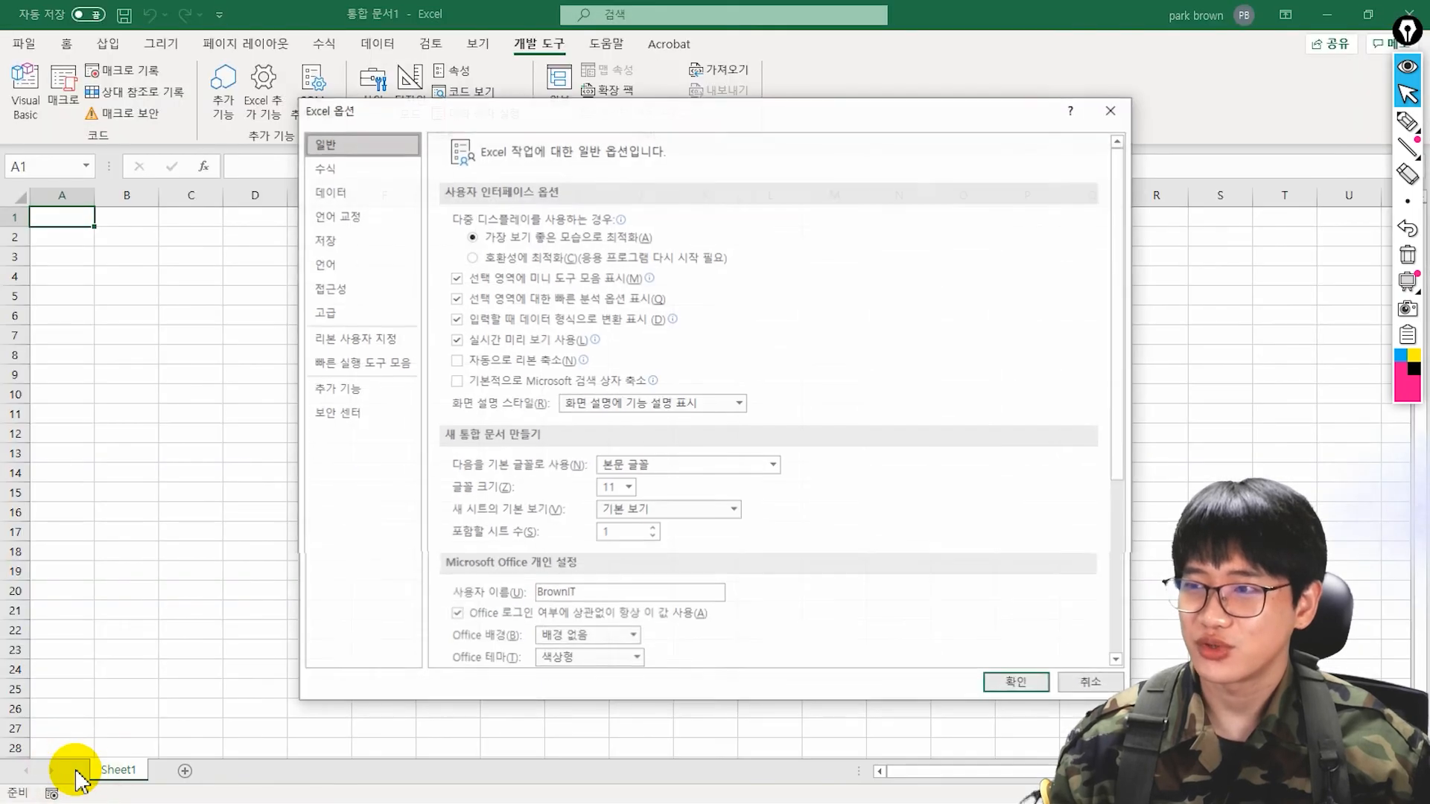
pyautogui.click(372, 366)
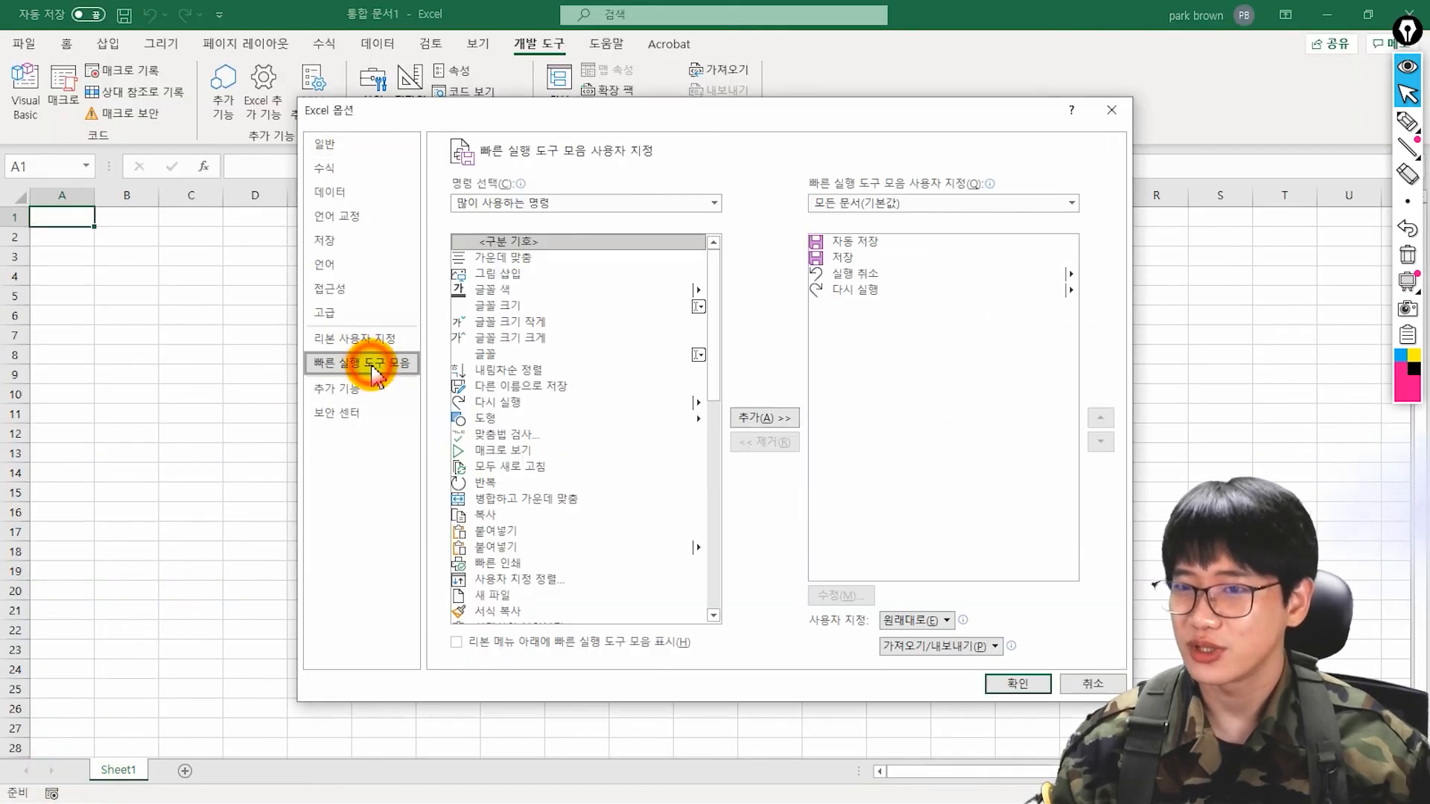
pyautogui.click(521, 202)
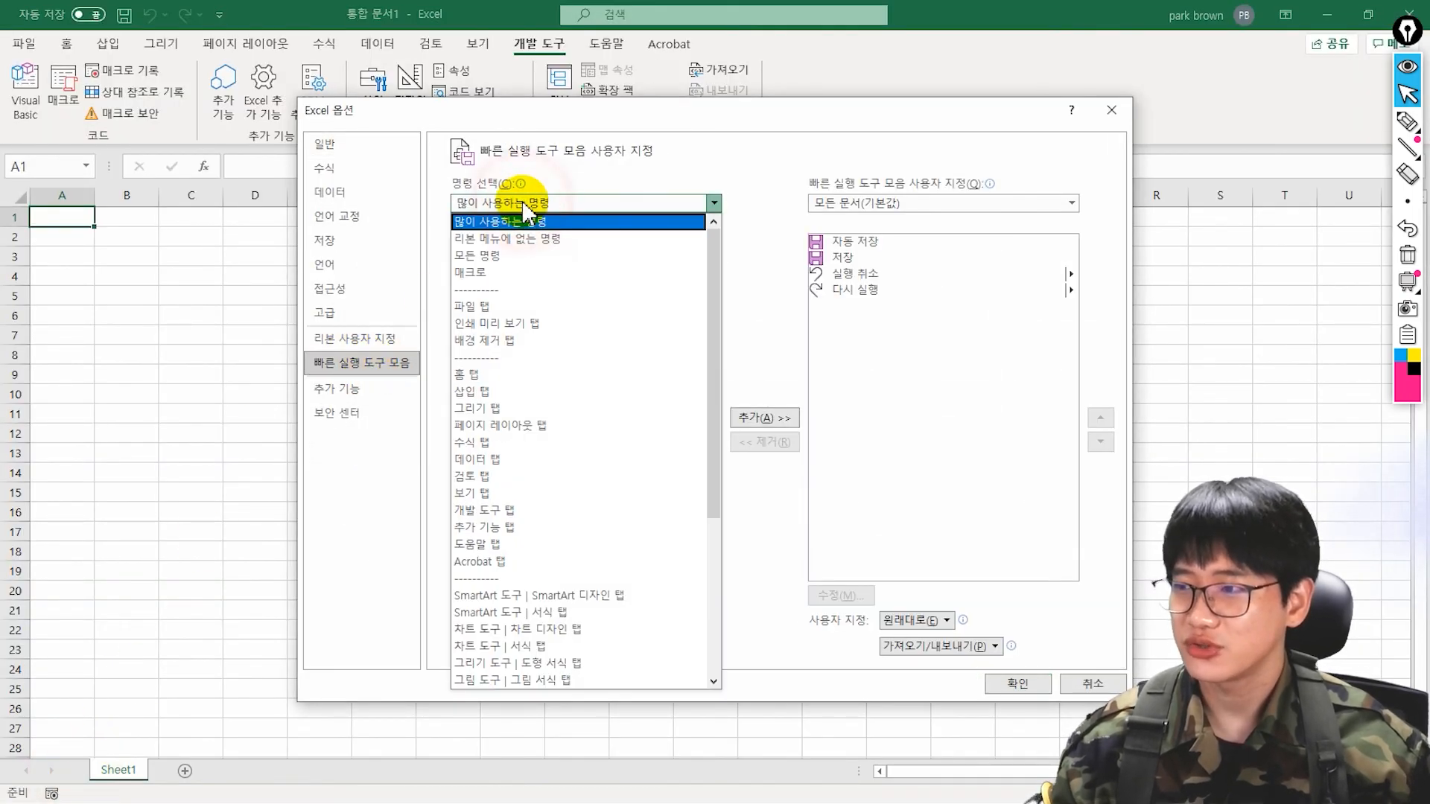
pyautogui.click(511, 272)
pyautogui.click(526, 262)
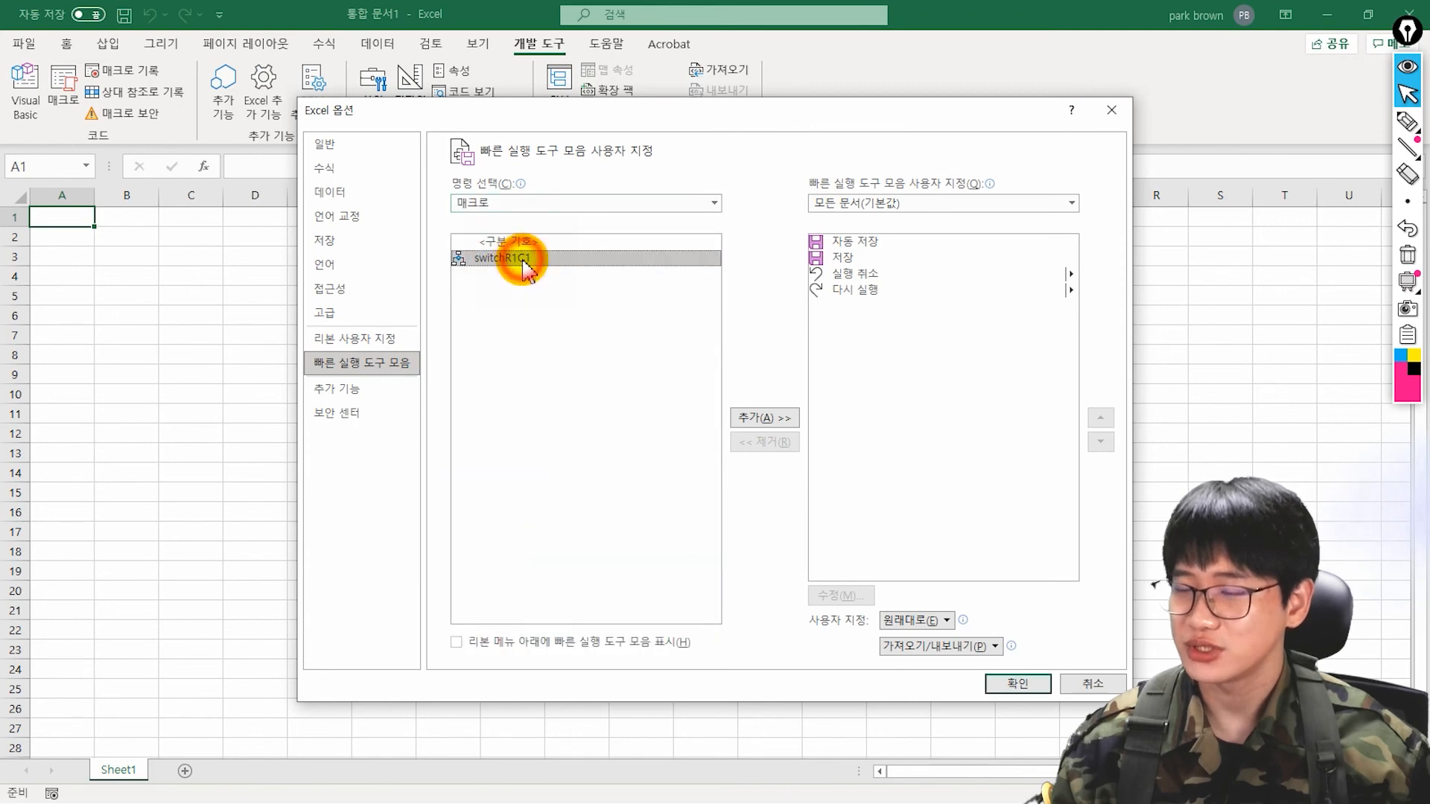
pyautogui.click(759, 417)
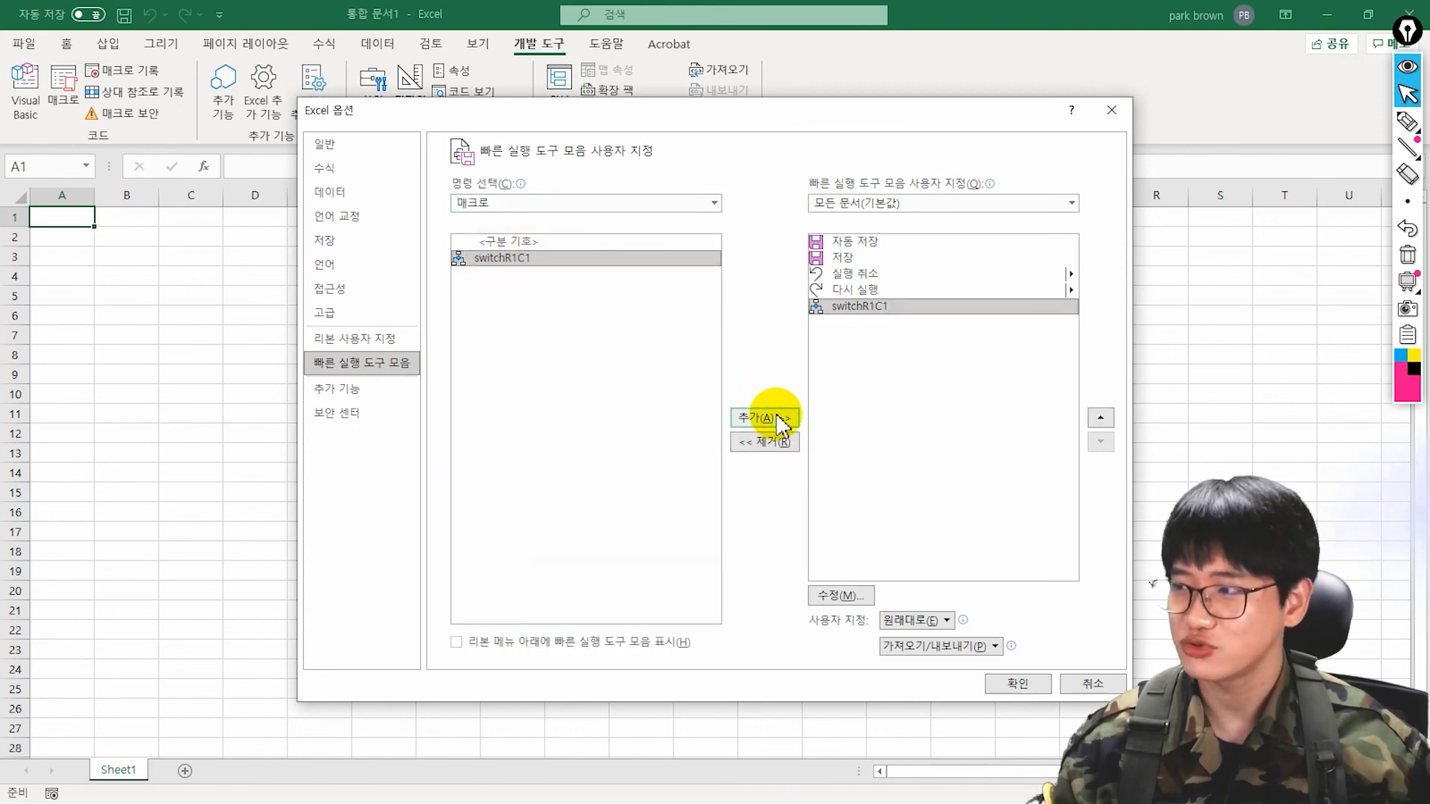
# Give the switchR1C1 toolbar command a small grid symbol and save the Excel options.
pyautogui.click(841, 596)
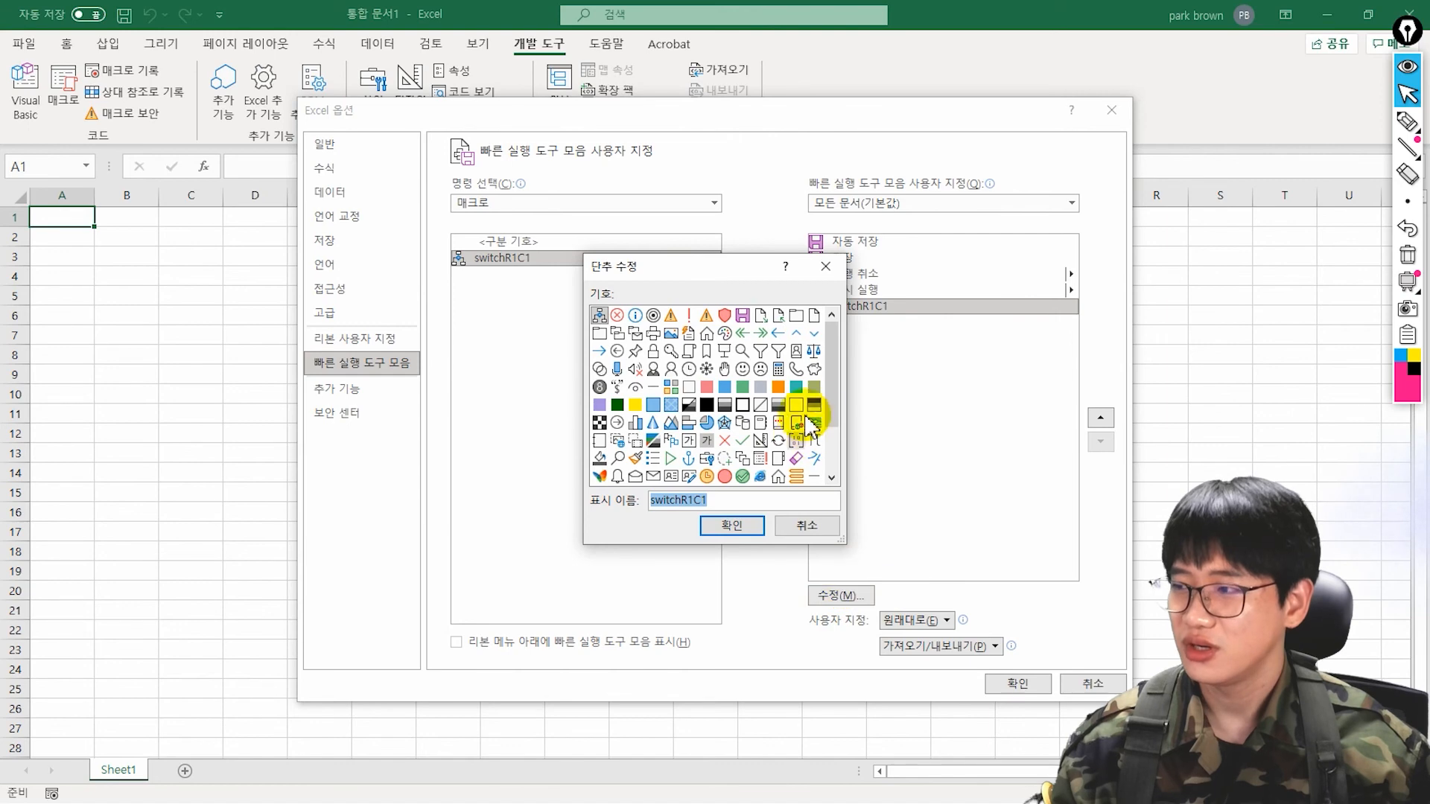
pyautogui.scroll(-2, 803, 443)
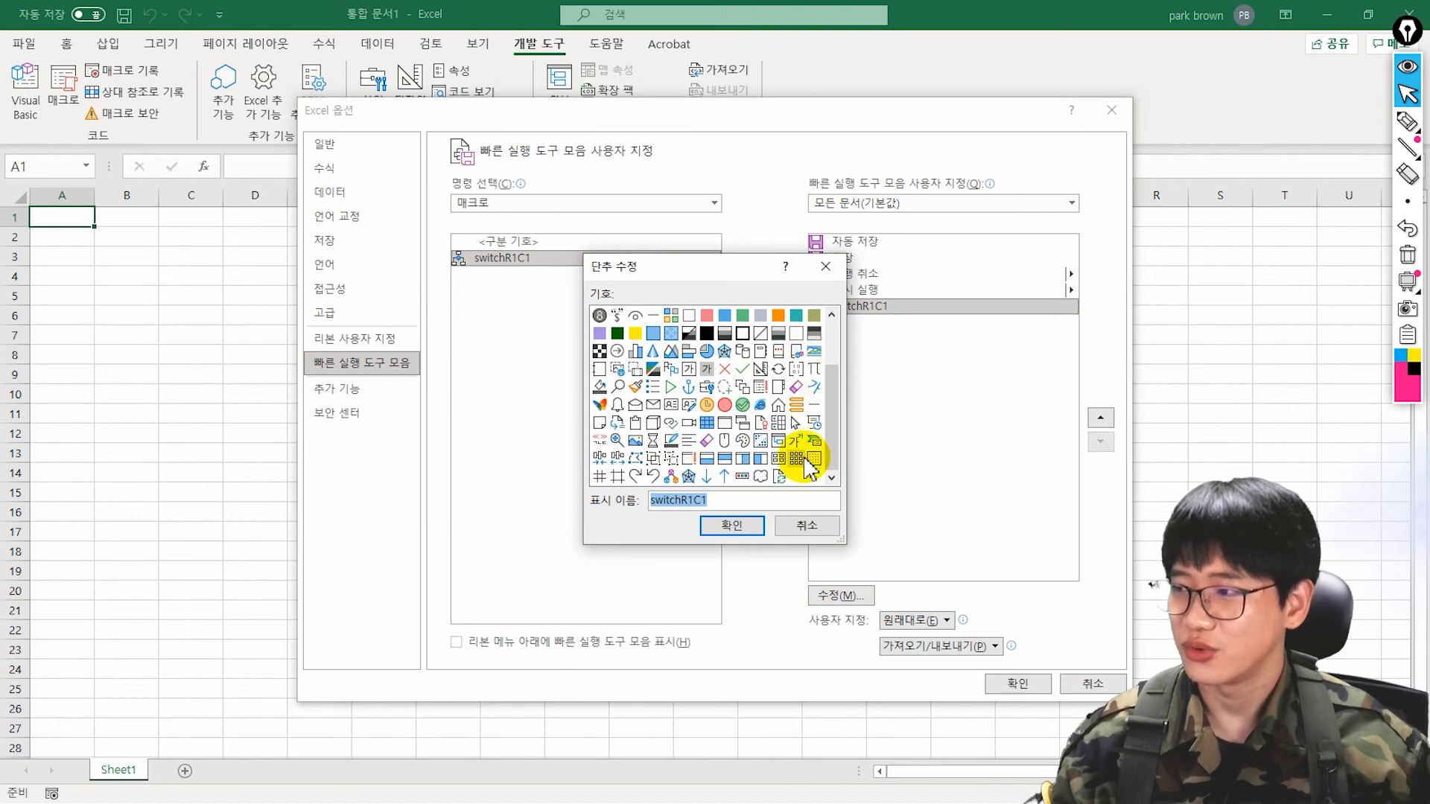
pyautogui.click(779, 458)
pyautogui.click(747, 527)
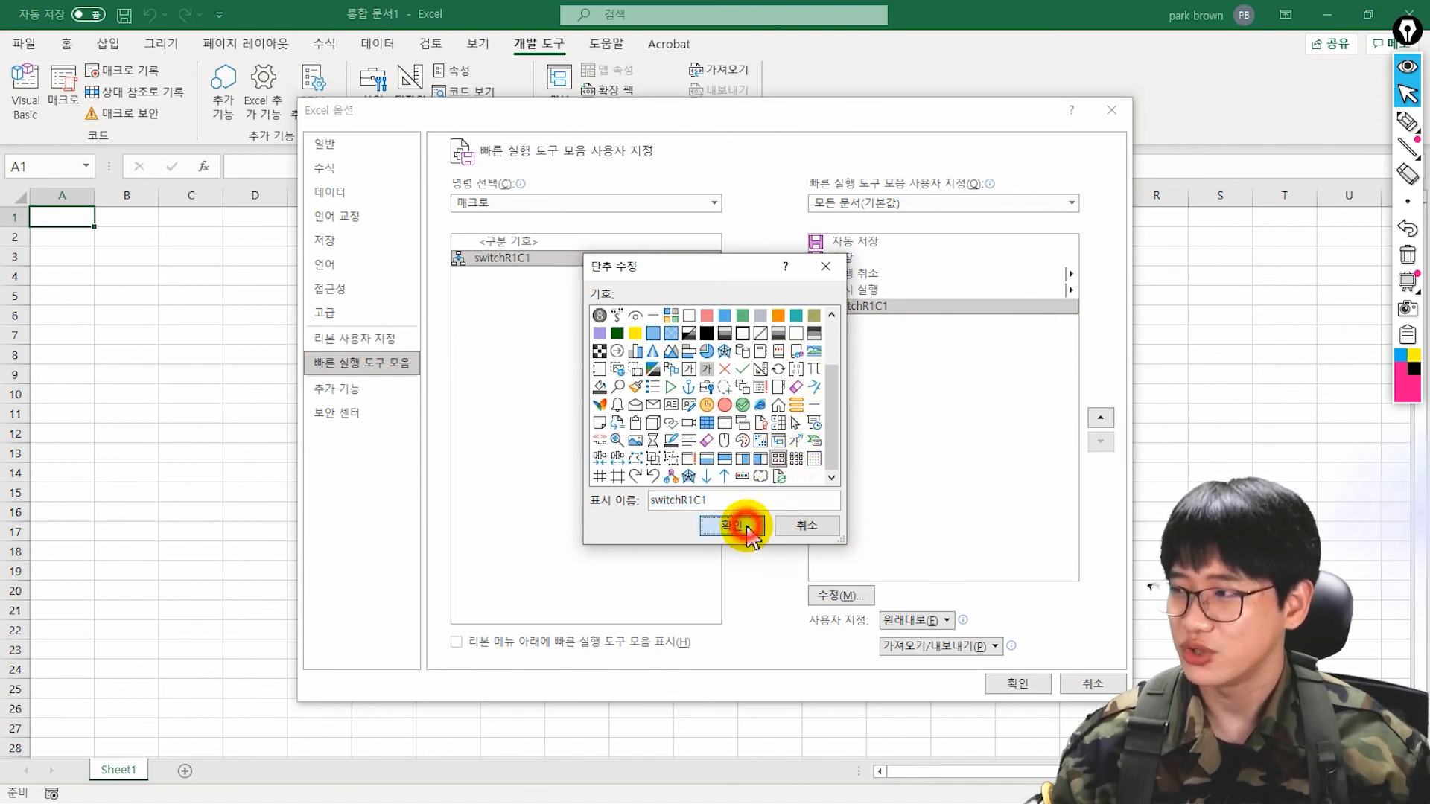
pyautogui.click(998, 683)
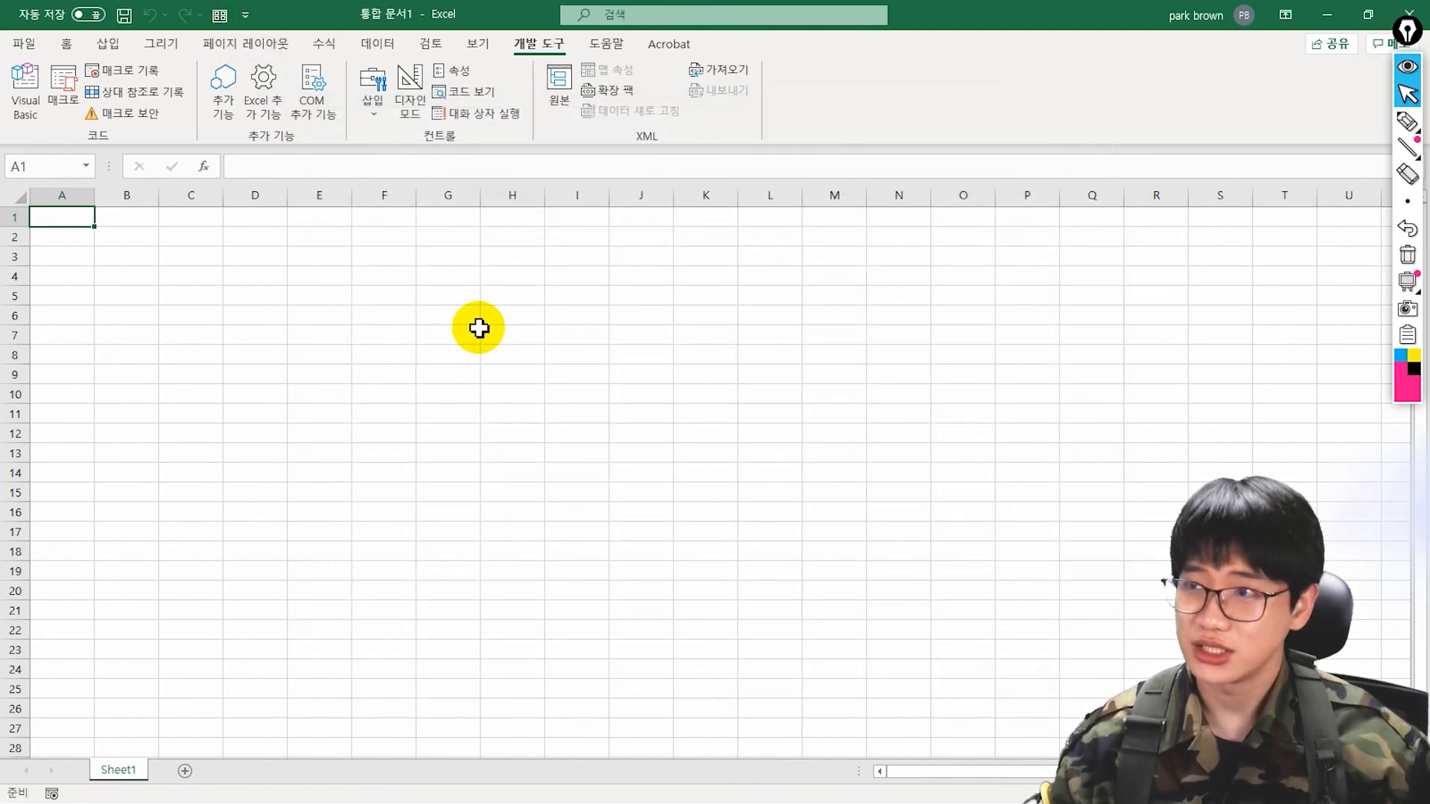
# Test the switchR1C1 toolbar command by toggling to R1C1 and back to A1, selecting columns and cells to inspect the references.
pyautogui.press('alt')
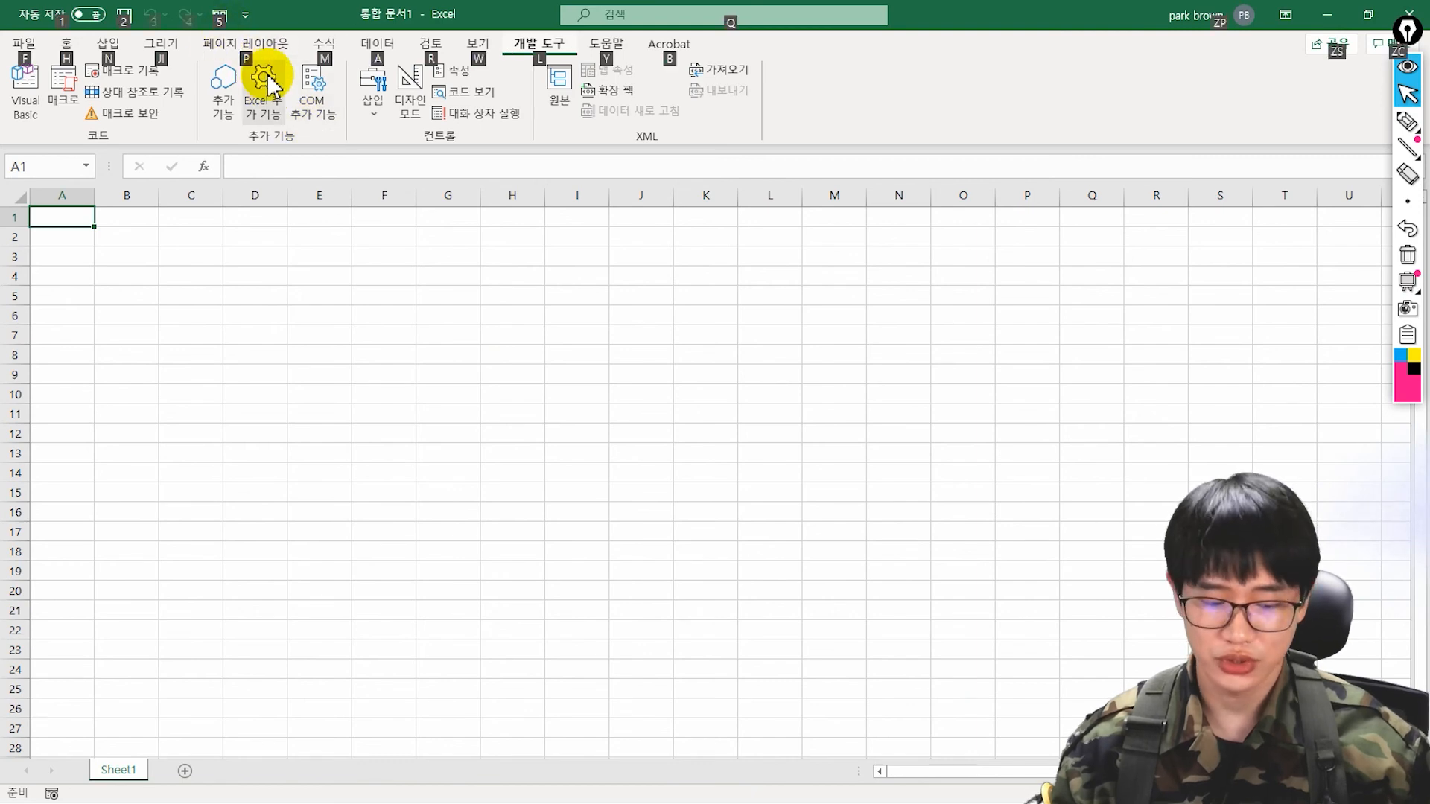
pyautogui.press('5')
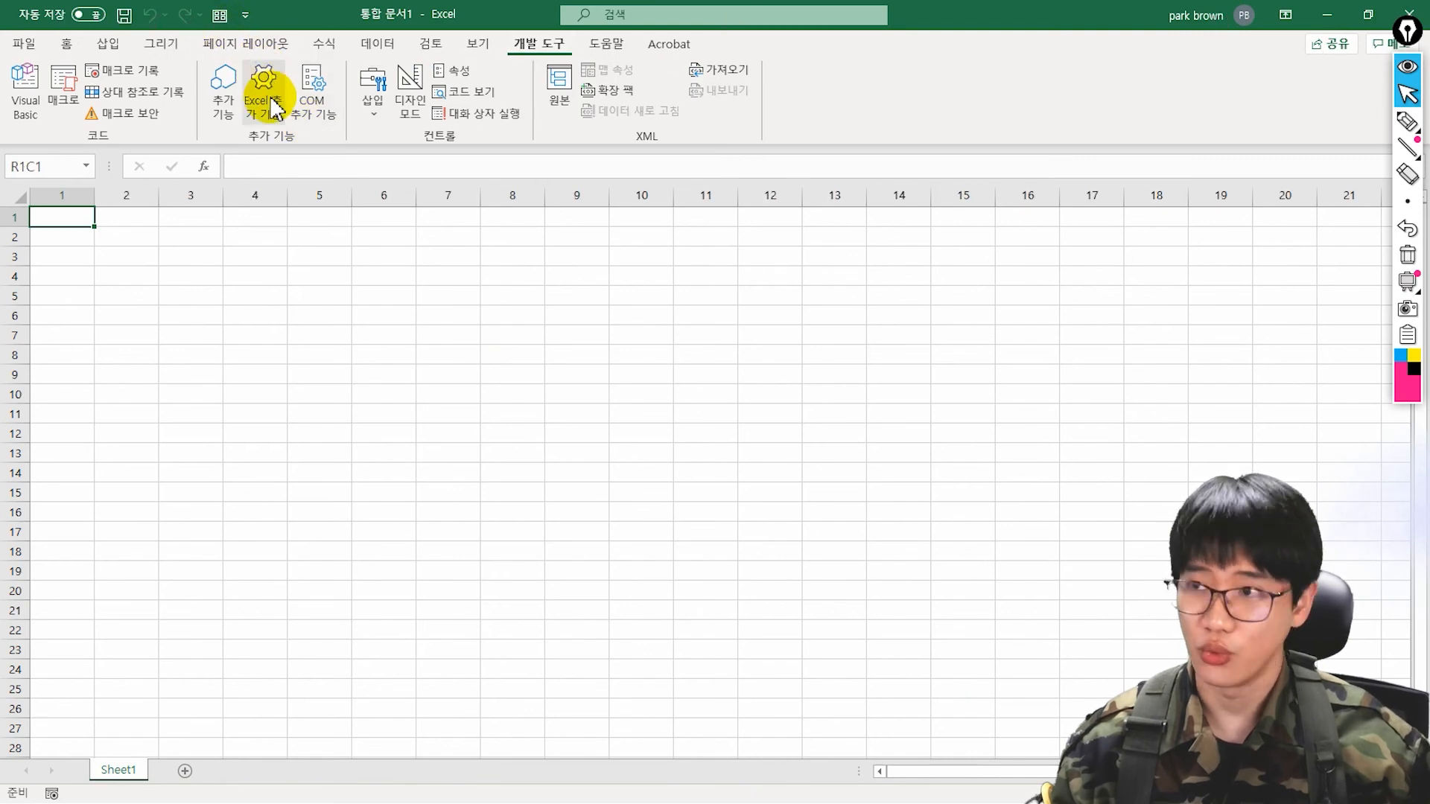
pyautogui.click(71, 196)
pyautogui.click(275, 213)
pyautogui.click(300, 194)
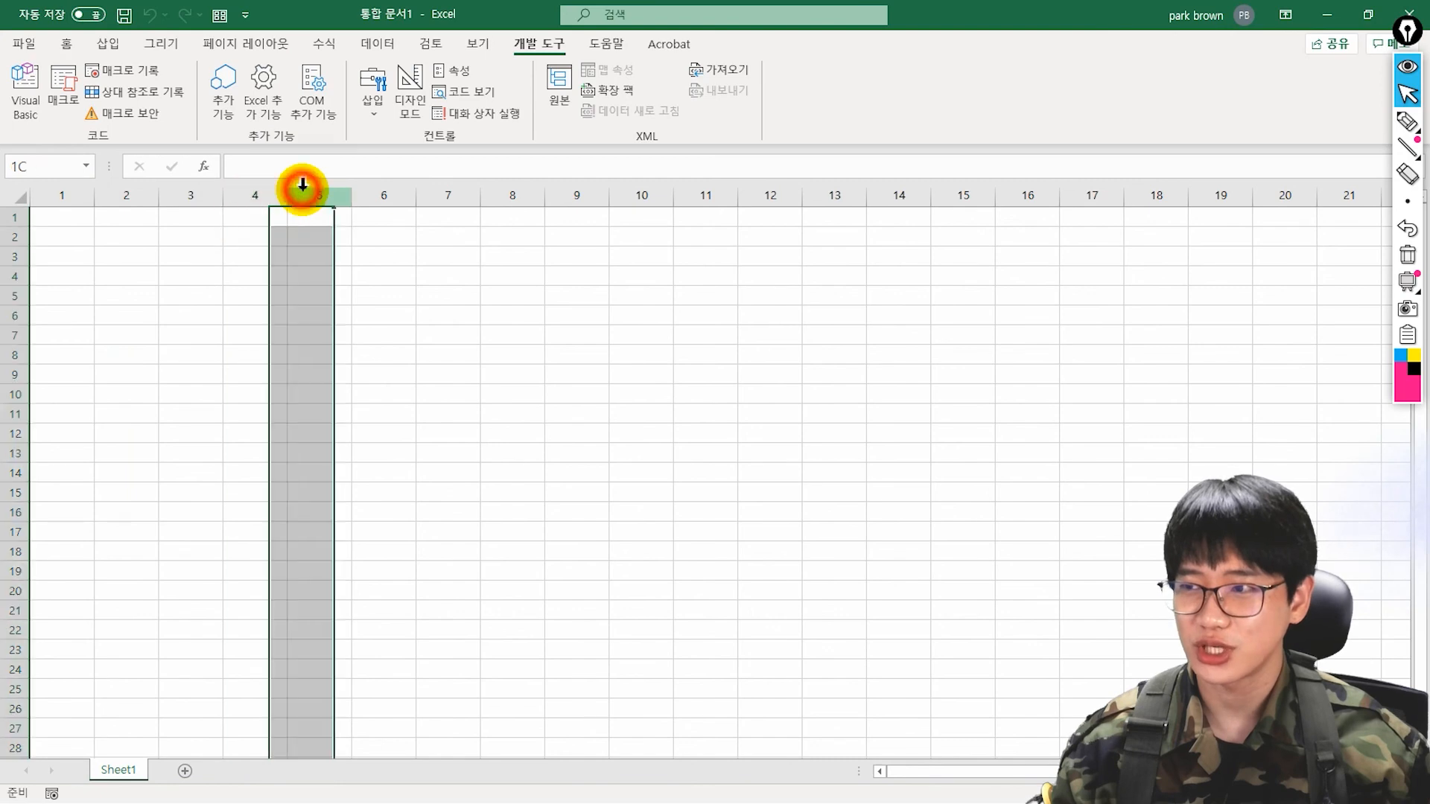
pyautogui.click(339, 217)
pyautogui.click(467, 250)
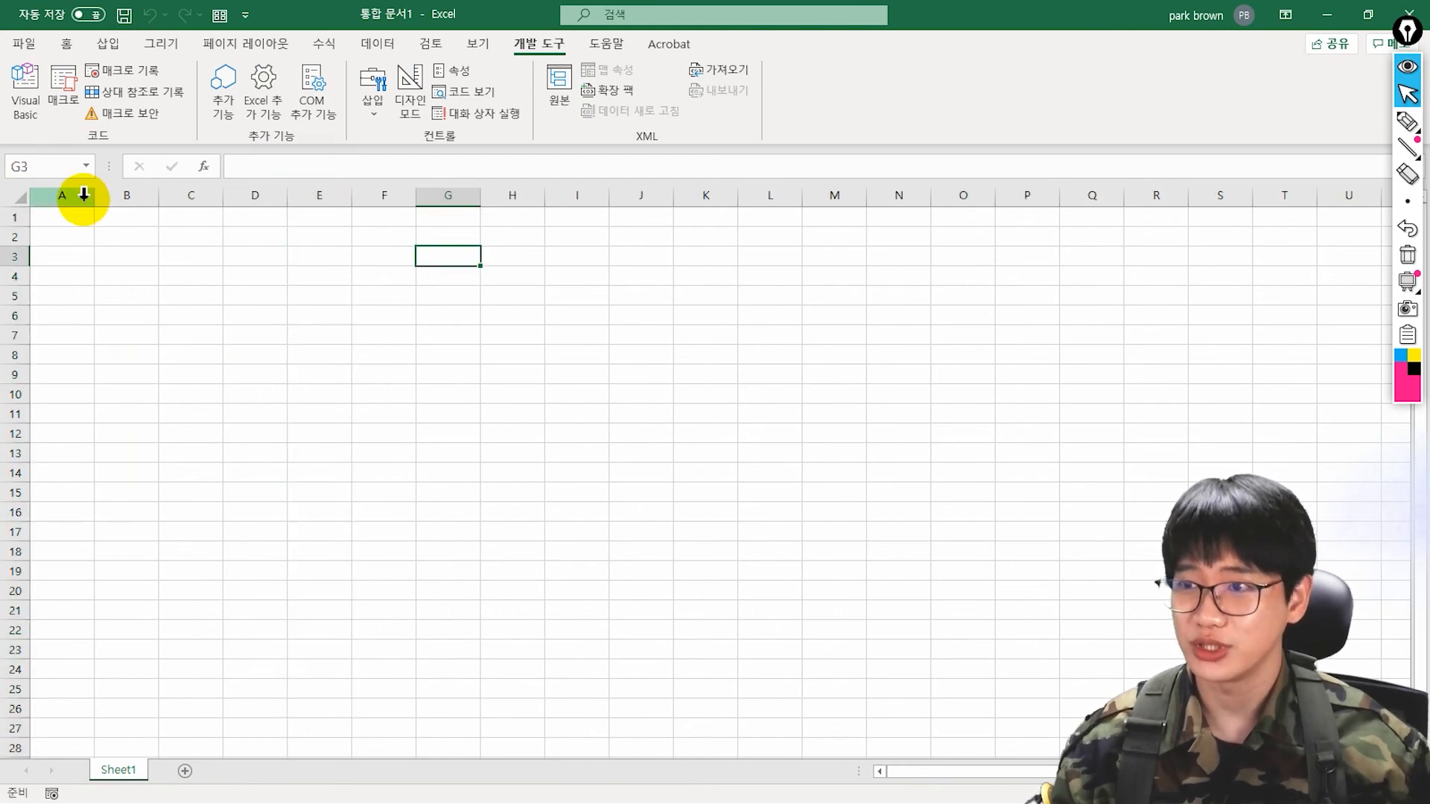
pyautogui.click(94, 225)
pyautogui.click(203, 267)
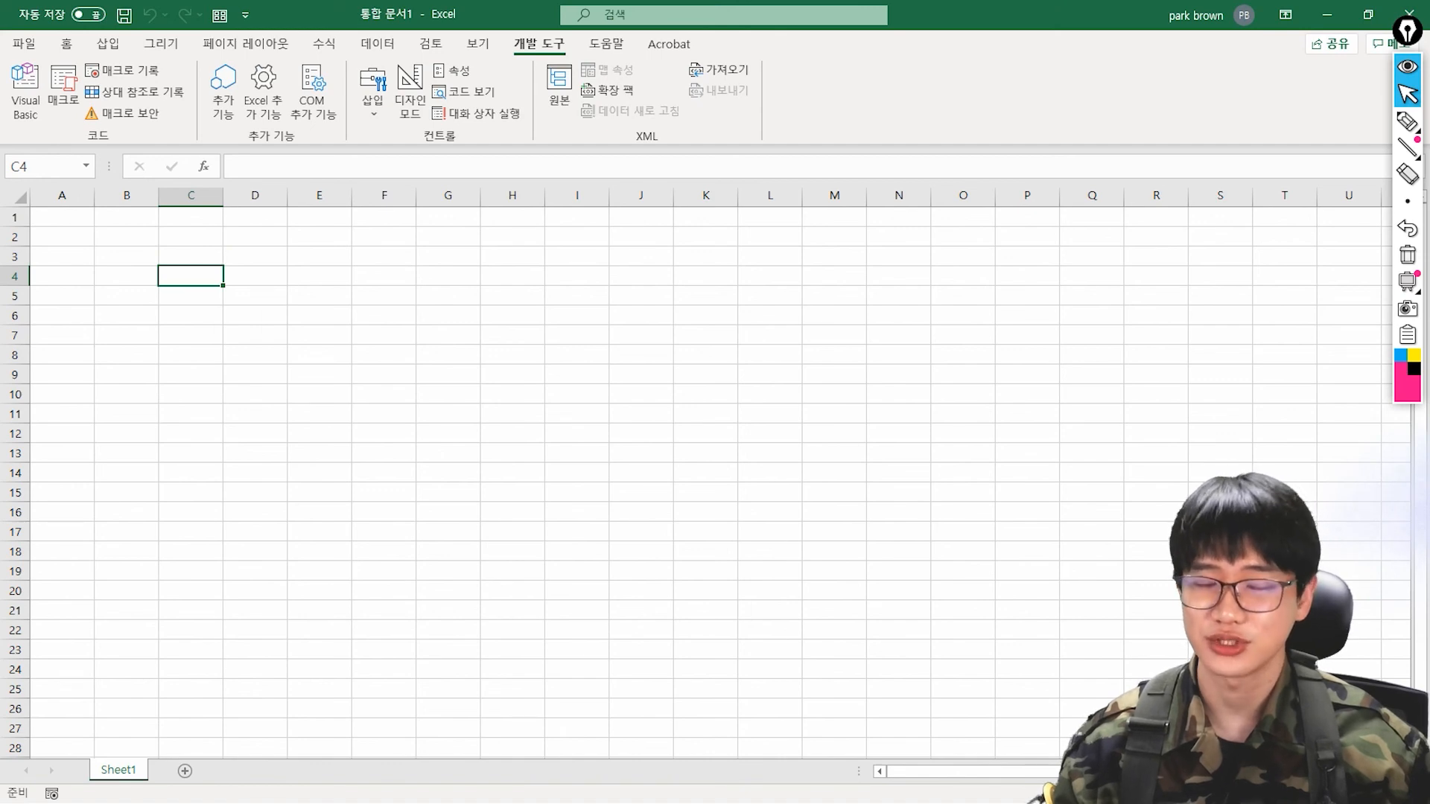
# Open the Visual Basic editor from the blank workbook.
pyautogui.hotkey('alt', 'F11')
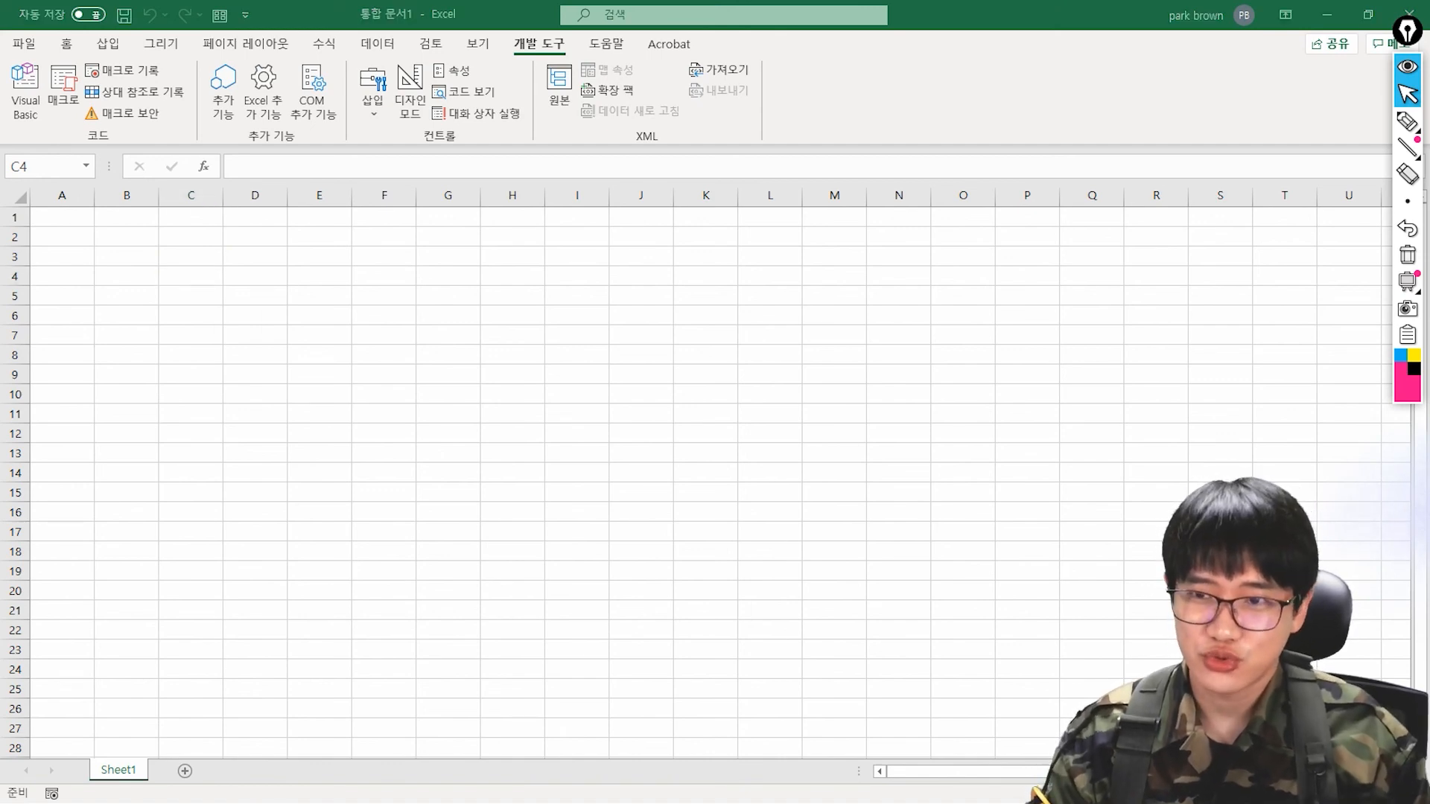